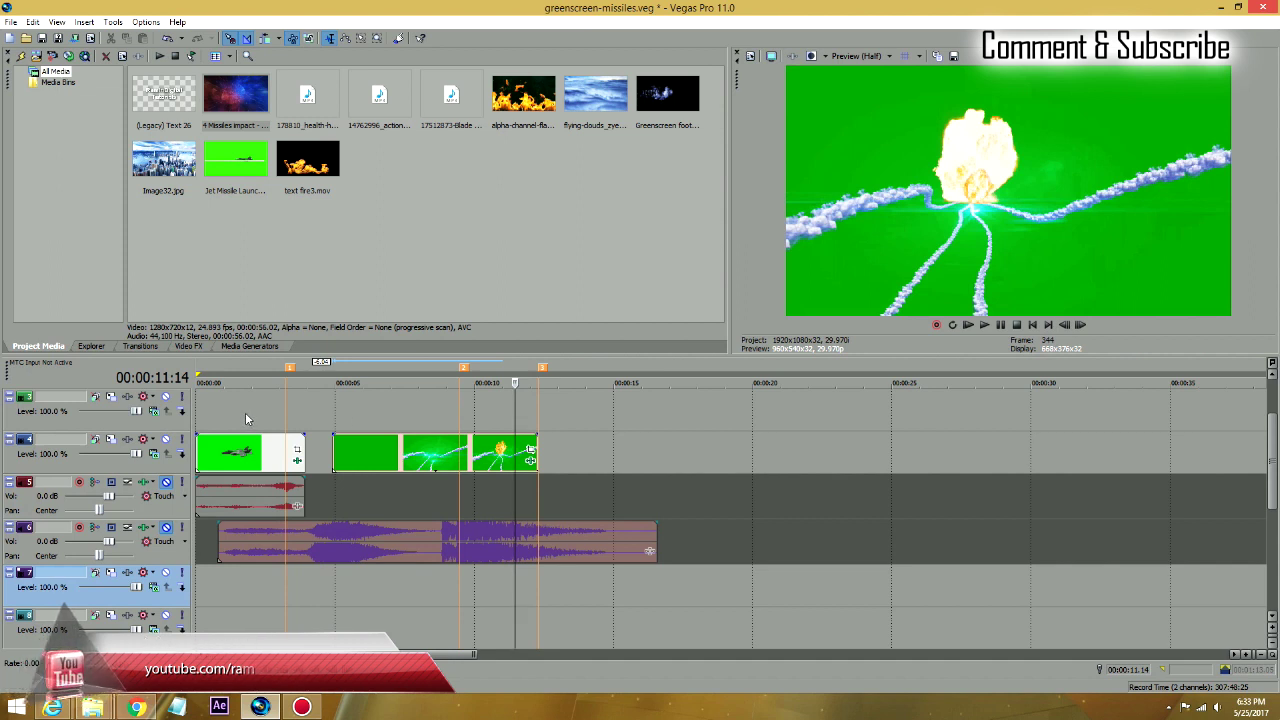
Return the playhead to the start of the jet clip
{"action": "left_click", "coordinate": [212, 412]}
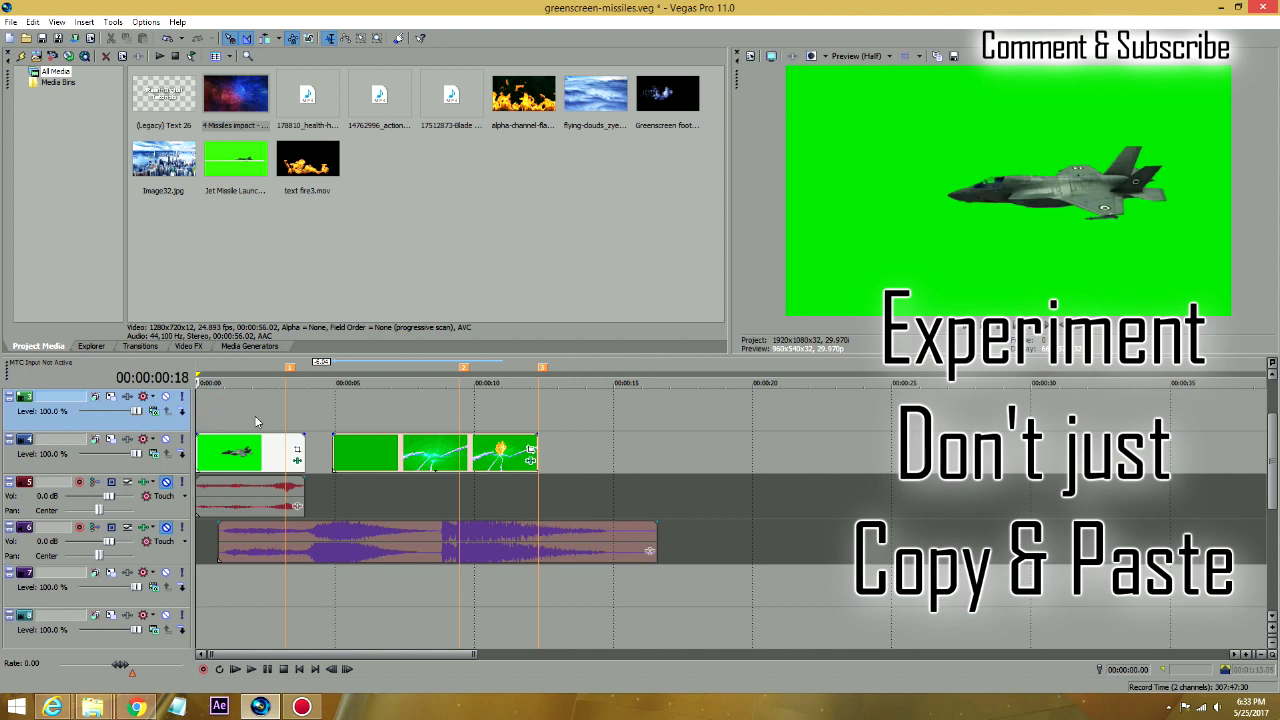
Play back the opening jet section of the raw green-screen sequence
{"action": "key", "text": "Left"}
{"action": "key", "text": "Left"}
{"action": "key", "text": "Left"}
{"action": "key", "text": "Left"}
{"action": "key", "text": "Left"}
{"action": "key", "text": "space"}
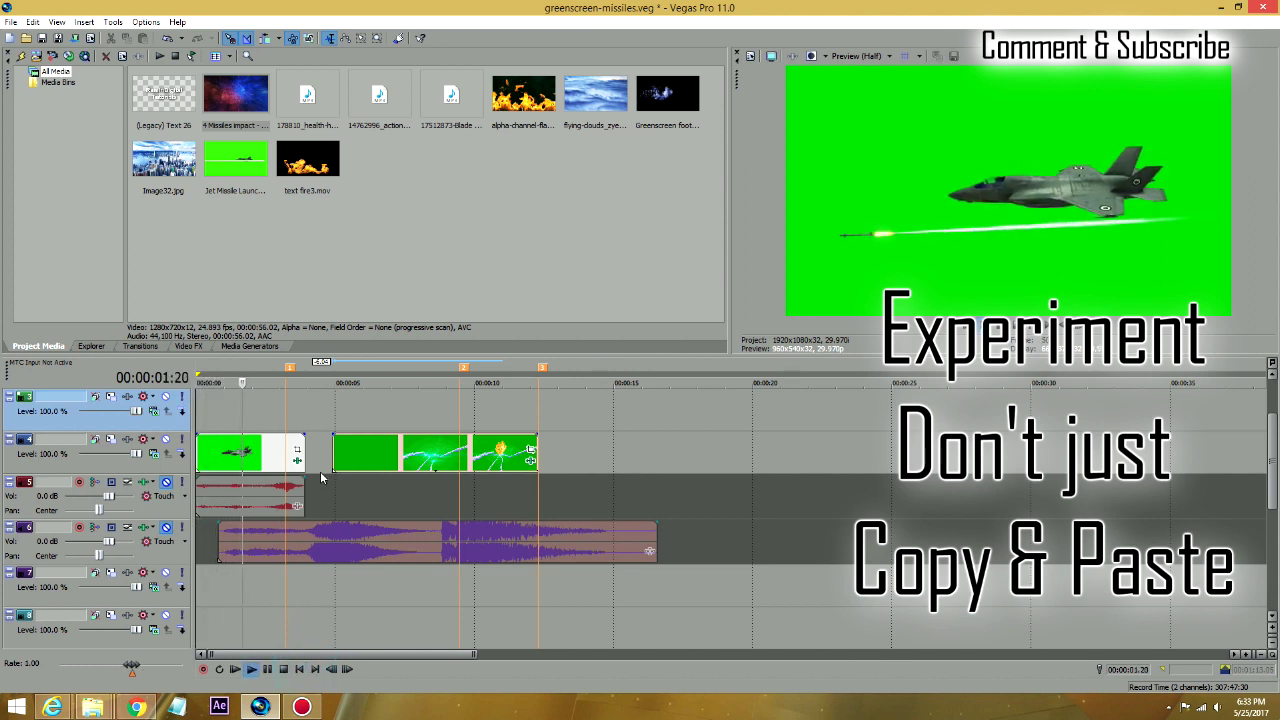
{"action": "key", "text": "Return"}
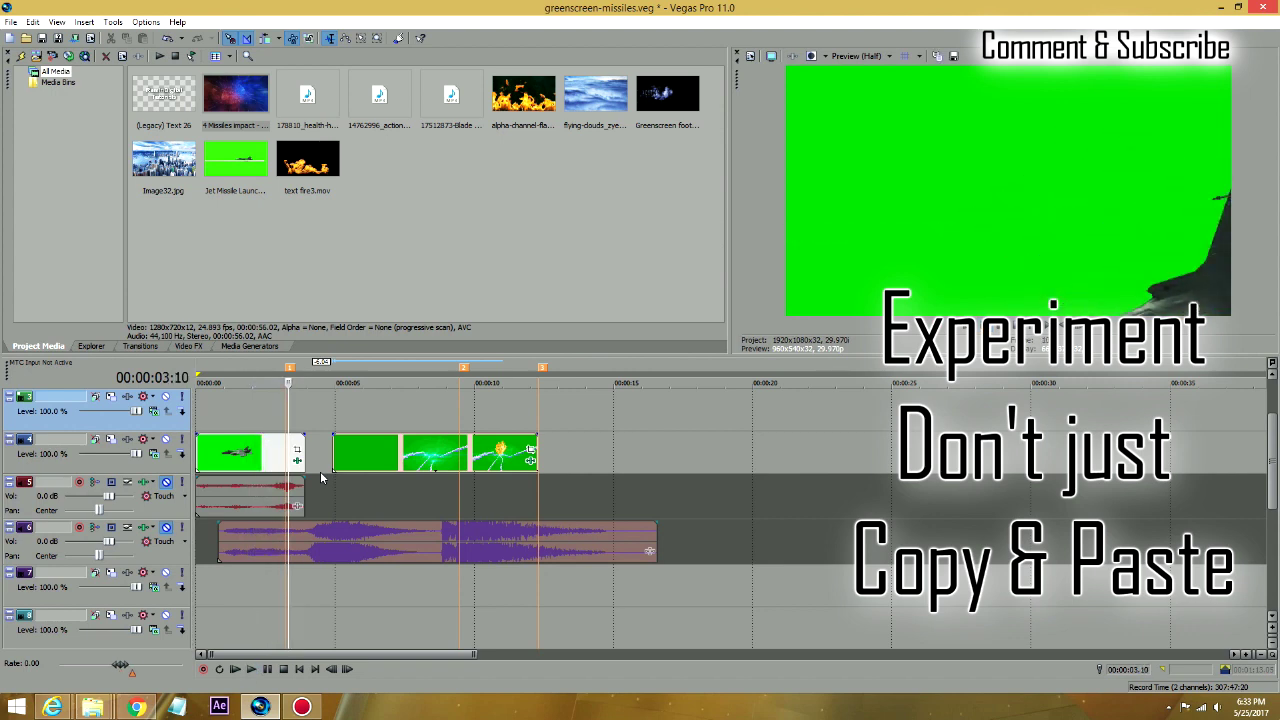
{"action": "left_click", "coordinate": [225, 422]}
{"action": "key", "text": "space"}
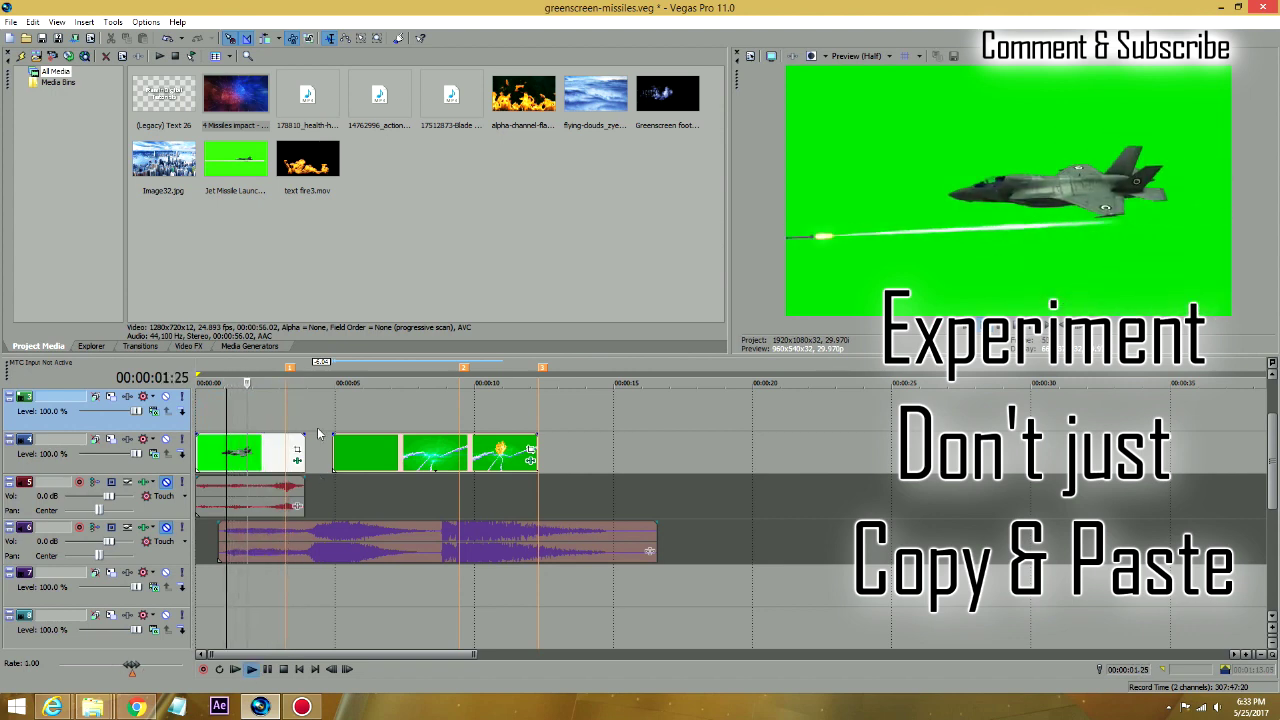
{"action": "key", "text": "Return"}
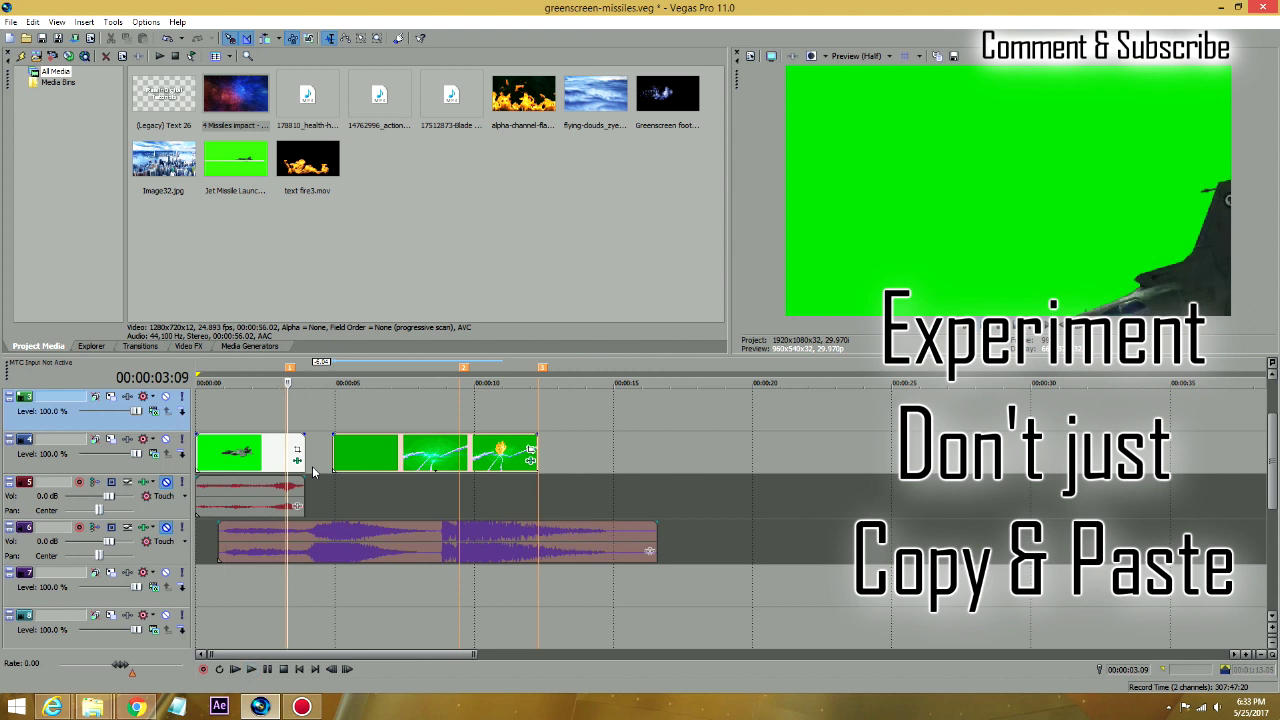
Play from the missile clip through the explosion, then show the Chroma Keyer presets in Video FX
{"action": "left_click", "coordinate": [331, 447]}
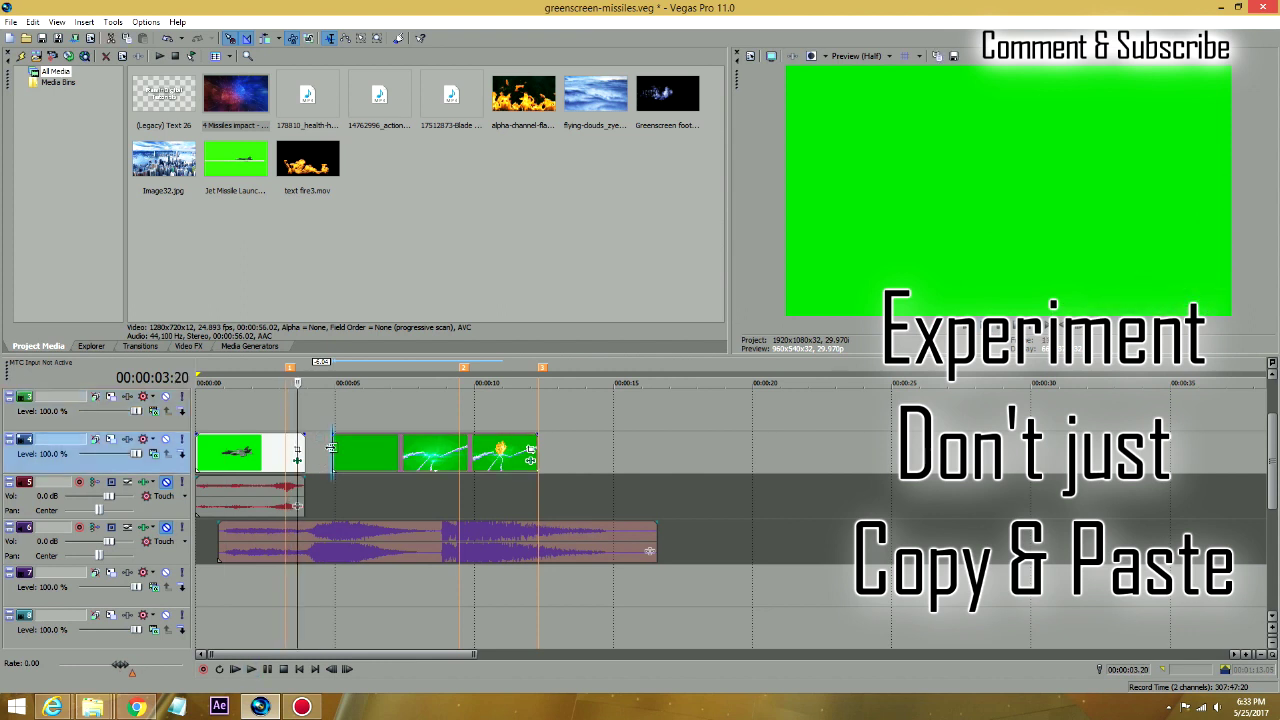
{"action": "left_click", "coordinate": [331, 447]}
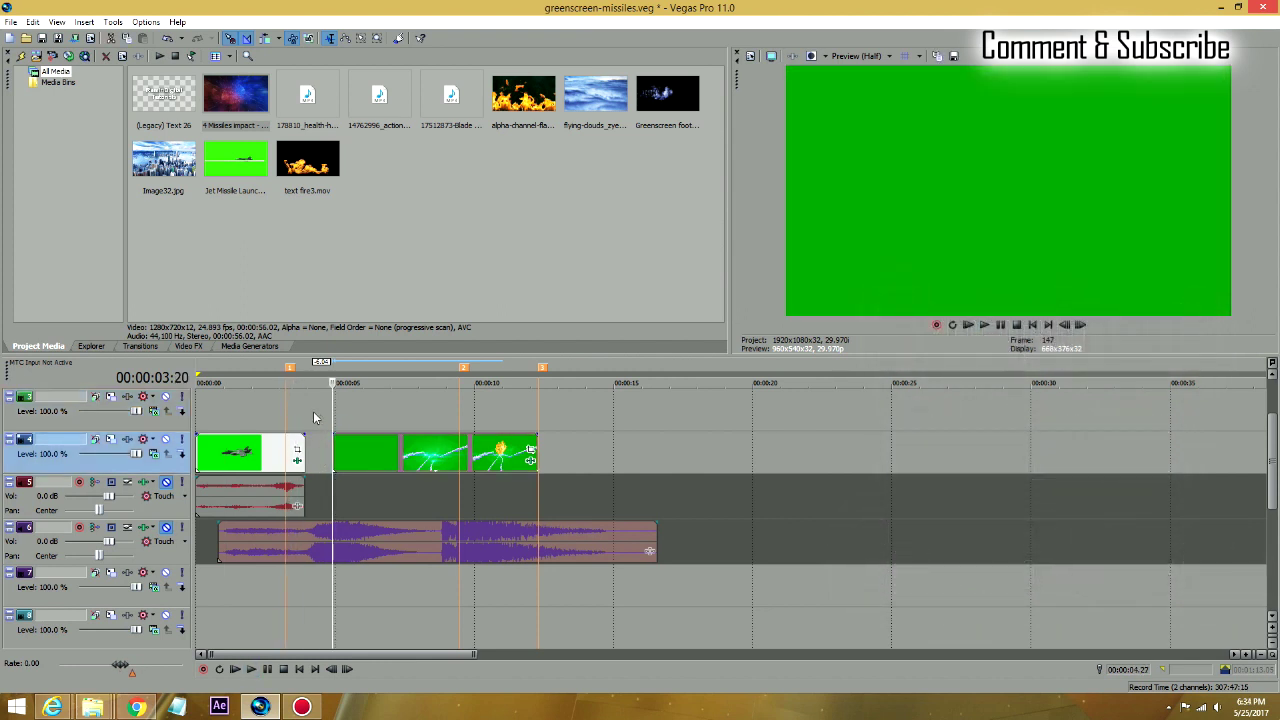
{"action": "key", "text": "space"}
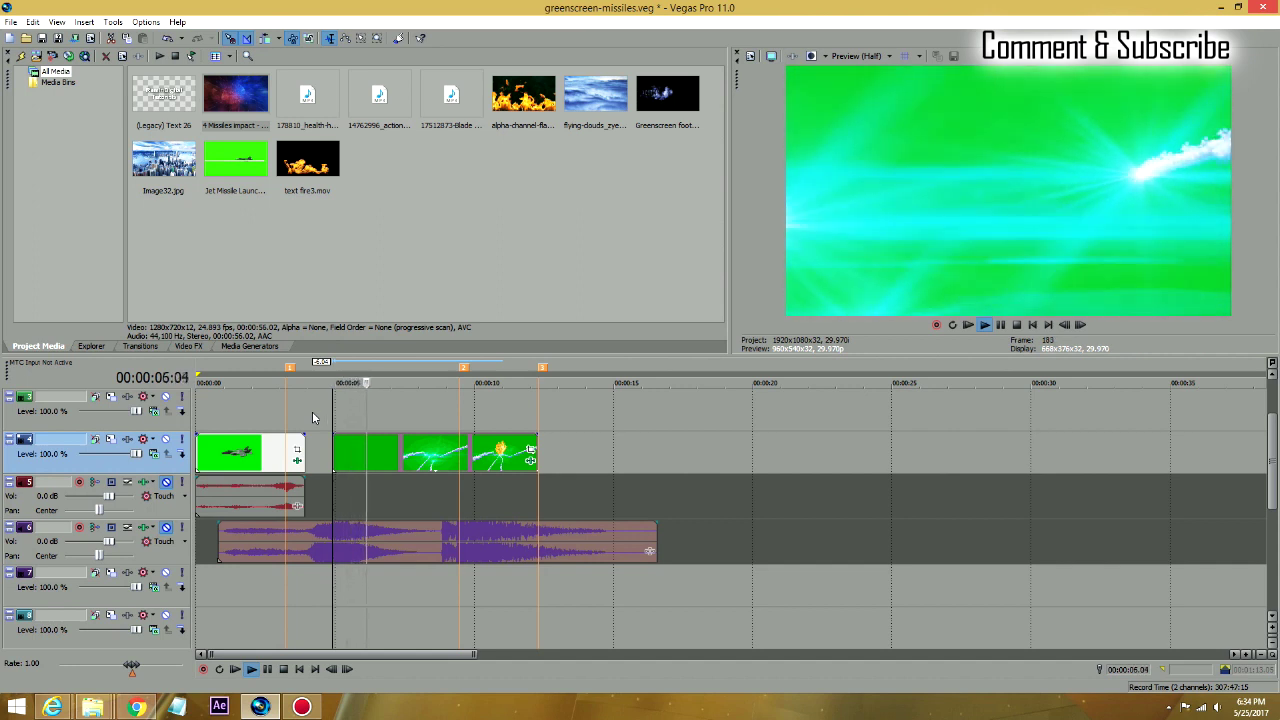
{"action": "key", "text": "Return"}
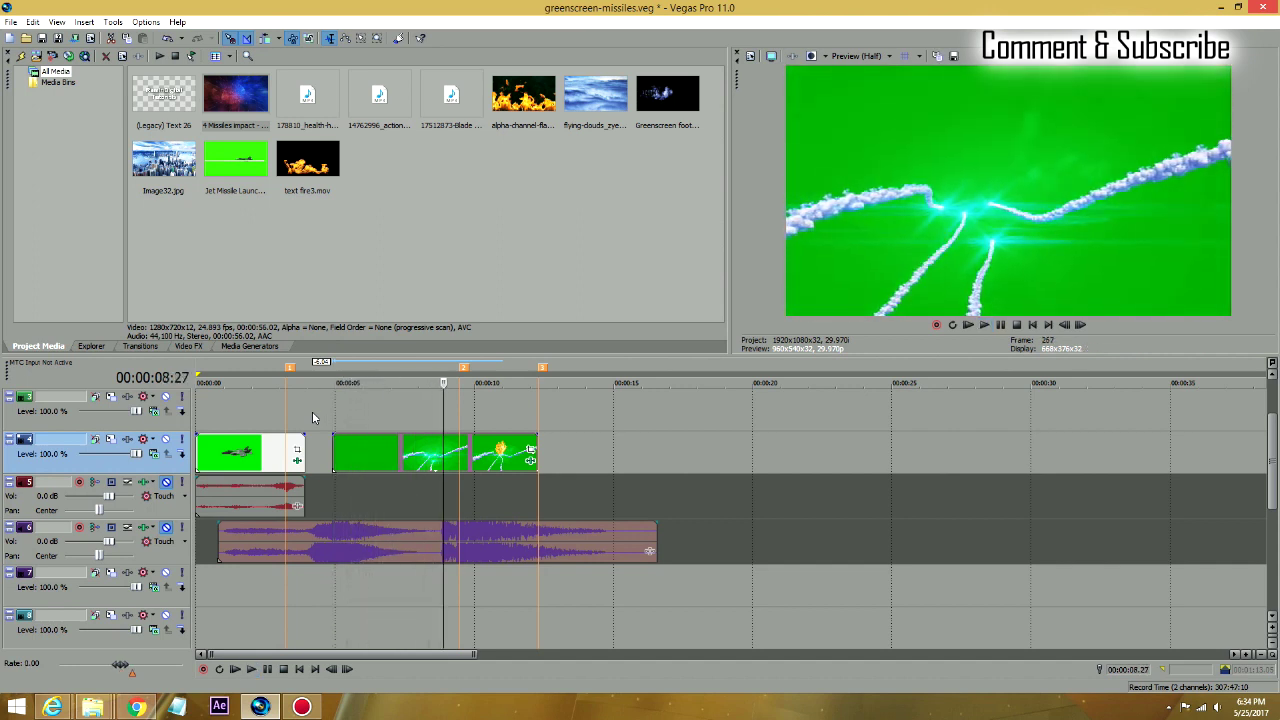
{"action": "key", "text": "space"}
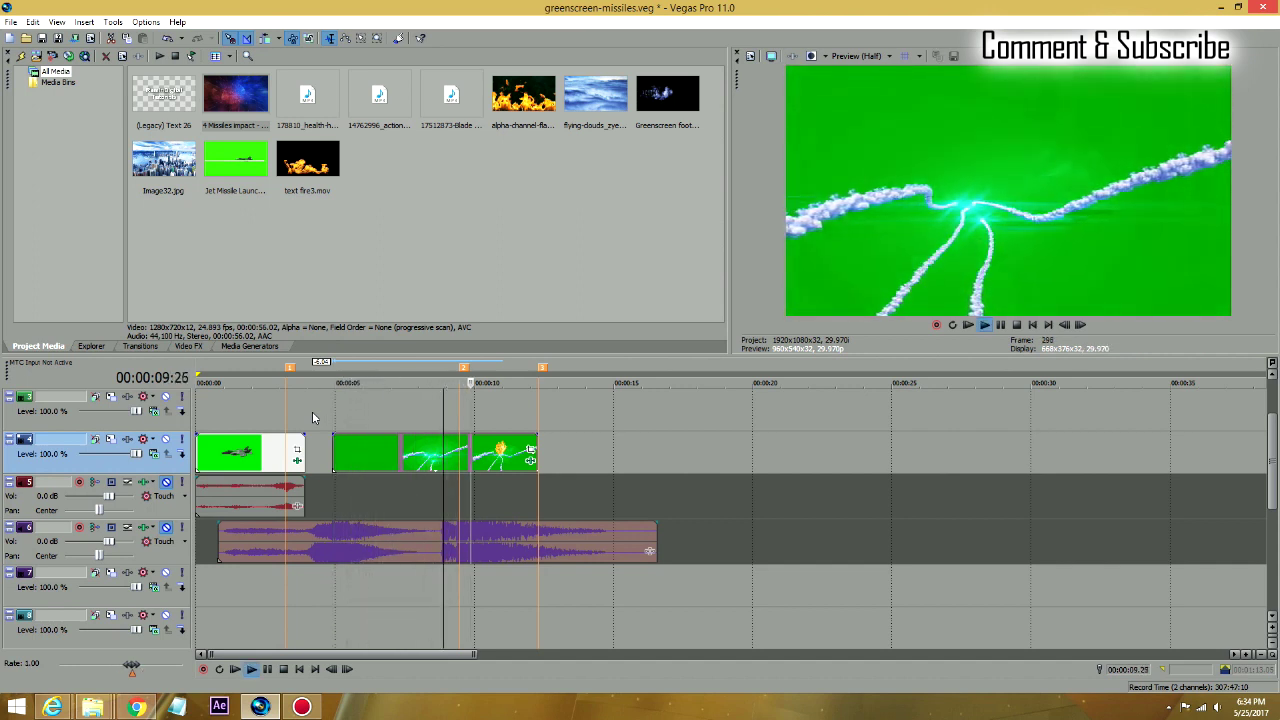
{"action": "key", "text": "Return"}
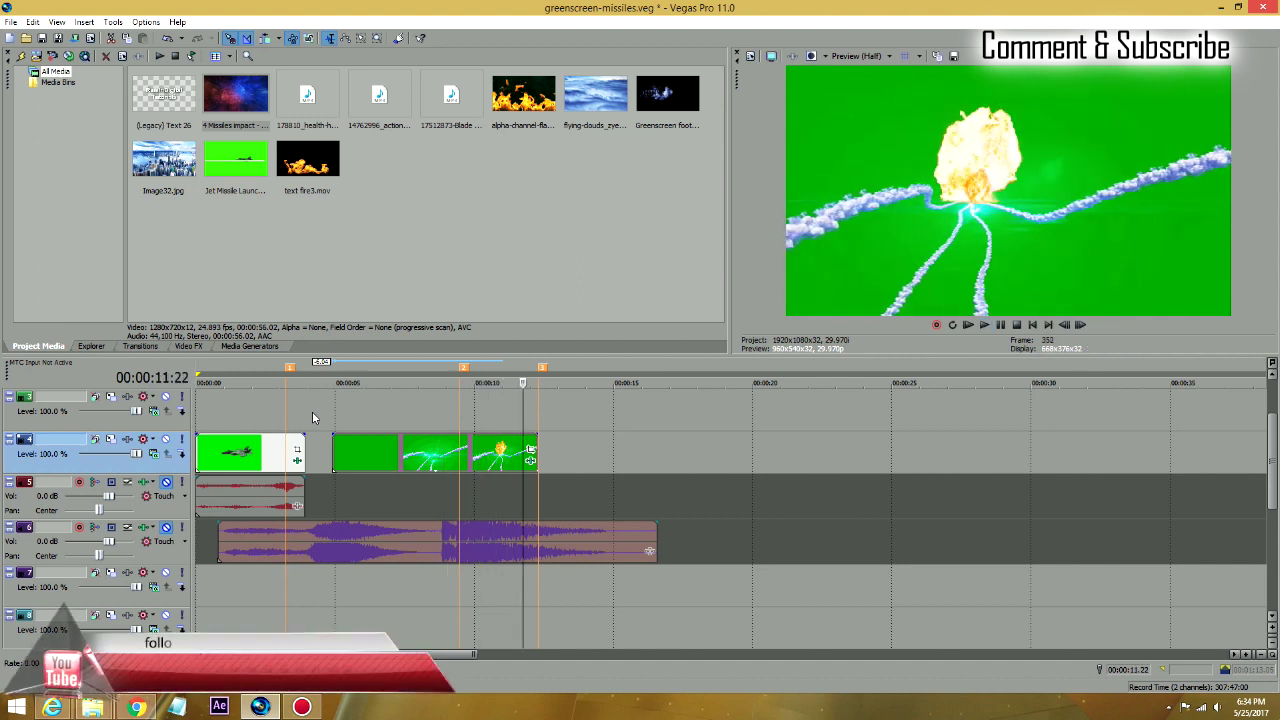
{"action": "left_click", "coordinate": [260, 406]}
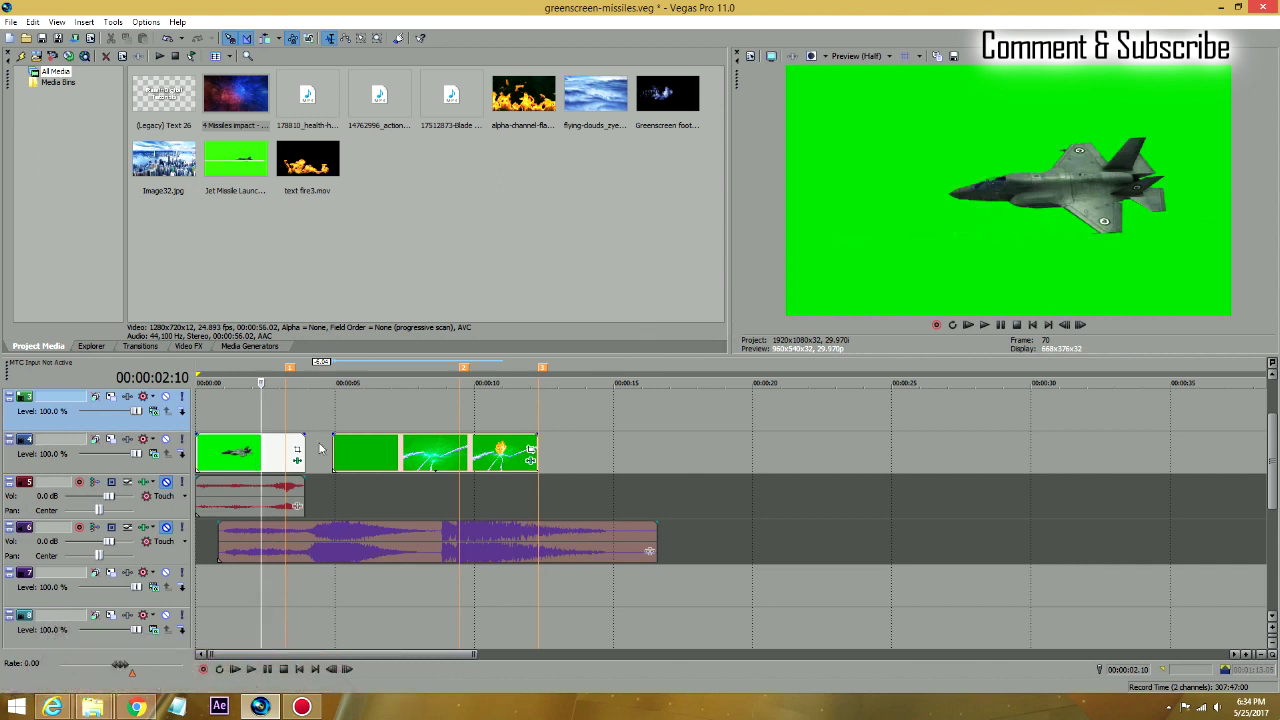
{"action": "left_click", "coordinate": [188, 347]}
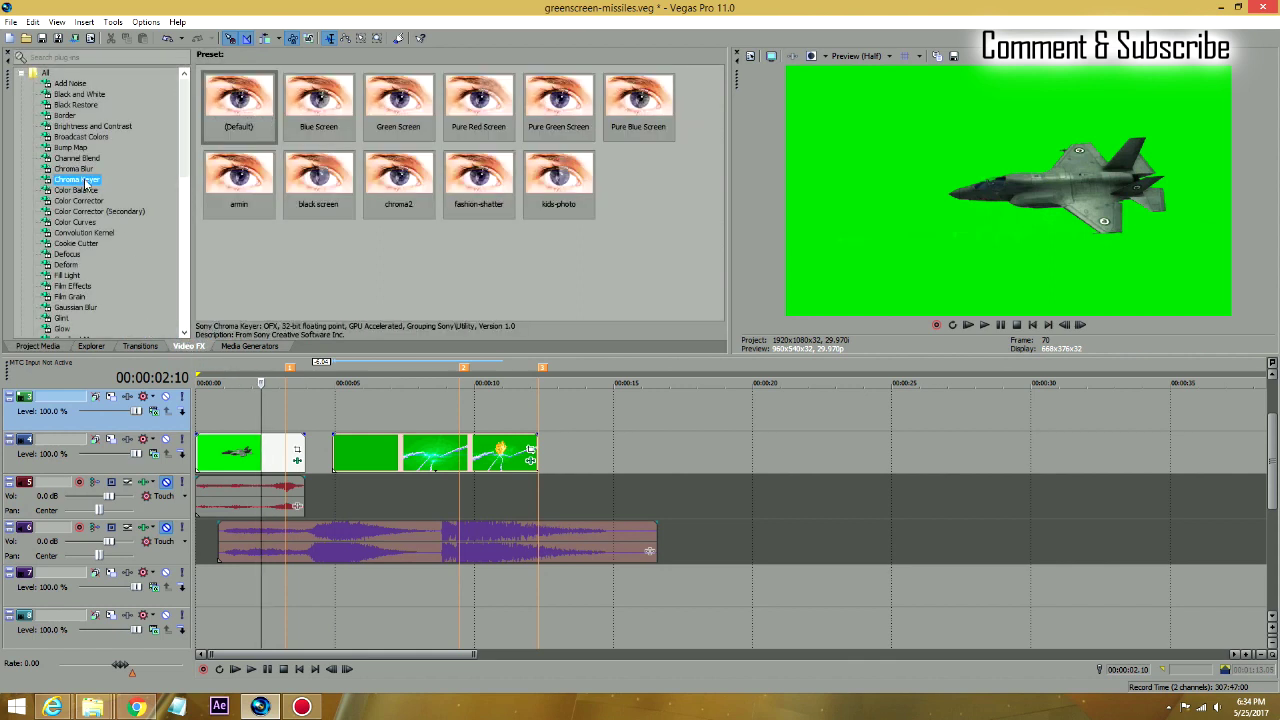
Apply the Green Screen Chroma Keyer to the jet clip with Low threshold 0.147
{"action": "left_click_drag", "start_coordinate": [230, 118], "coordinate": [260, 444]}
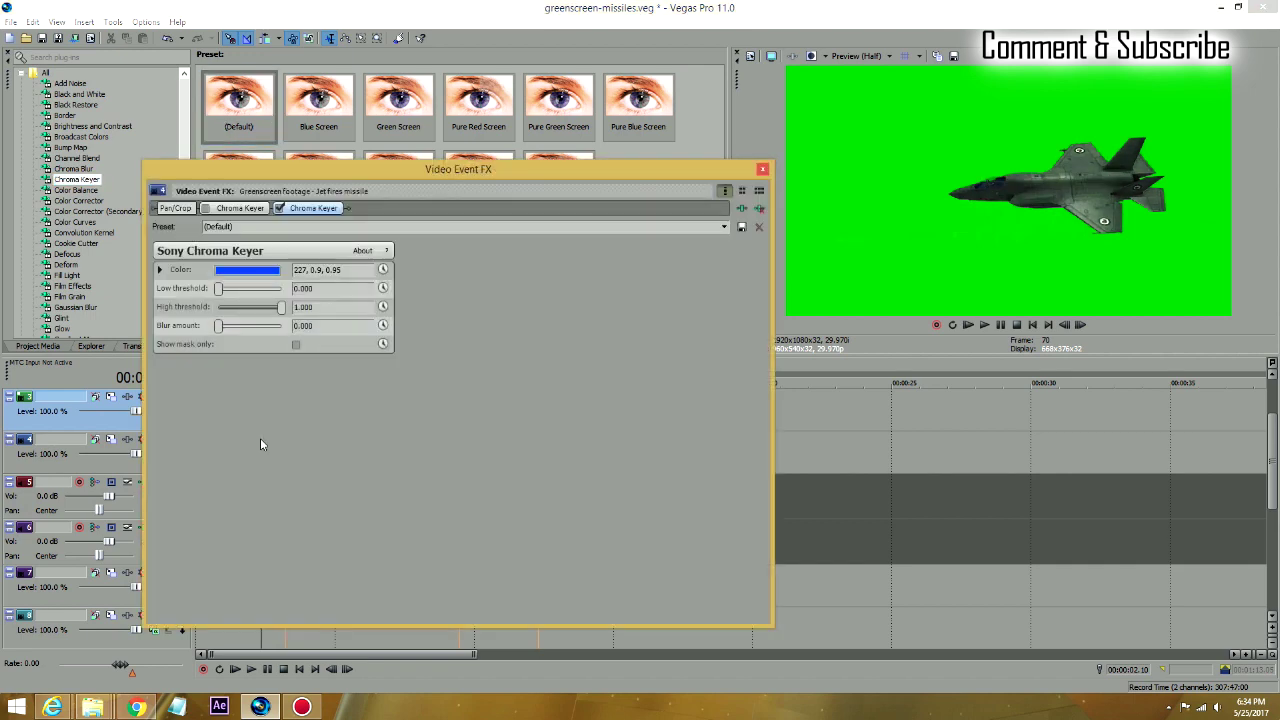
{"action": "left_click", "coordinate": [759, 209]}
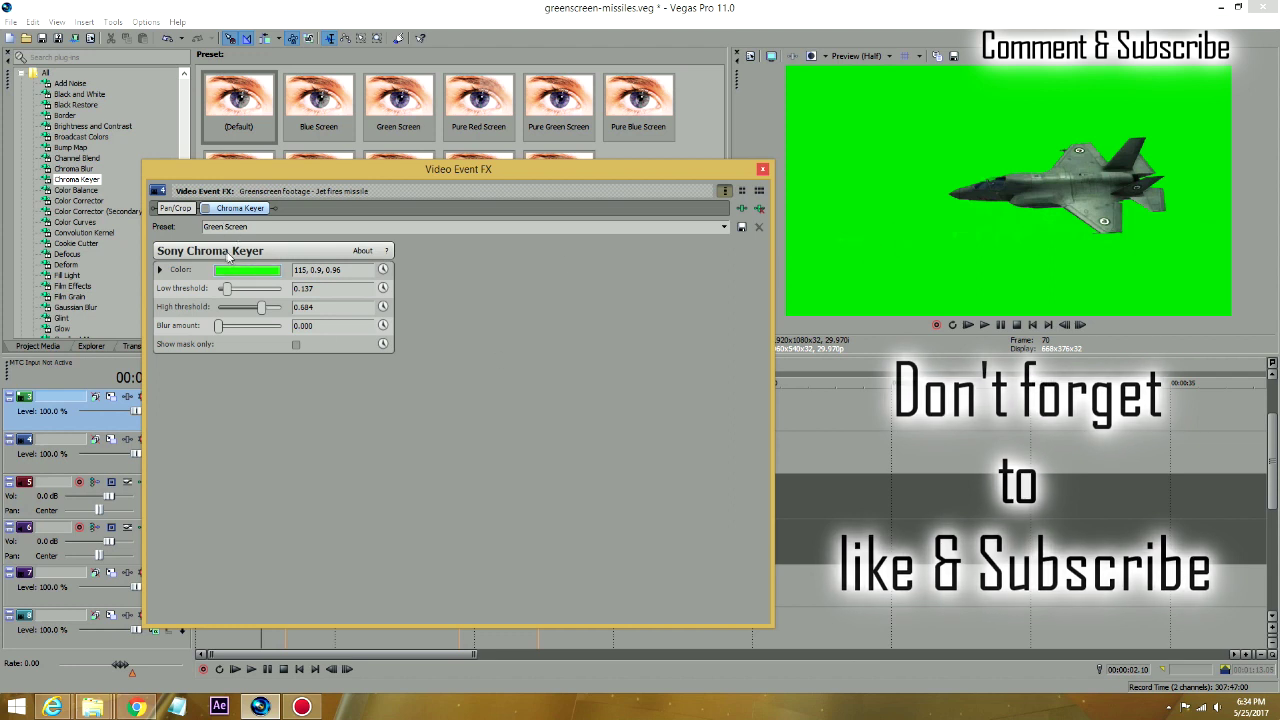
{"action": "left_click", "coordinate": [206, 208]}
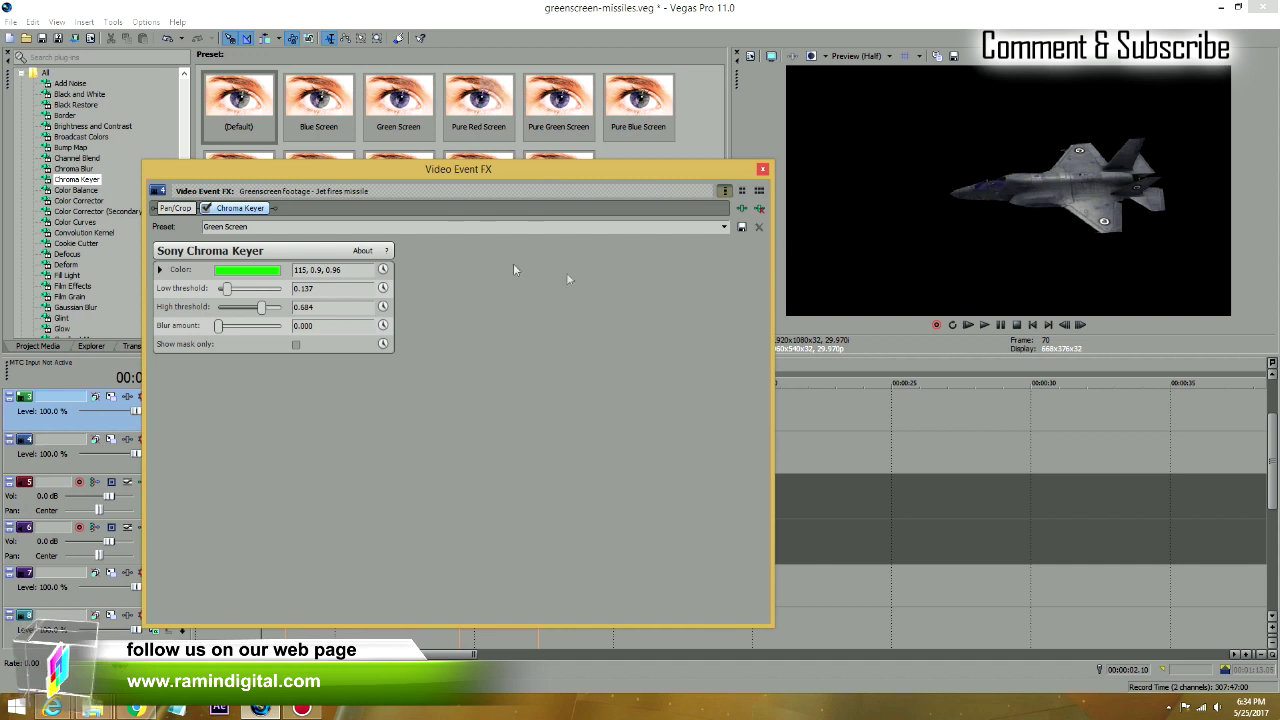
{"action": "left_click_drag", "start_coordinate": [227, 288], "coordinate": [226, 290]}
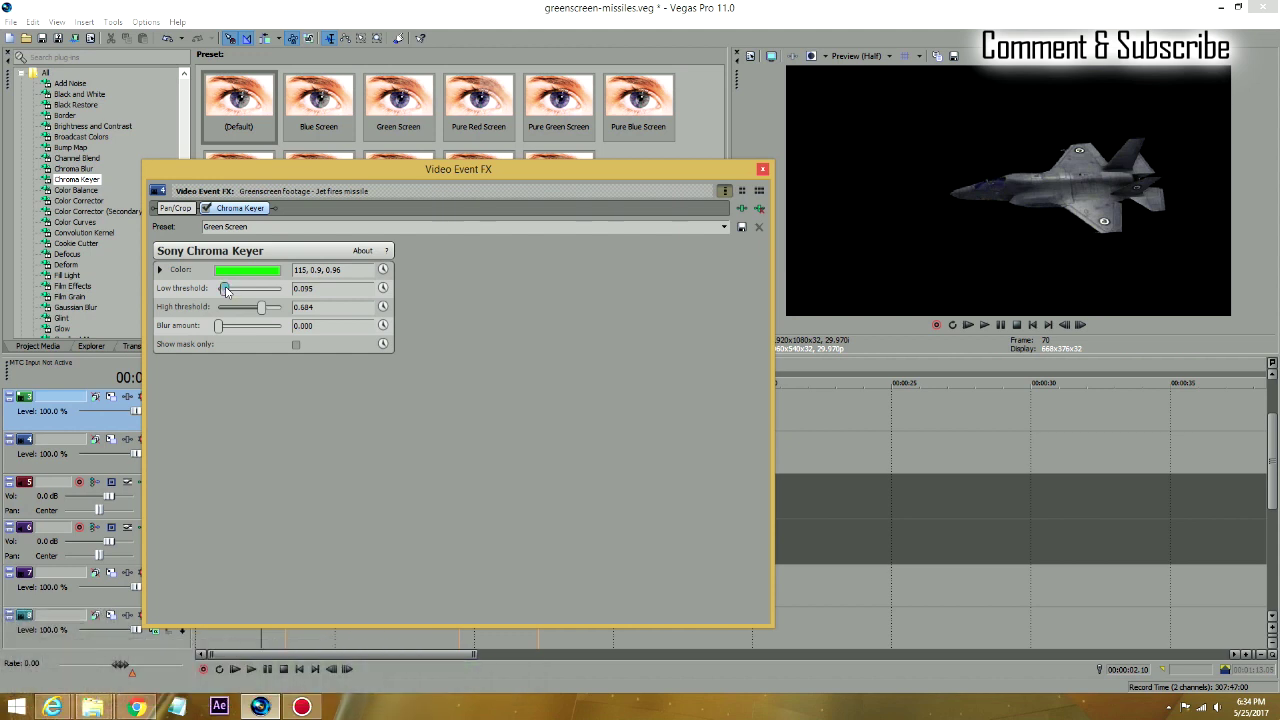
{"action": "left_click_drag", "start_coordinate": [227, 289], "coordinate": [229, 291]}
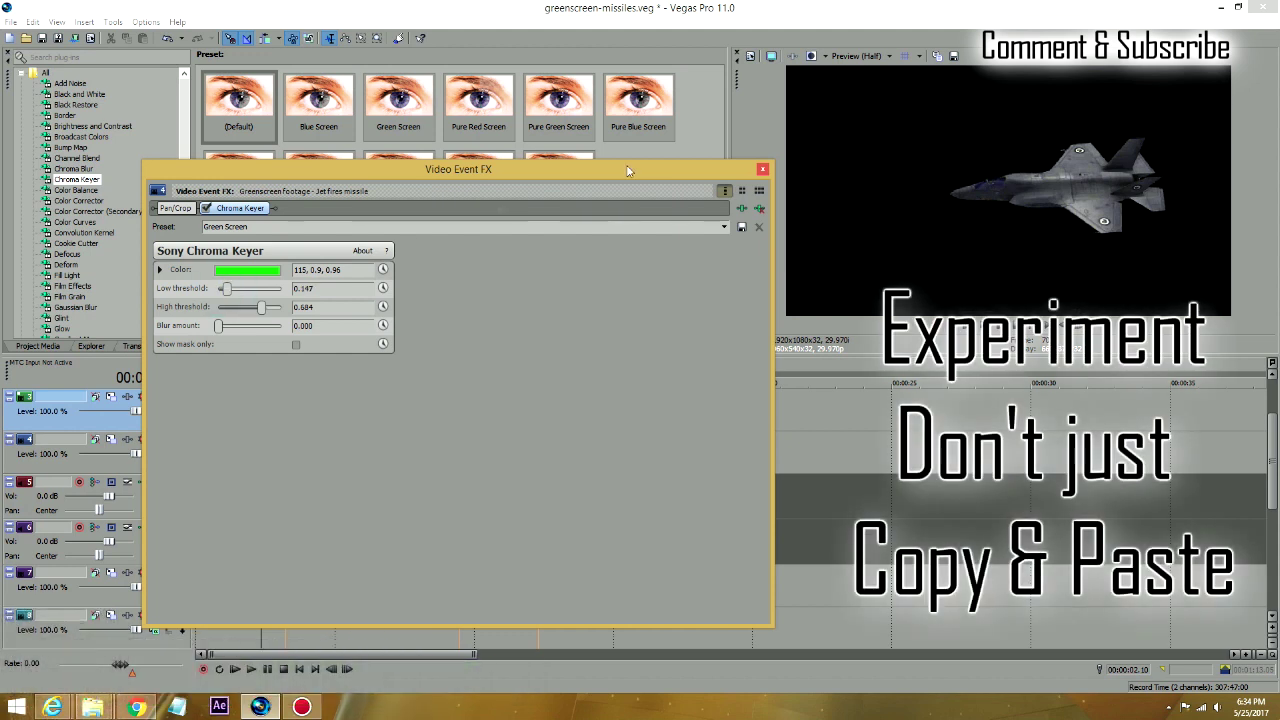
{"action": "left_click", "coordinate": [762, 172]}
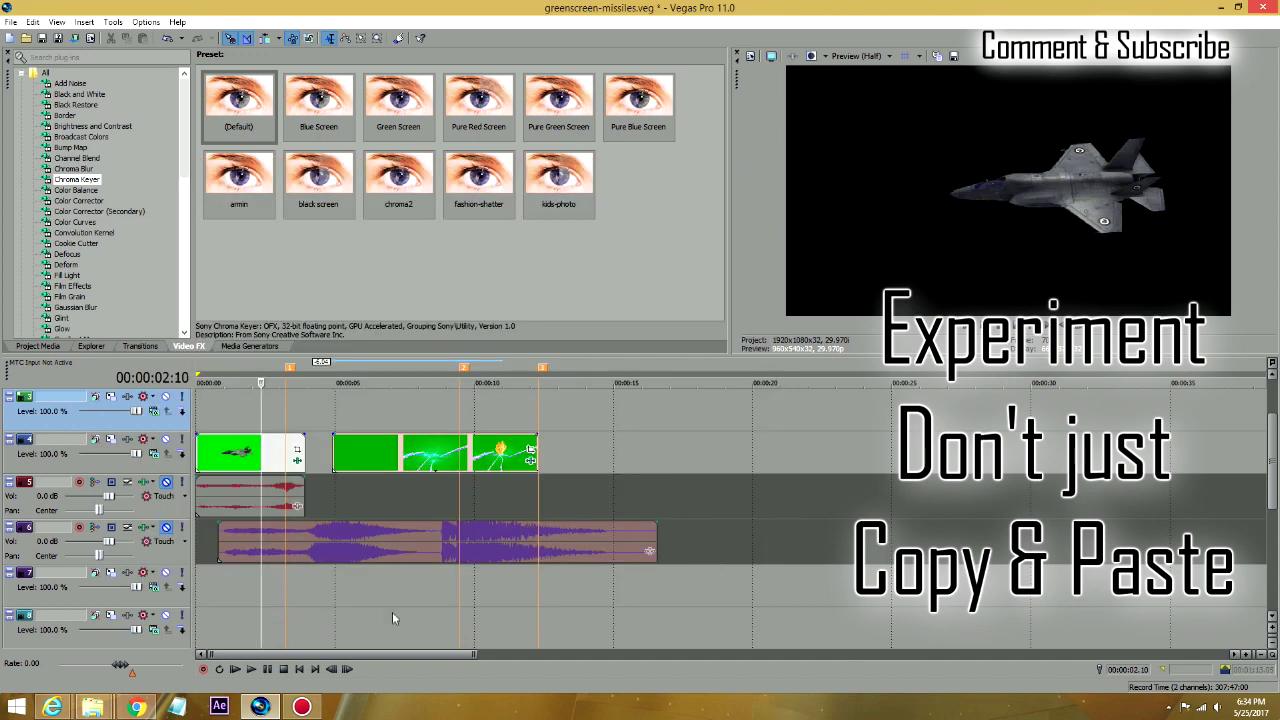
{"action": "left_click", "coordinate": [298, 669]}
{"action": "key", "text": "space"}
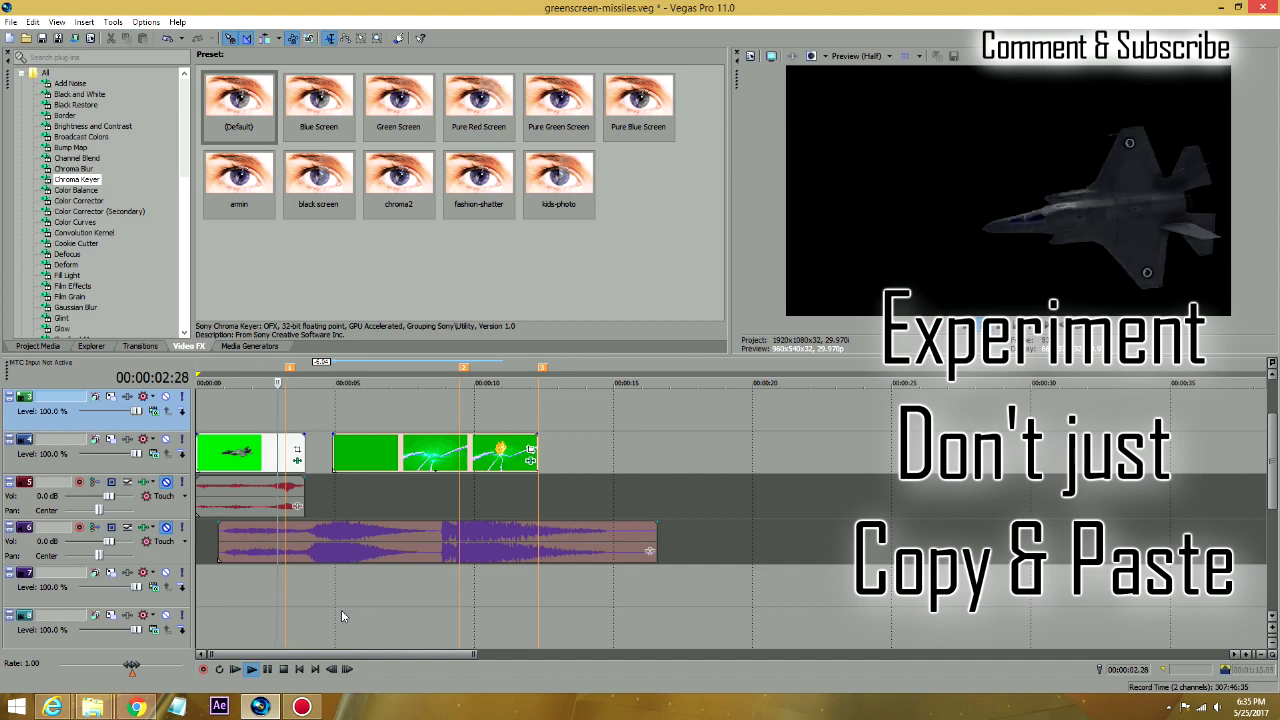
{"action": "key", "text": "space"}
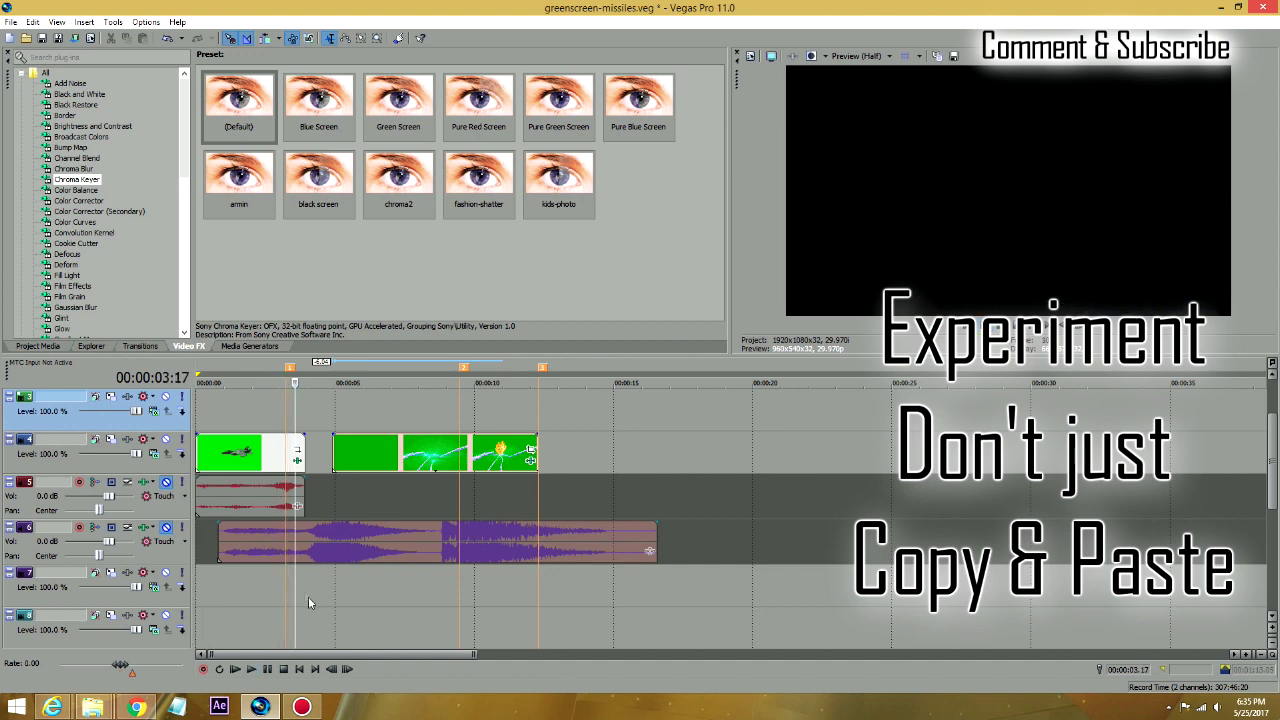
{"action": "left_click", "coordinate": [338, 502]}
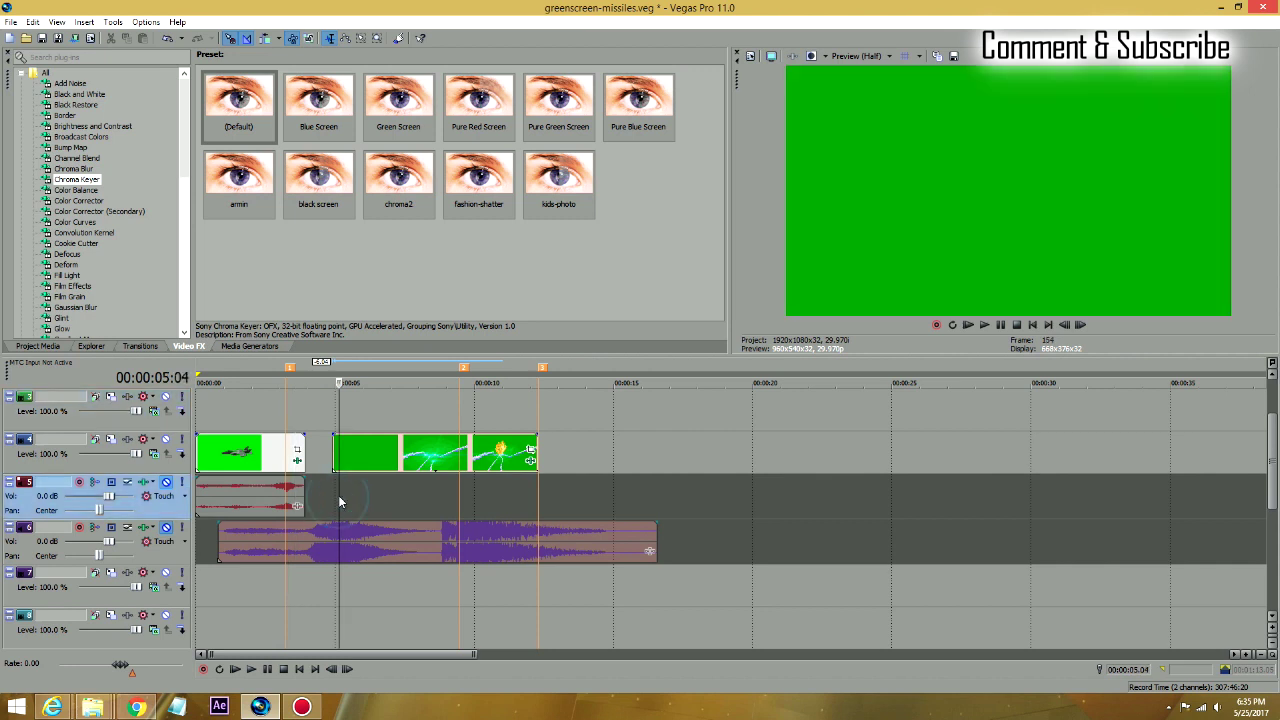
{"action": "key", "text": "space"}
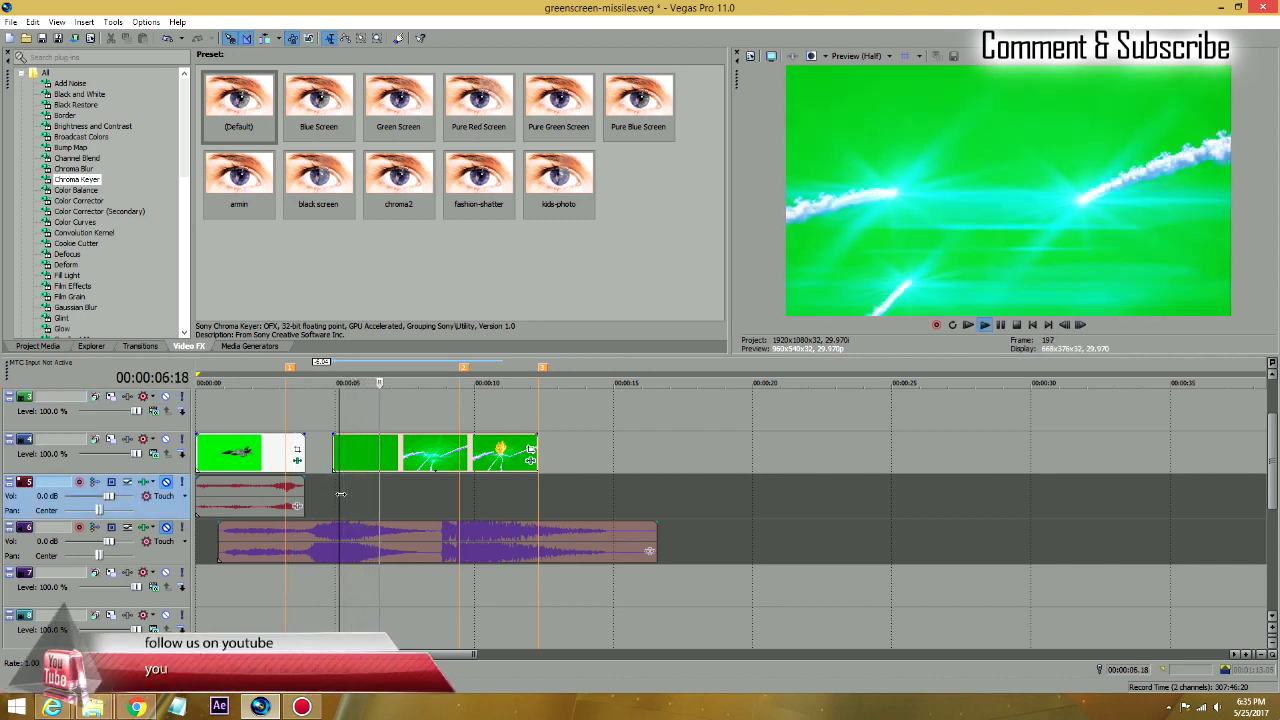
{"action": "key", "text": "Return"}
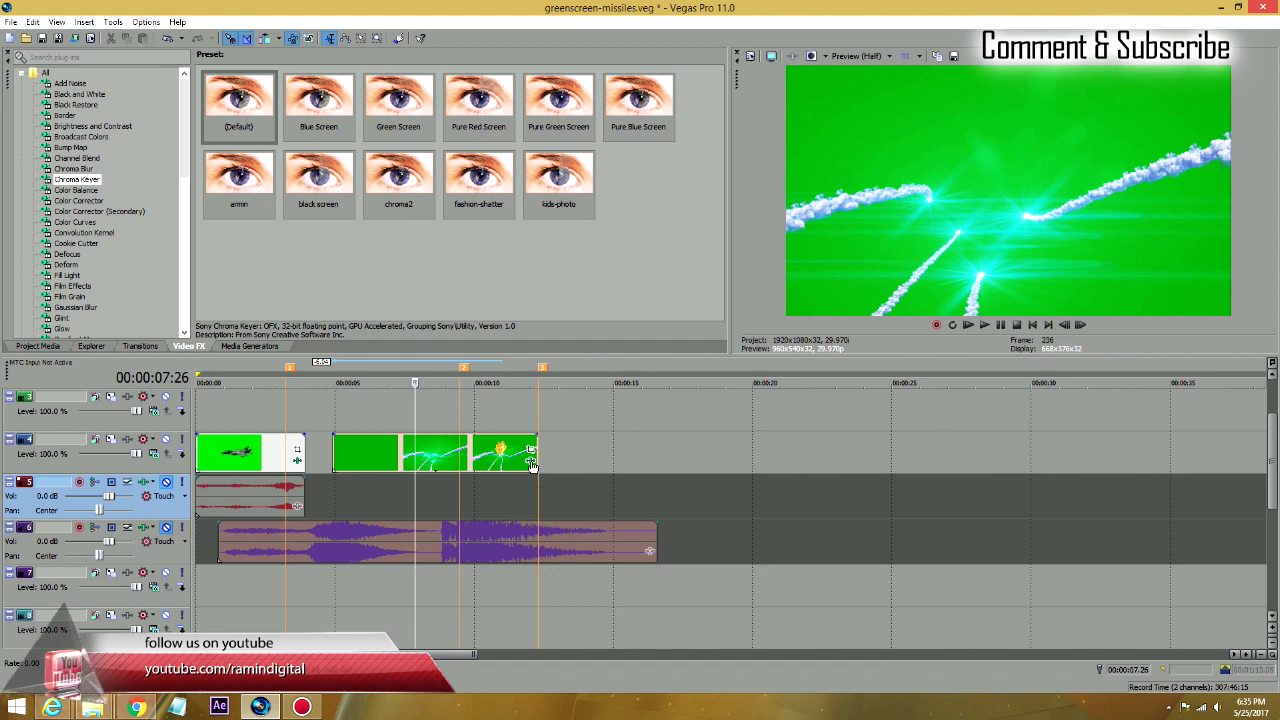
{"action": "left_click", "coordinate": [530, 462]}
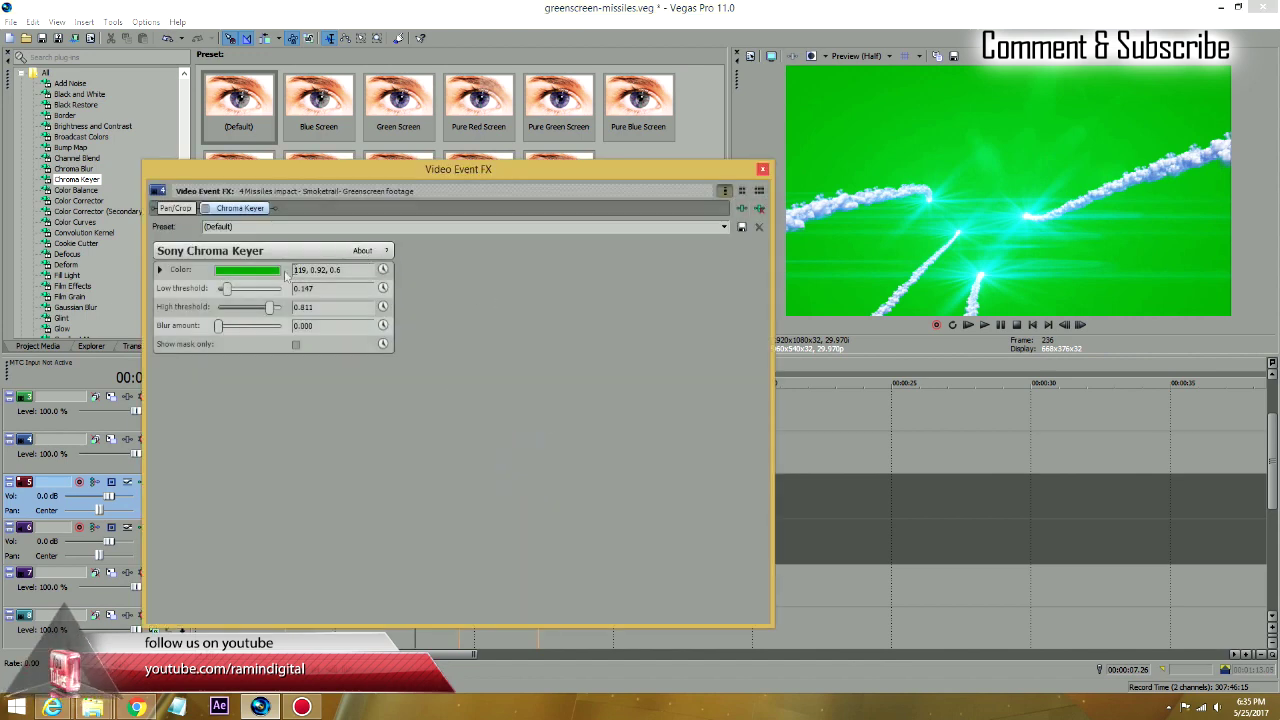
Enable the missile clip's Chroma Keyer, preview the trails, and slide the missile clips left against the jet
{"action": "left_click", "coordinate": [205, 208]}
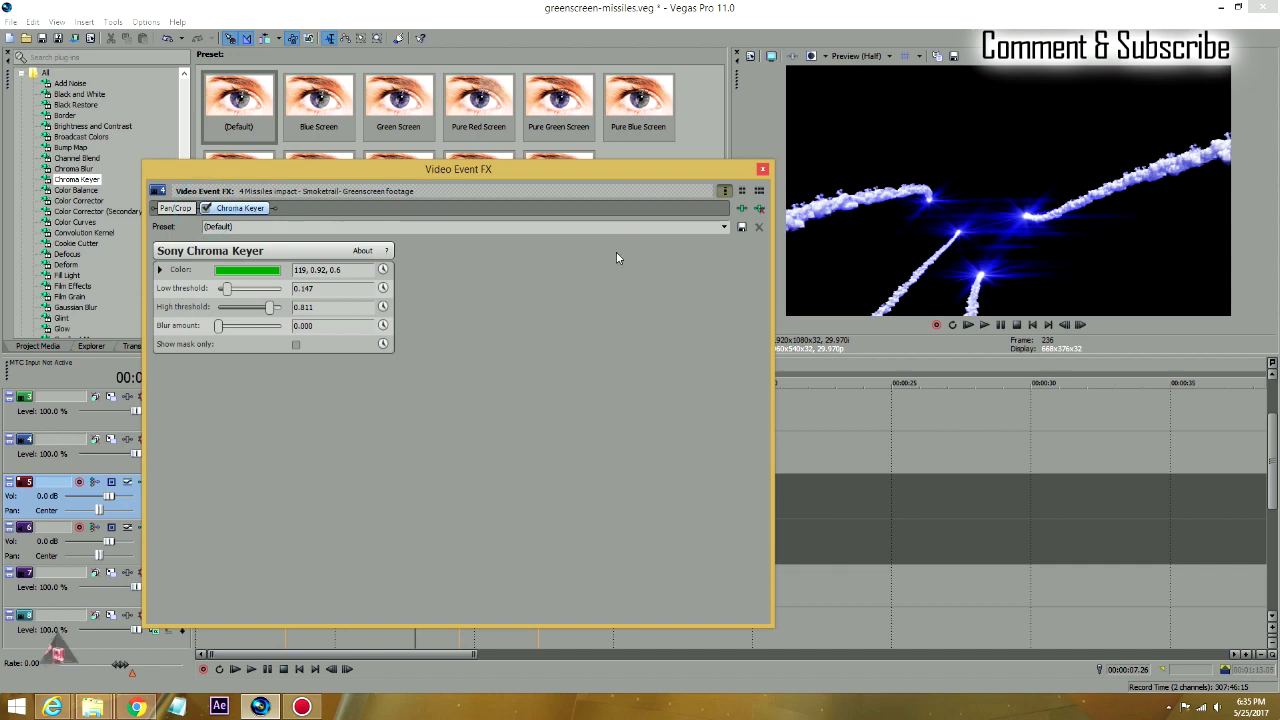
{"action": "left_click", "coordinate": [762, 170]}
{"action": "left_click", "coordinate": [333, 421]}
{"action": "key", "text": "space"}
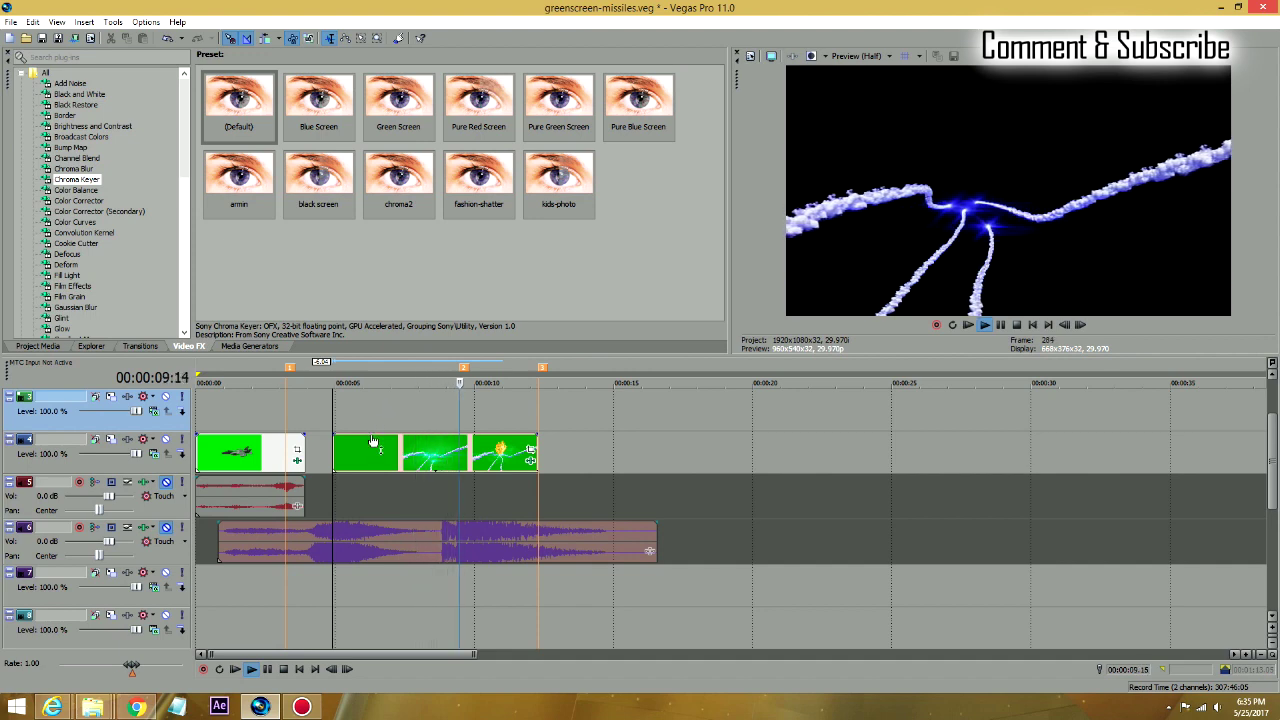
{"action": "key", "text": "Return"}
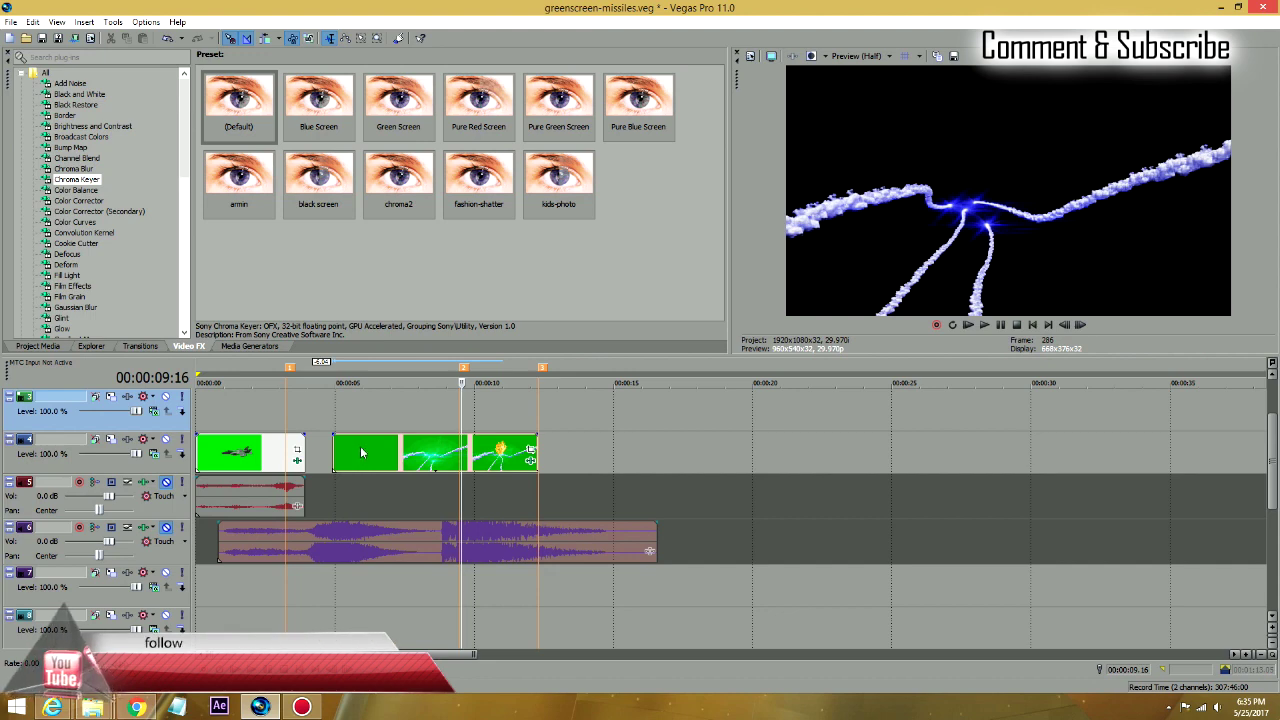
{"action": "left_click_drag", "start_coordinate": [352, 450], "coordinate": [316, 455]}
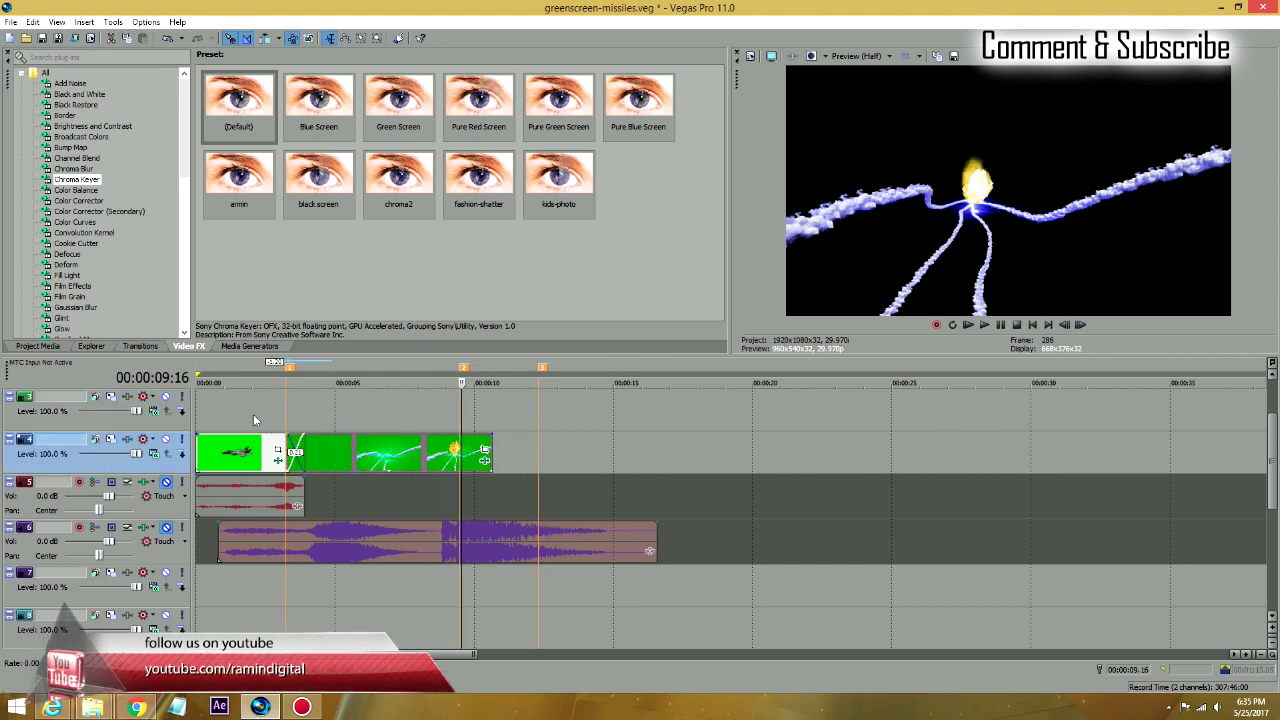
Replay the joined jet-to-missile sequence to about 8 seconds, then show the Project Media bin
{"action": "left_click", "coordinate": [218, 413]}
{"action": "key", "text": "space"}
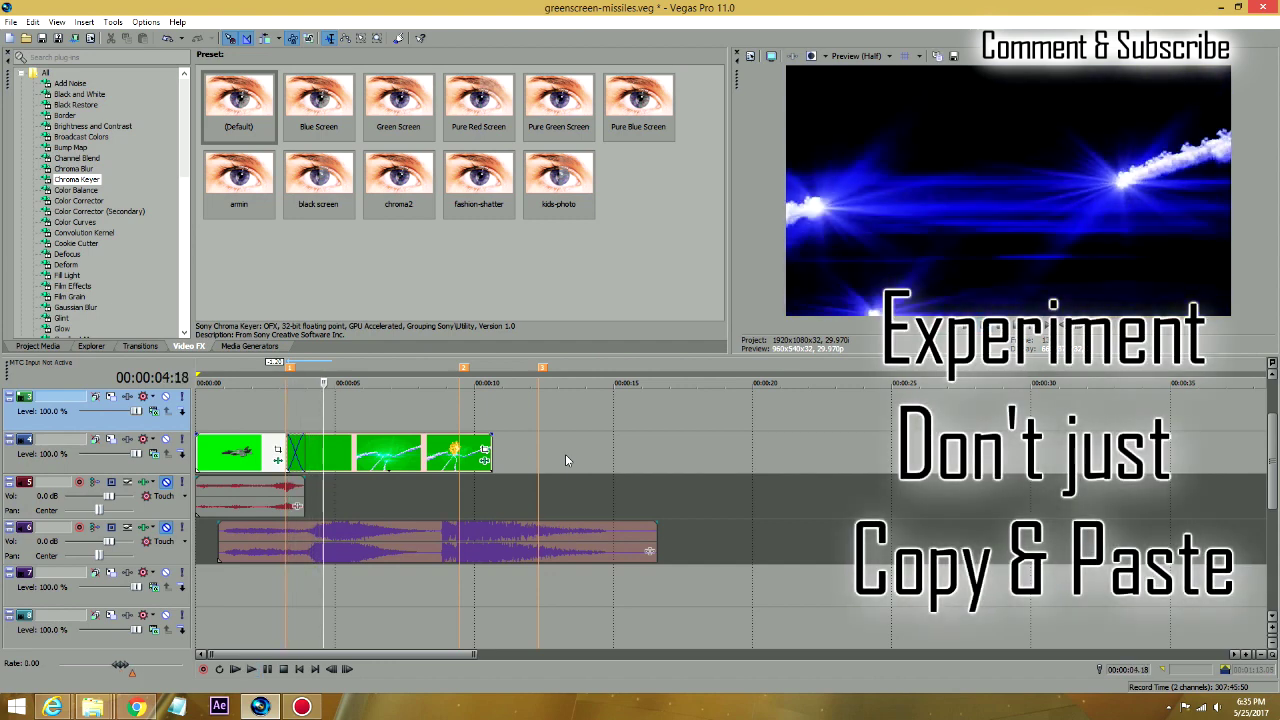
{"action": "left_click", "coordinate": [285, 420]}
{"action": "key", "text": "space"}
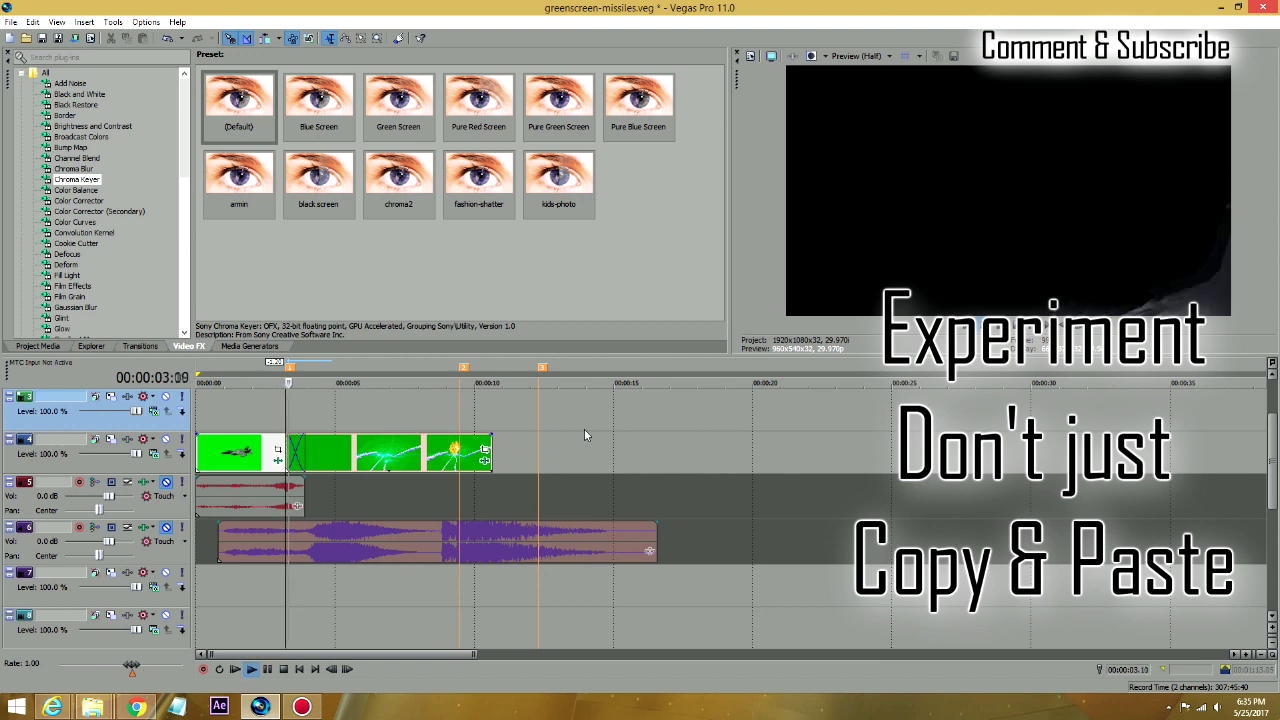
{"action": "key", "text": "Return"}
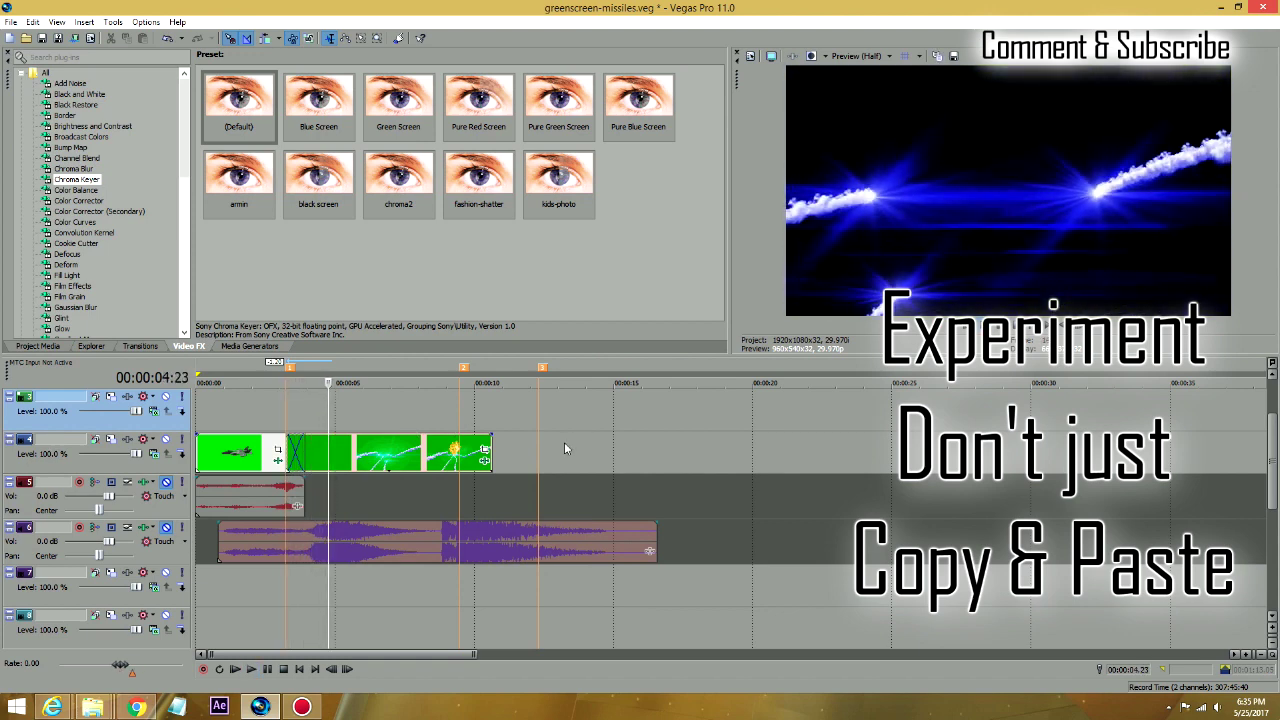
{"action": "key", "text": "space"}
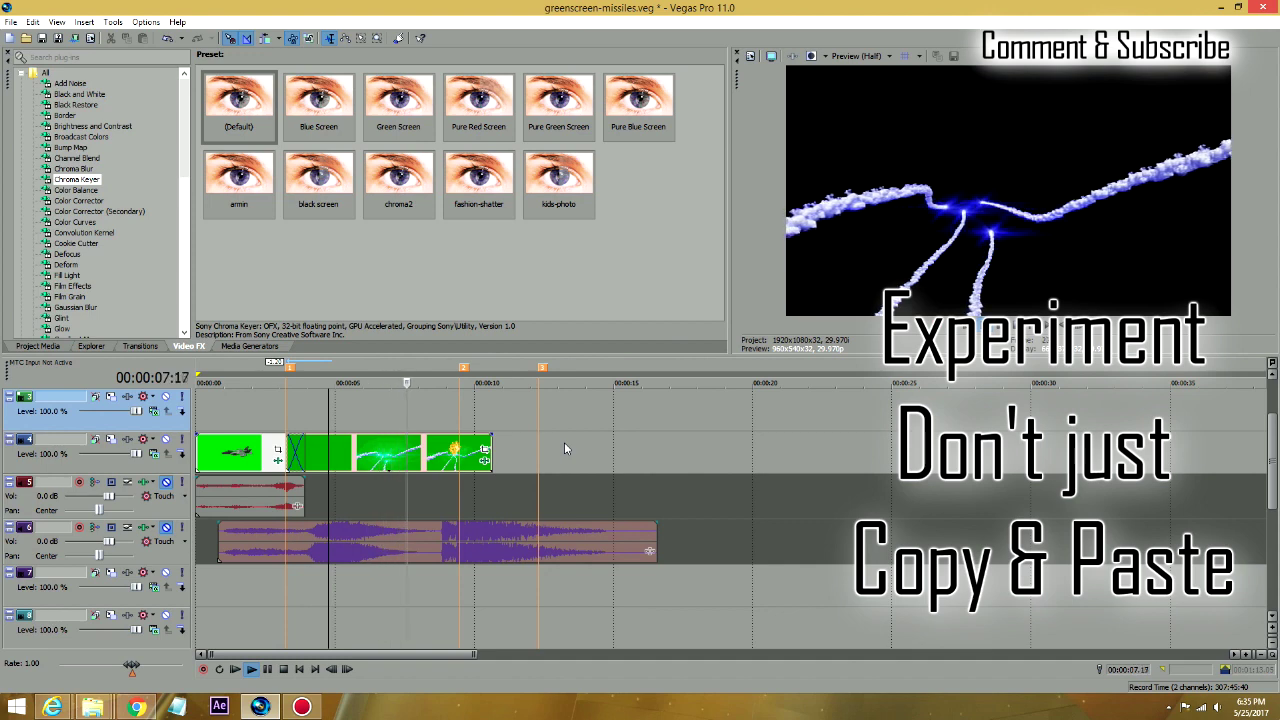
{"action": "key", "text": "Return"}
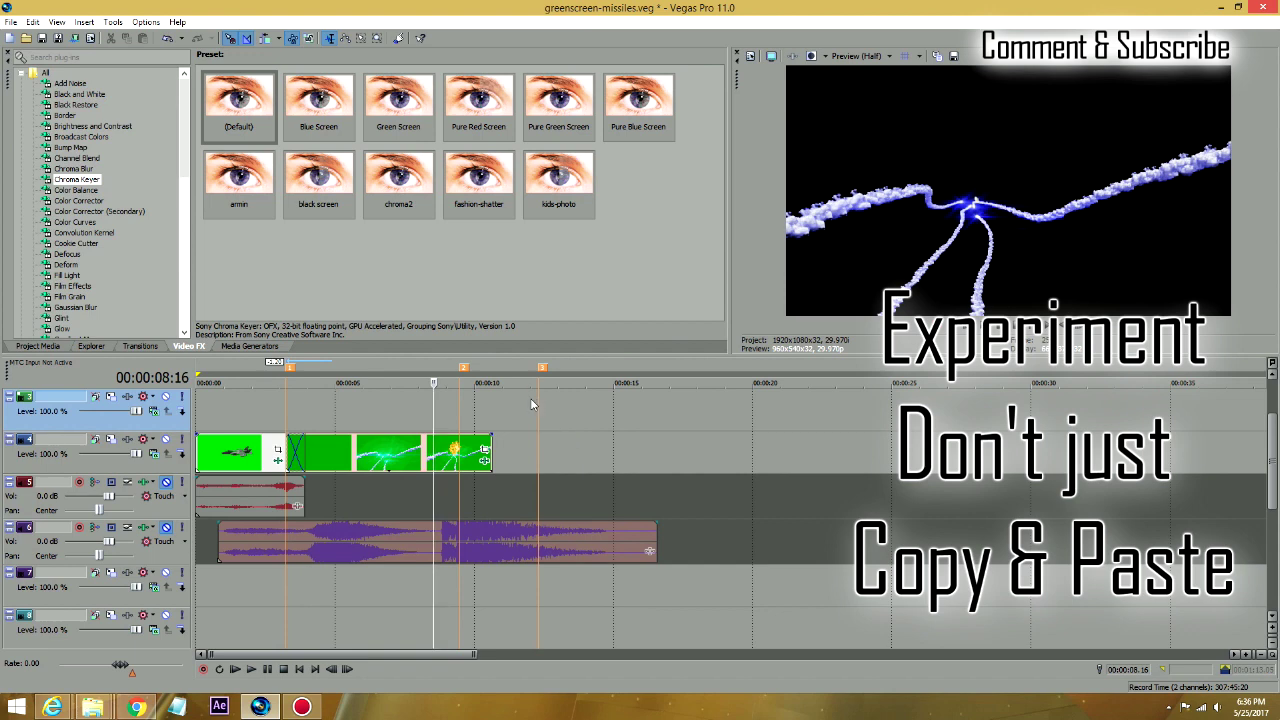
{"action": "left_click", "coordinate": [40, 346]}
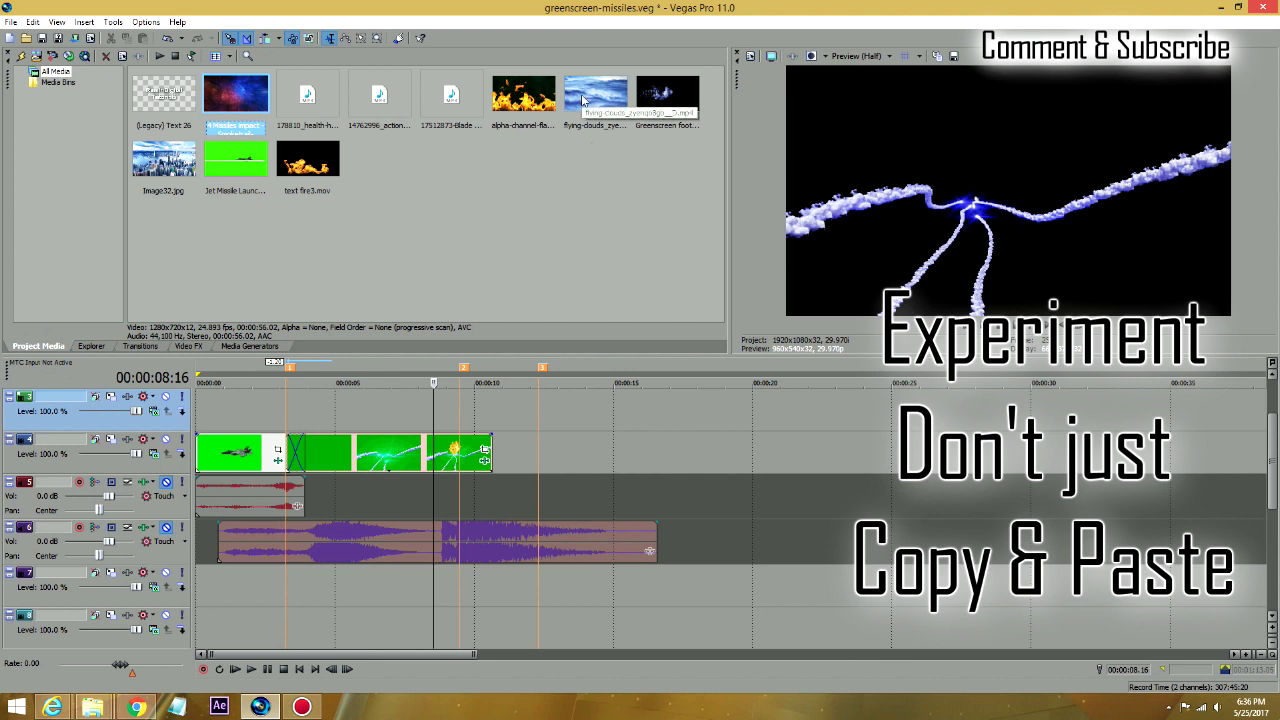
Place the flying-clouds clip on track 7 at 0 and trim it to about 4 seconds
{"action": "left_click_drag", "start_coordinate": [584, 99], "coordinate": [284, 591]}
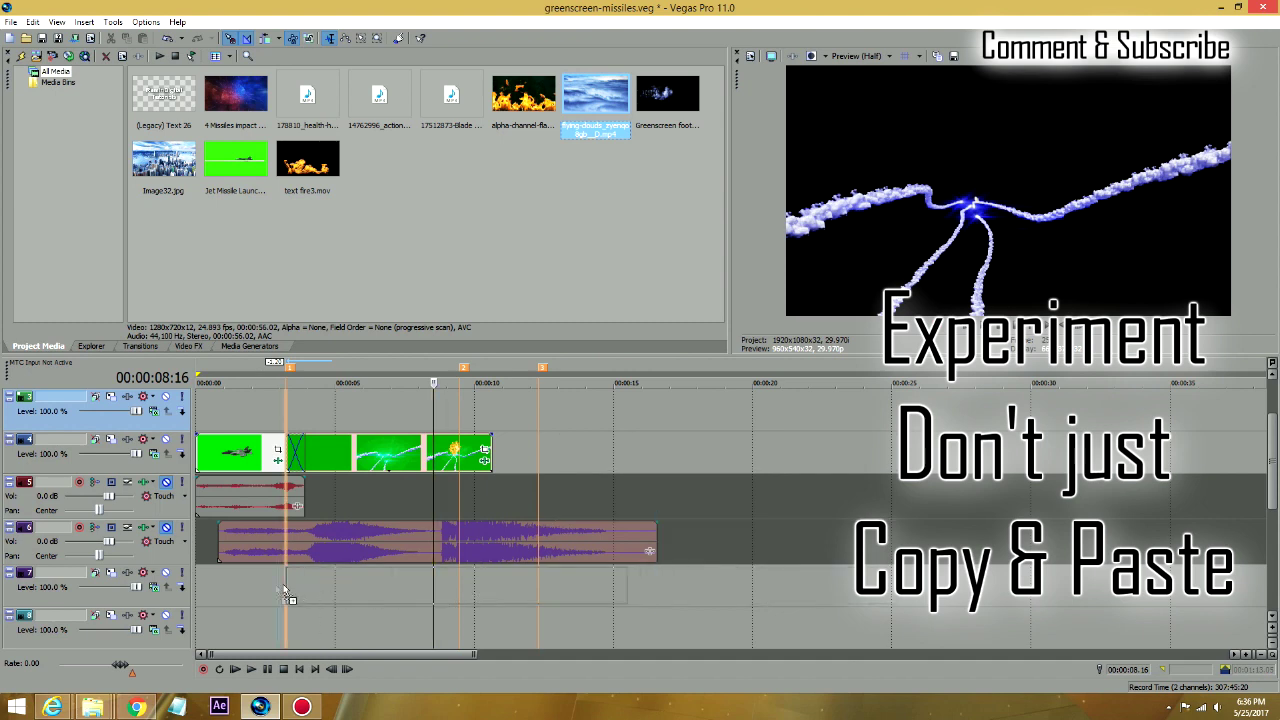
{"action": "left_click_drag", "start_coordinate": [170, 592], "coordinate": [172, 592]}
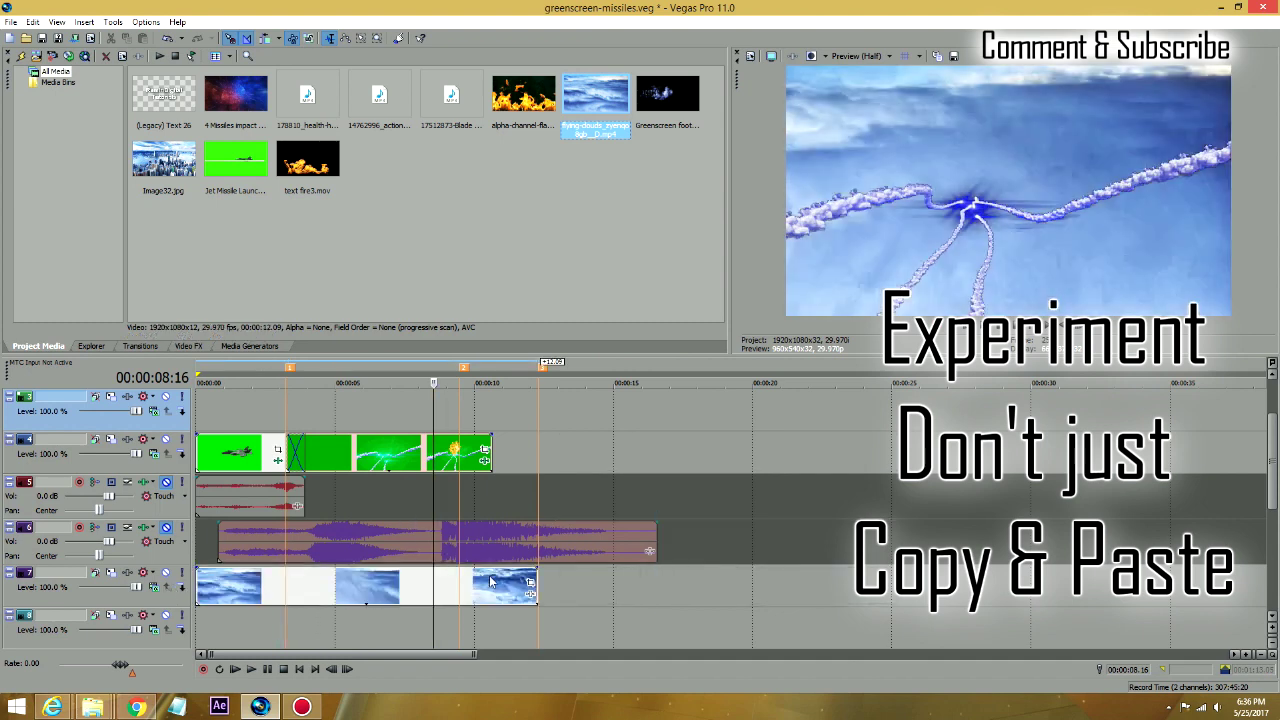
{"action": "left_click_drag", "start_coordinate": [531, 580], "coordinate": [299, 588]}
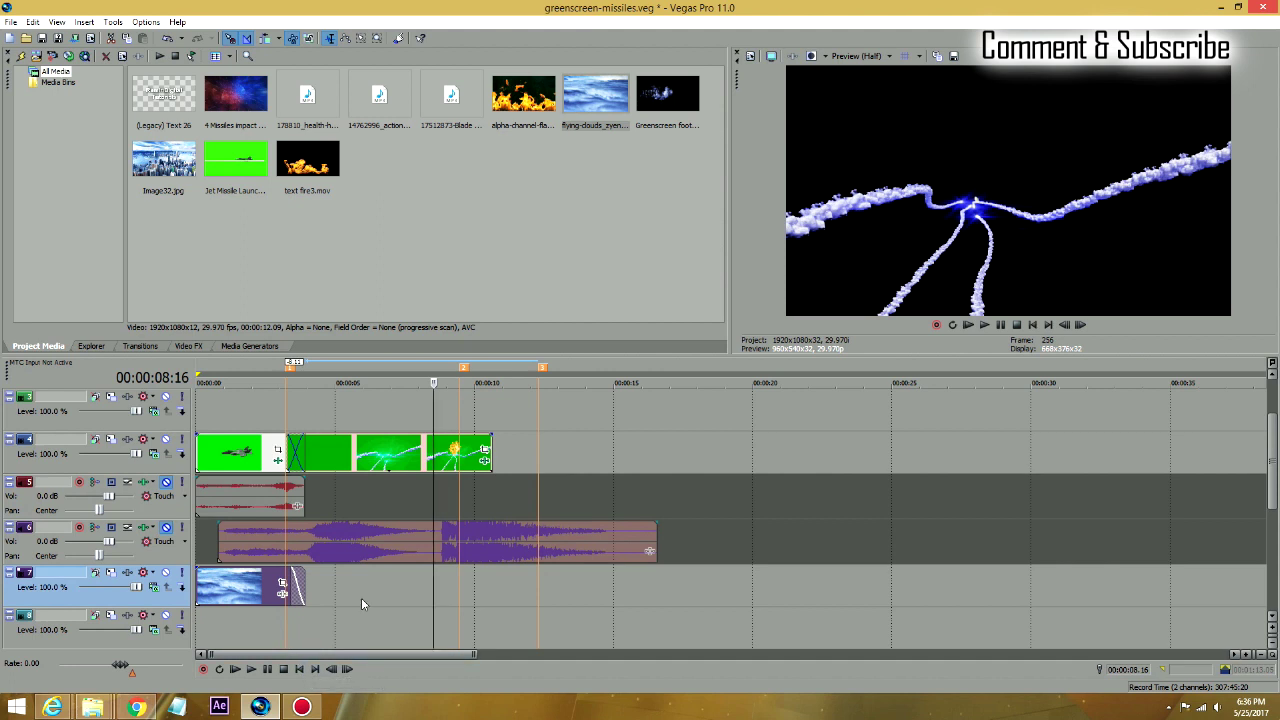
Toggle track 7's mute to compare, then preview the opening with the clouds background
{"action": "left_click", "coordinate": [299, 669]}
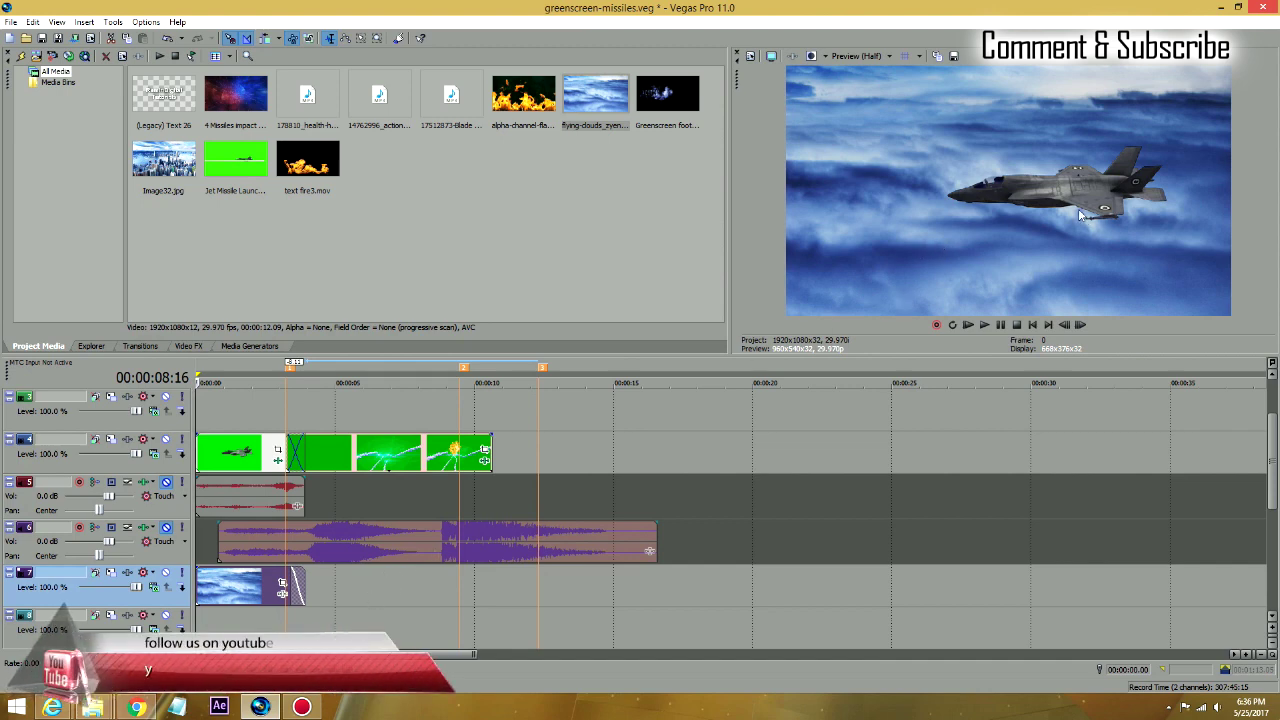
{"action": "left_click", "coordinate": [166, 572]}
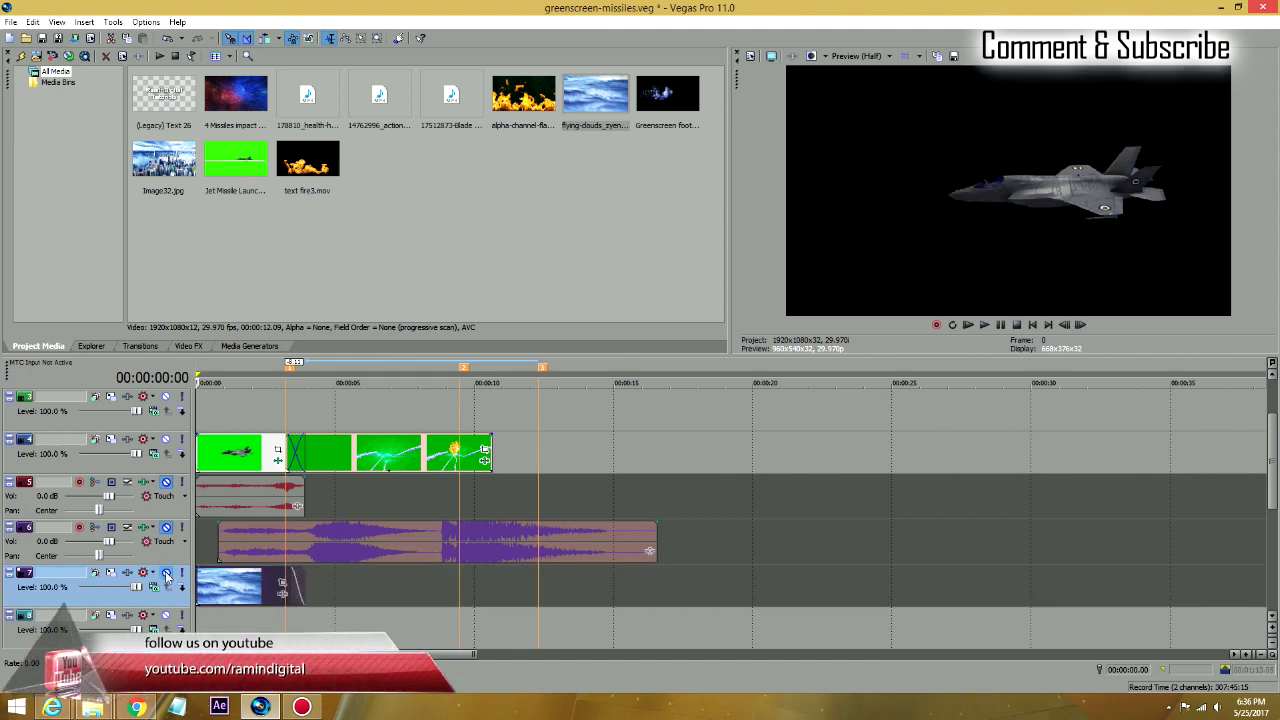
{"action": "left_click", "coordinate": [166, 572]}
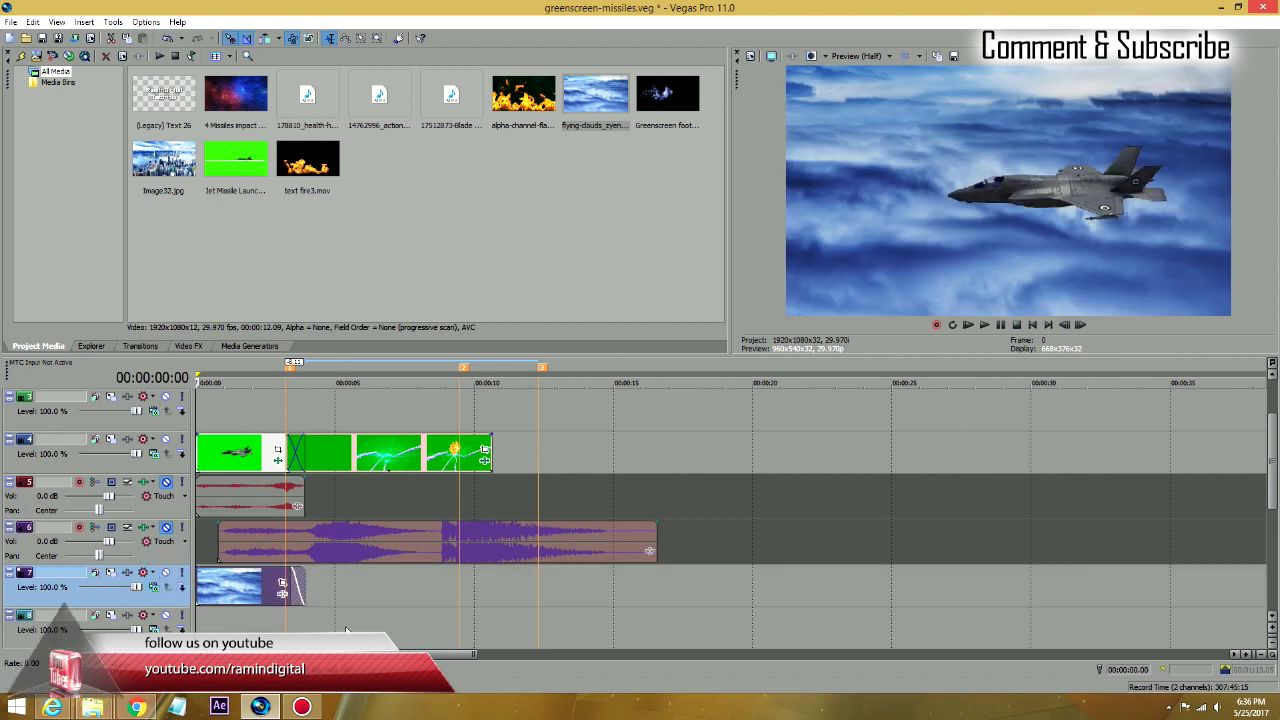
{"action": "key", "text": "space"}
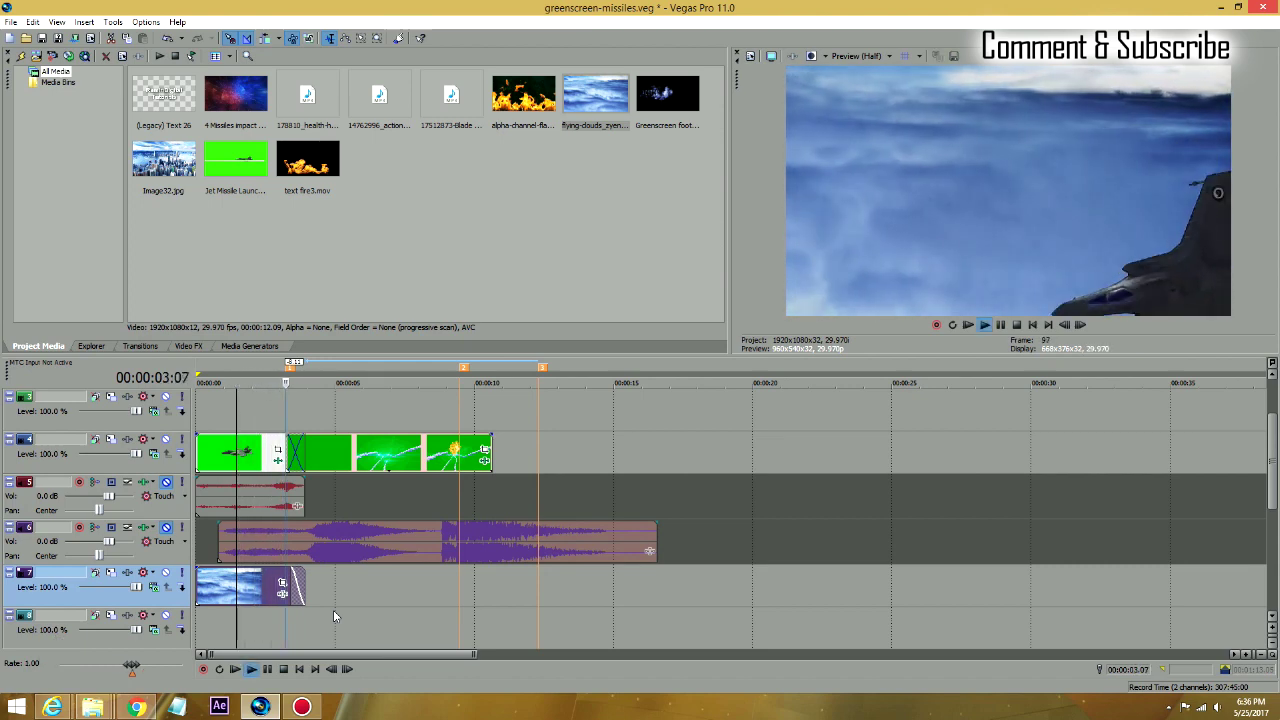
{"action": "key", "text": "Return"}
{"action": "key", "text": "space"}
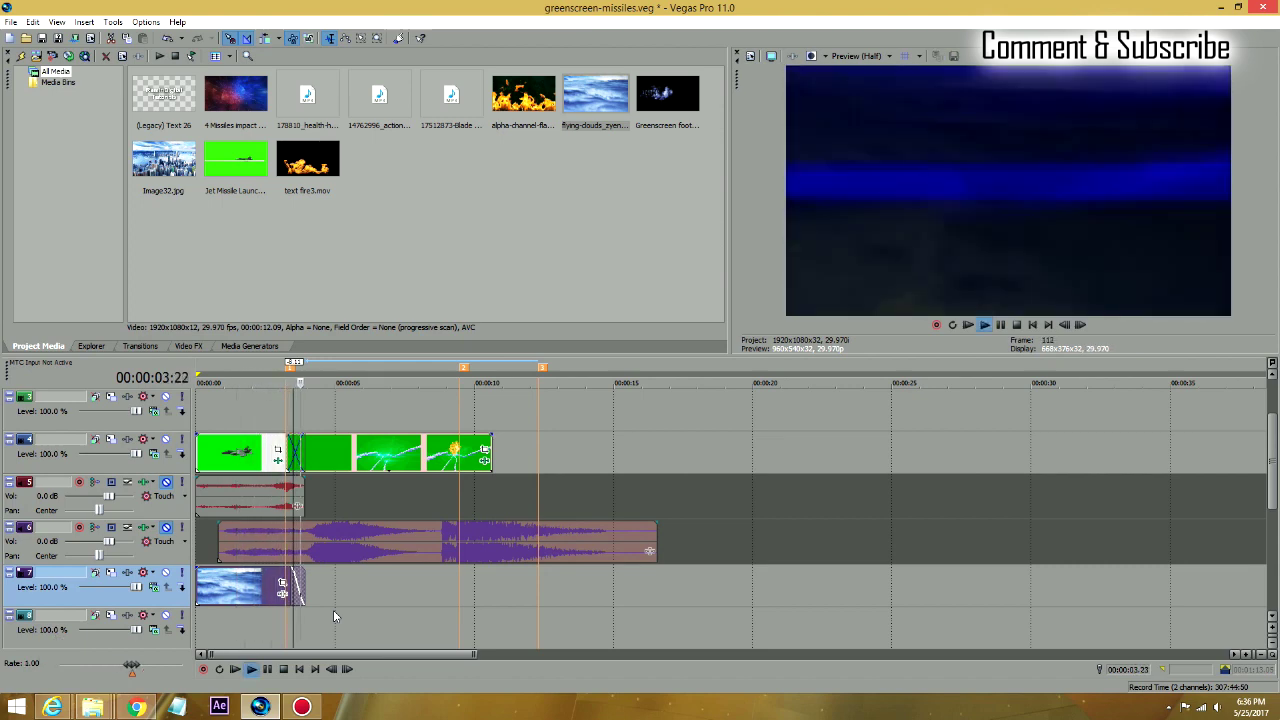
{"action": "key", "text": "Return"}
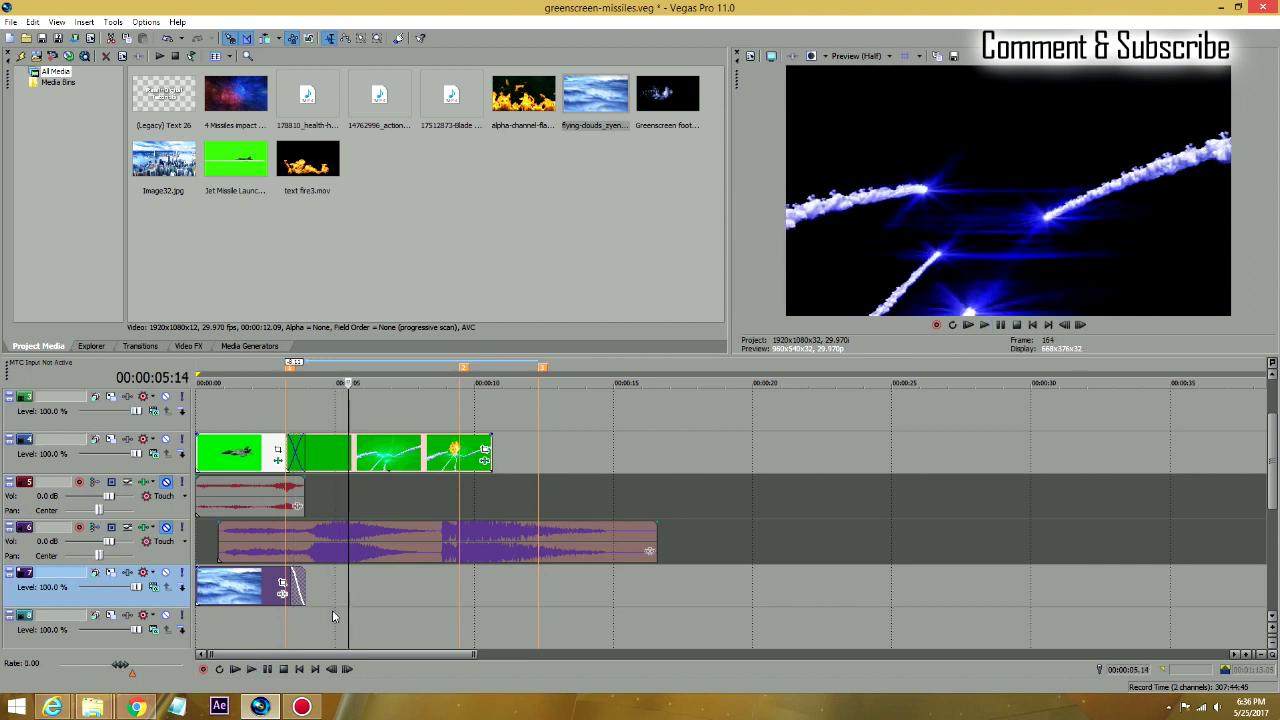
{"action": "key", "text": "space"}
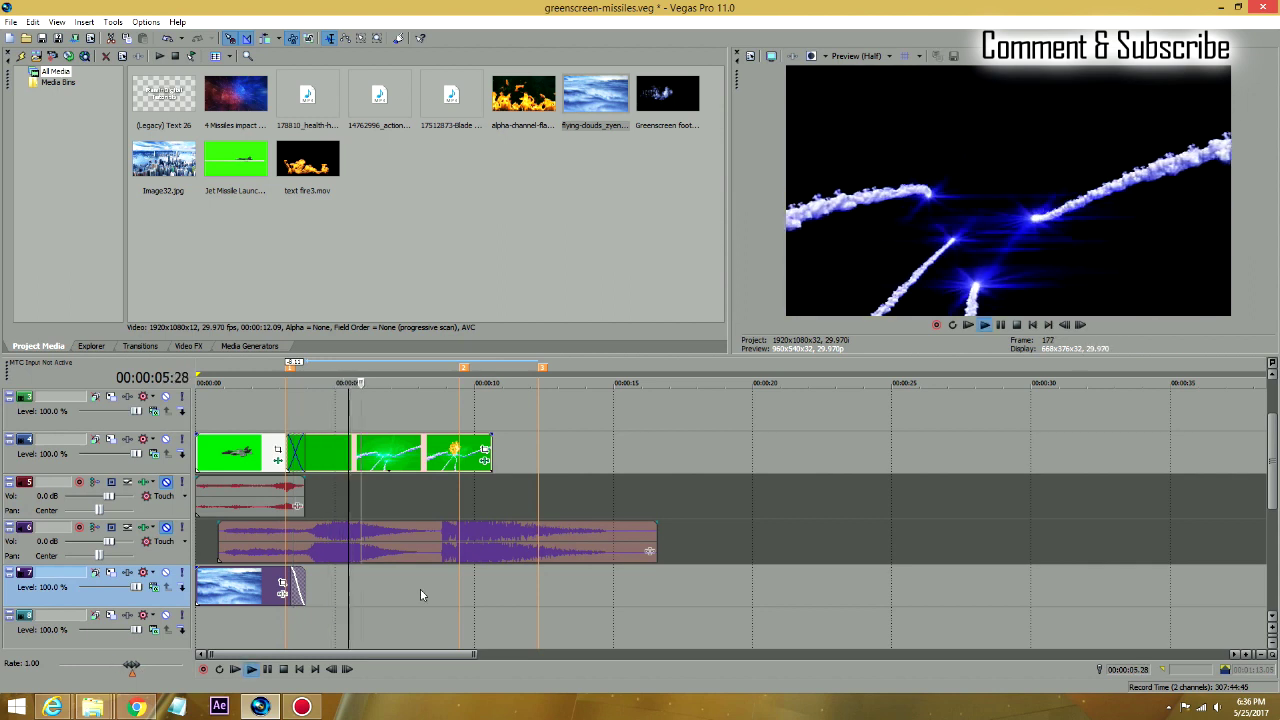
{"action": "key", "text": "Return"}
{"action": "left_click", "coordinate": [299, 669]}
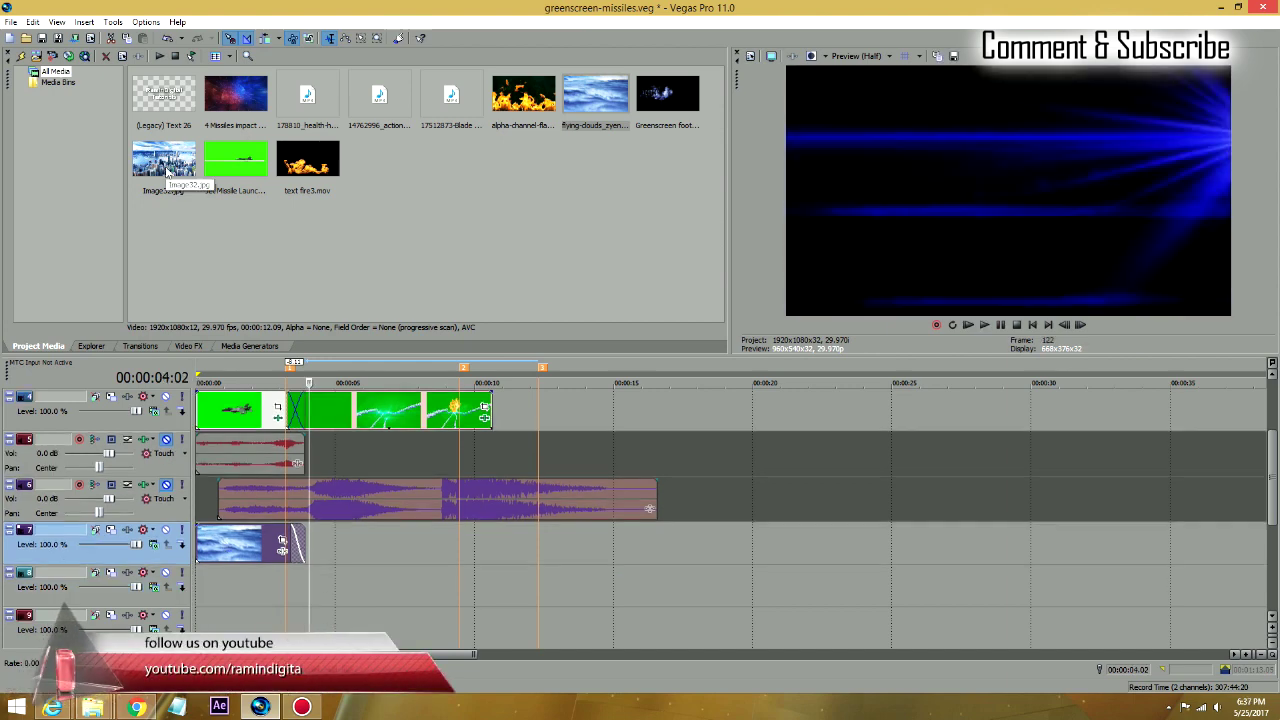
Put Image32.jpg on track 8 where the clouds end and lengthen it through the strike
{"action": "left_click_drag", "start_coordinate": [168, 172], "coordinate": [660, 586]}
{"action": "left_click", "coordinate": [722, 590]}
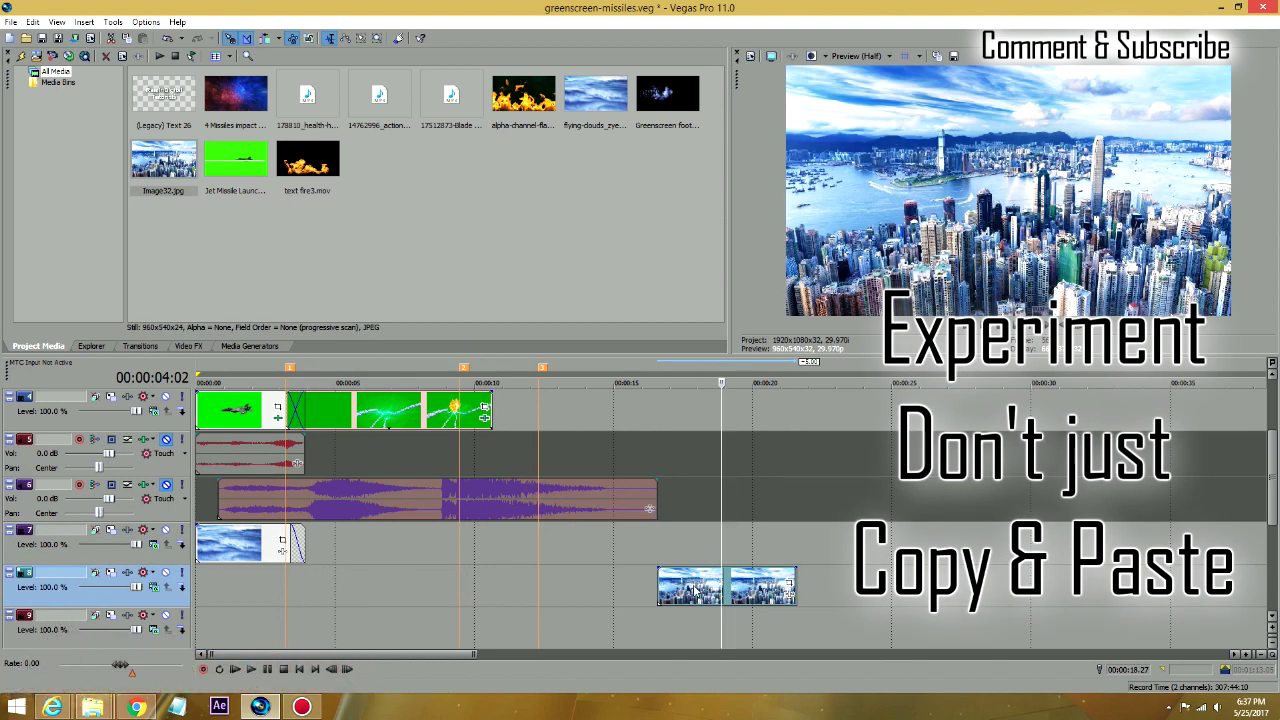
{"action": "left_click_drag", "start_coordinate": [693, 590], "coordinate": [325, 597]}
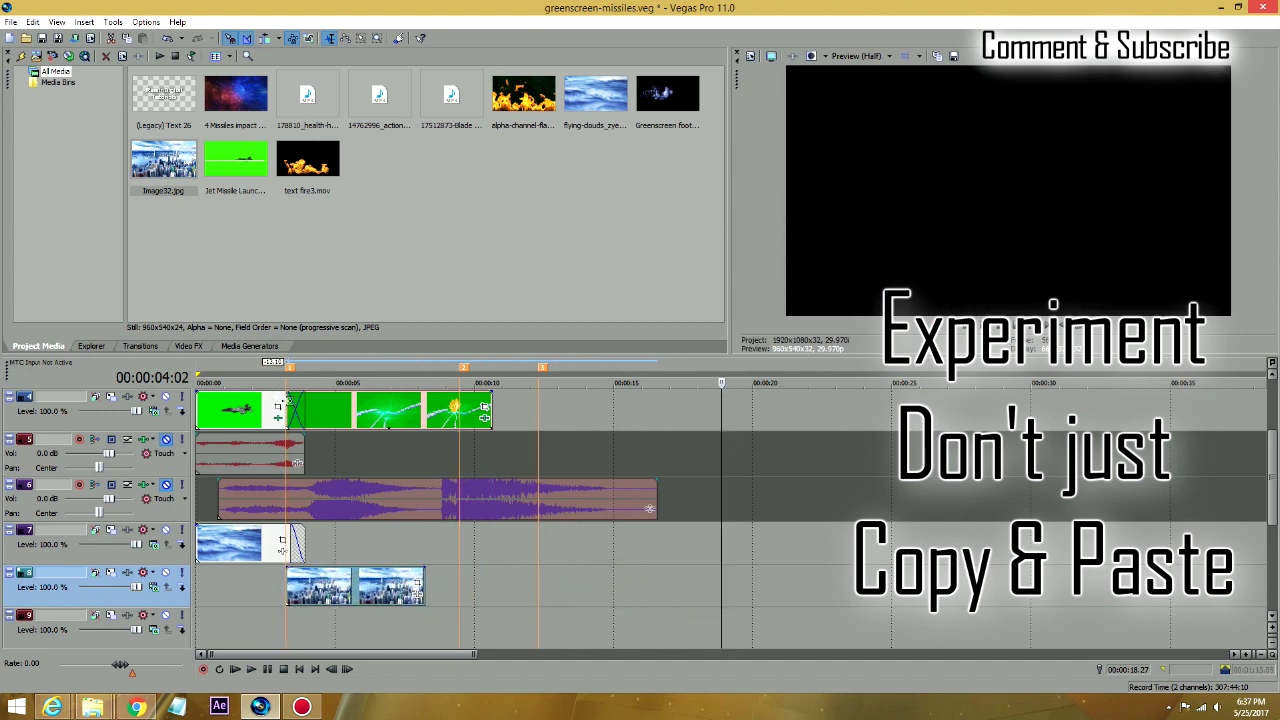
{"action": "left_click", "coordinate": [262, 407]}
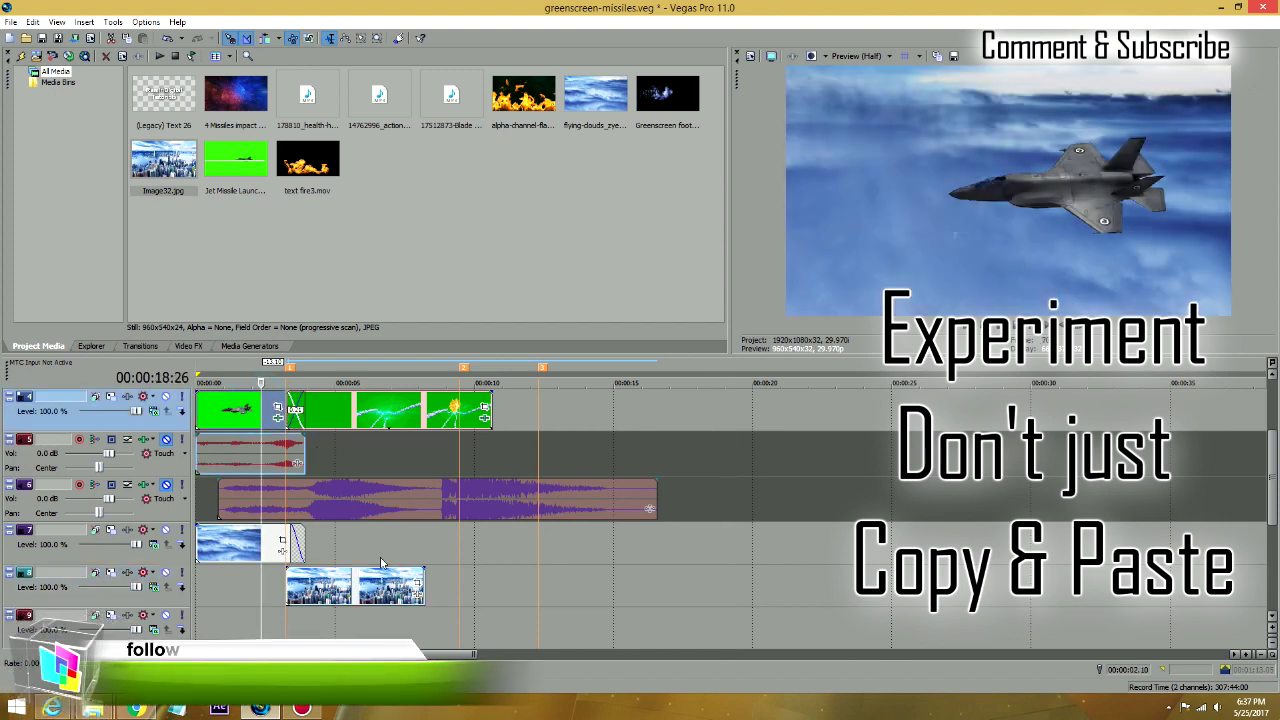
{"action": "left_click_drag", "start_coordinate": [422, 578], "coordinate": [500, 578]}
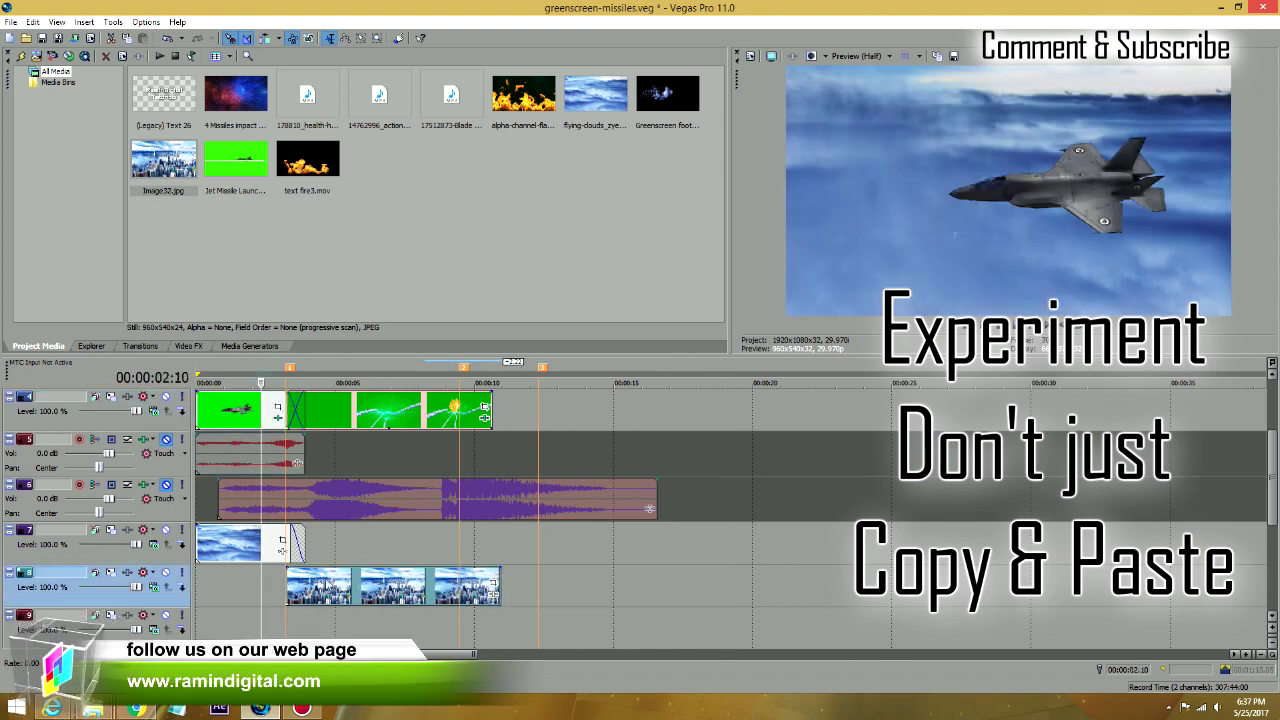
Play the city section up to the explosion
{"action": "key", "text": "space"}
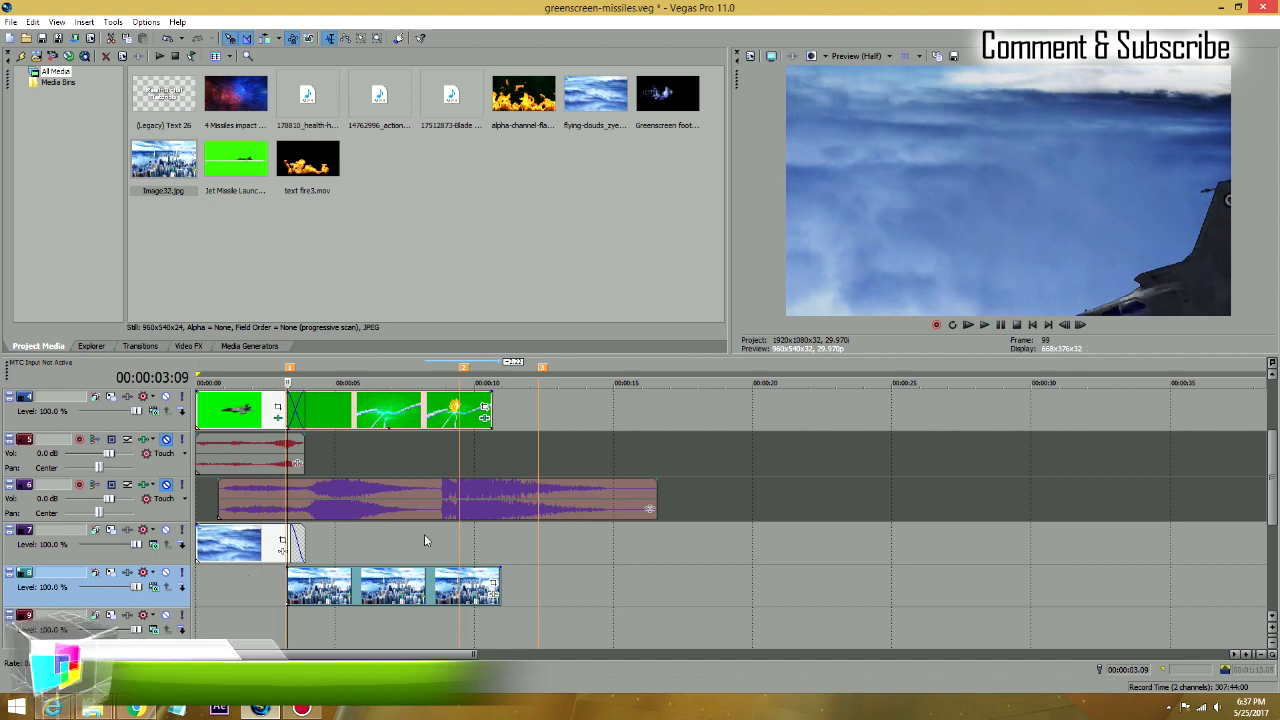
{"action": "key", "text": "space"}
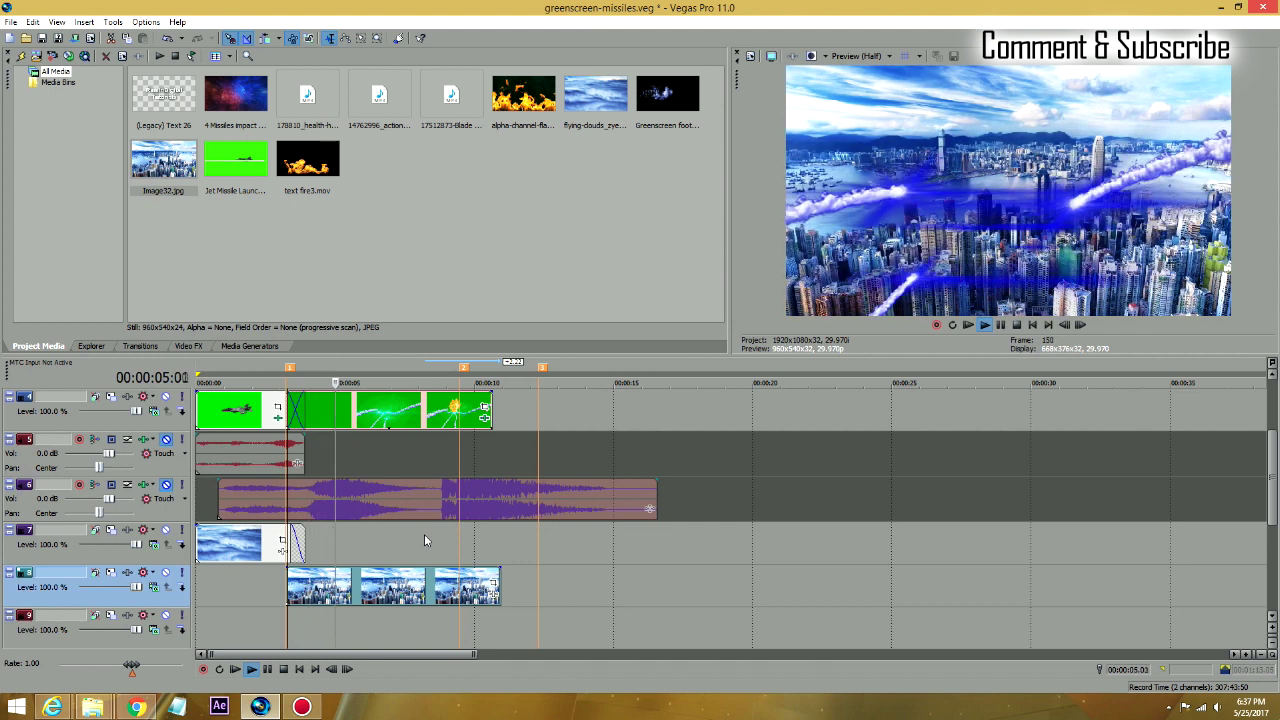
{"action": "key", "text": "Return"}
{"action": "key", "text": "Return"}
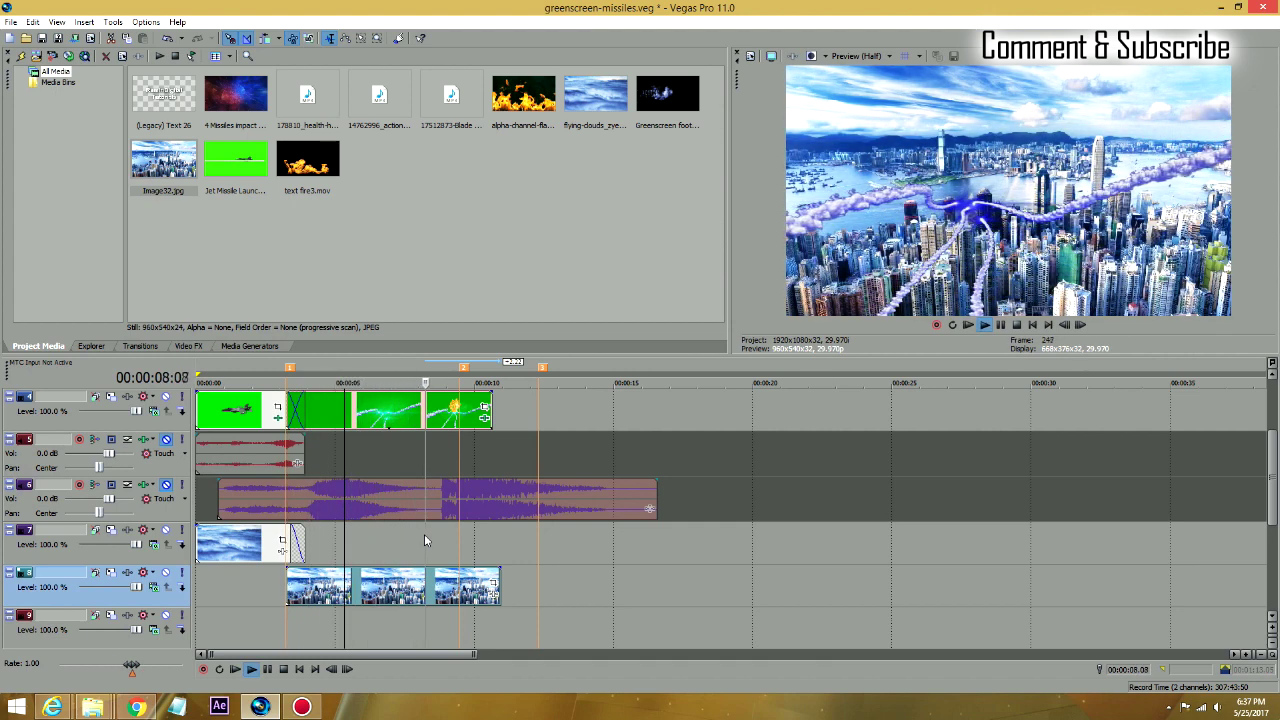
{"action": "key", "text": "Return"}
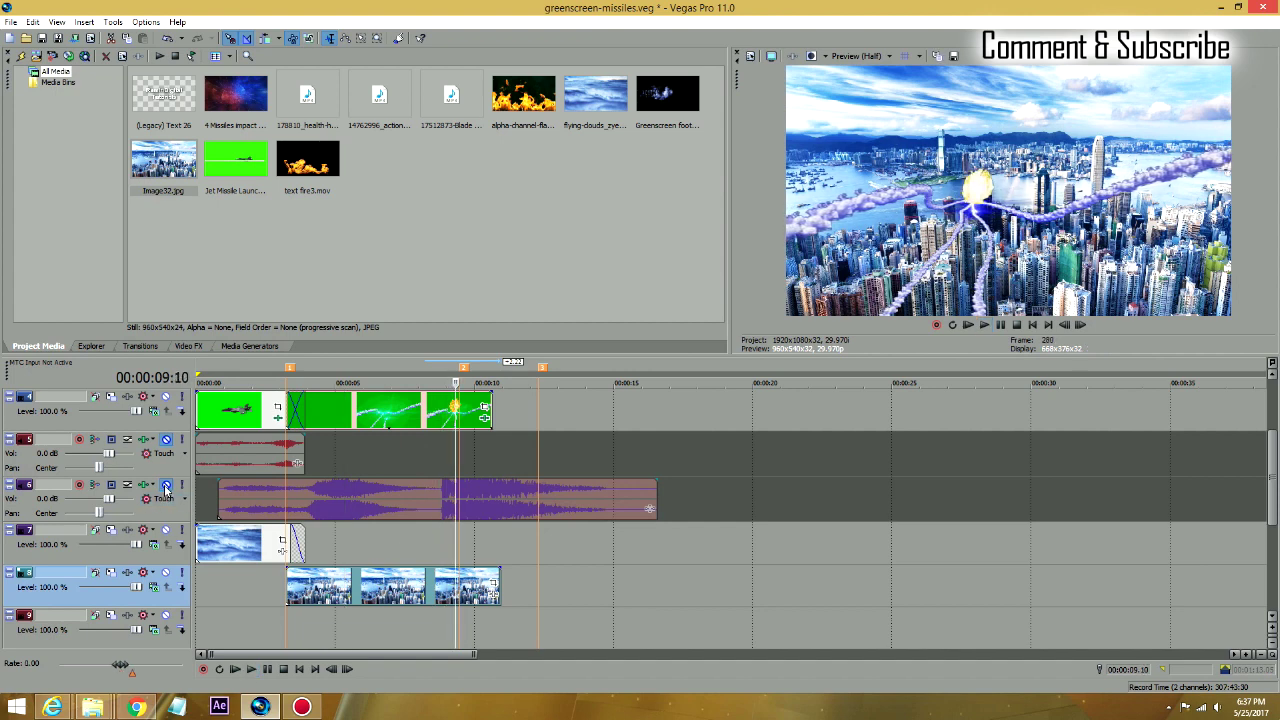
Mute track 6 audio, unmute track 5, and play the city composite from the start
{"action": "left_click", "coordinate": [166, 486]}
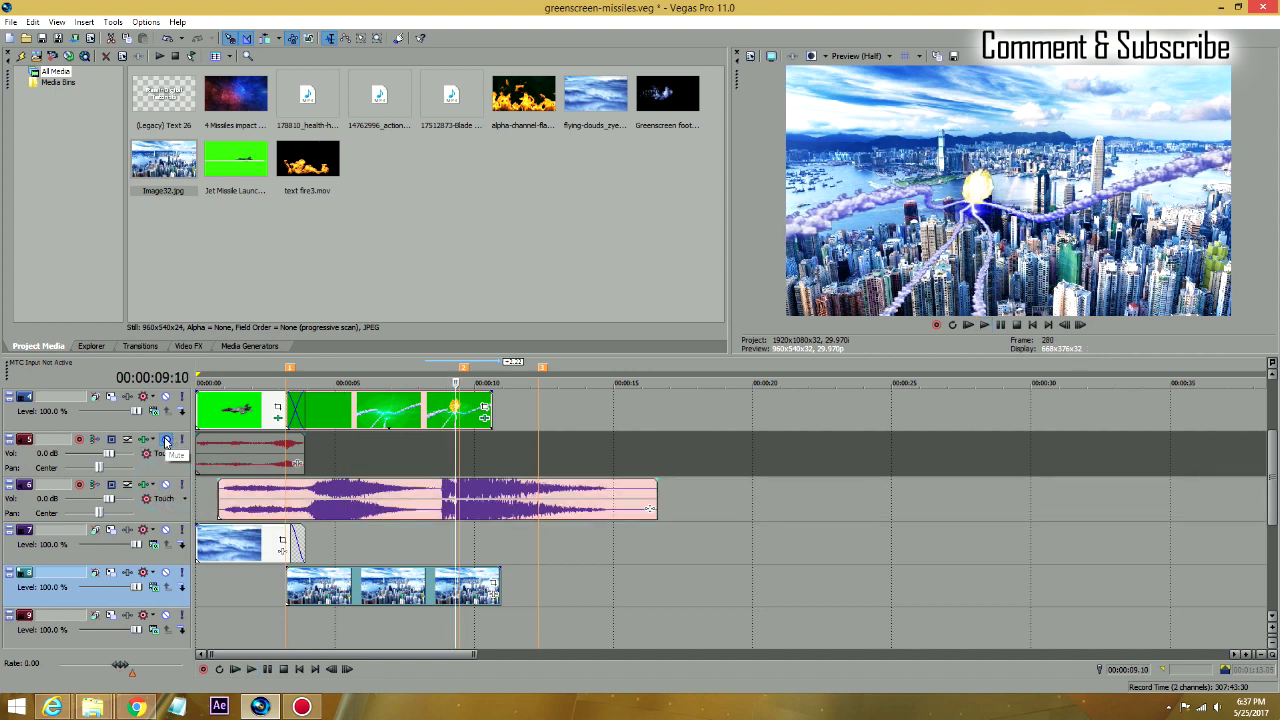
{"action": "left_click", "coordinate": [166, 441]}
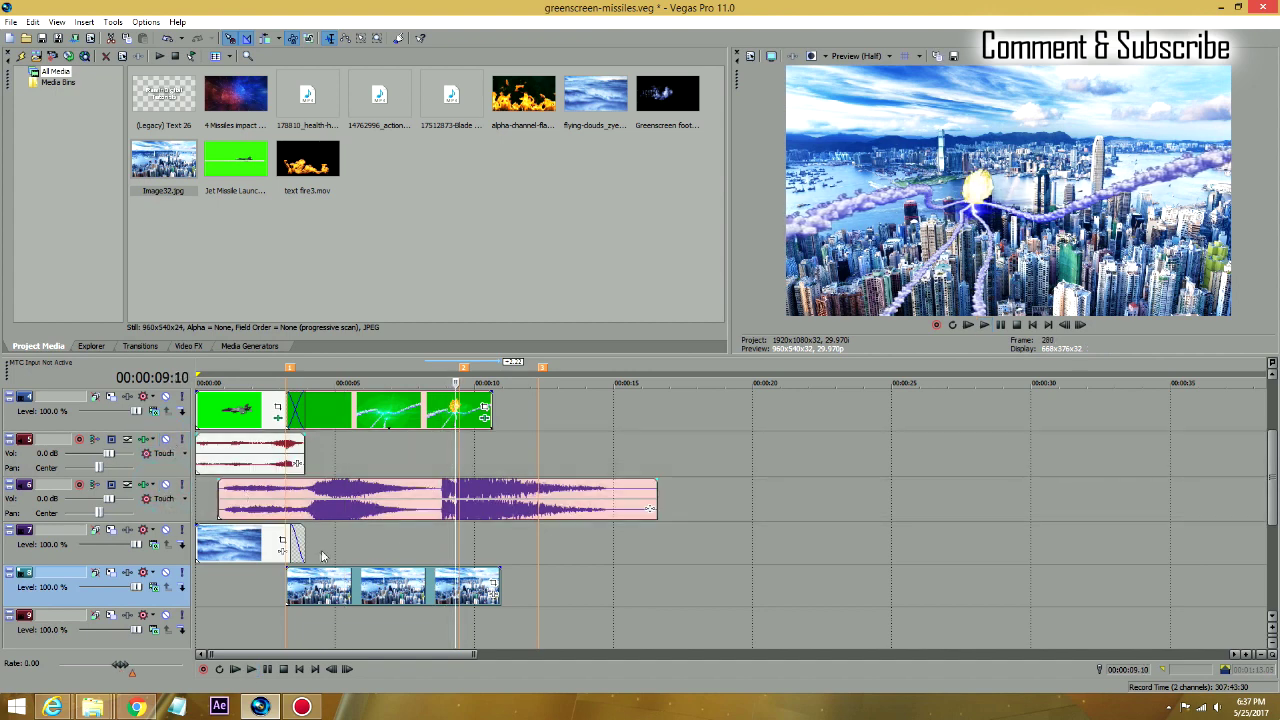
{"action": "left_click", "coordinate": [300, 669]}
{"action": "key", "text": "Return"}
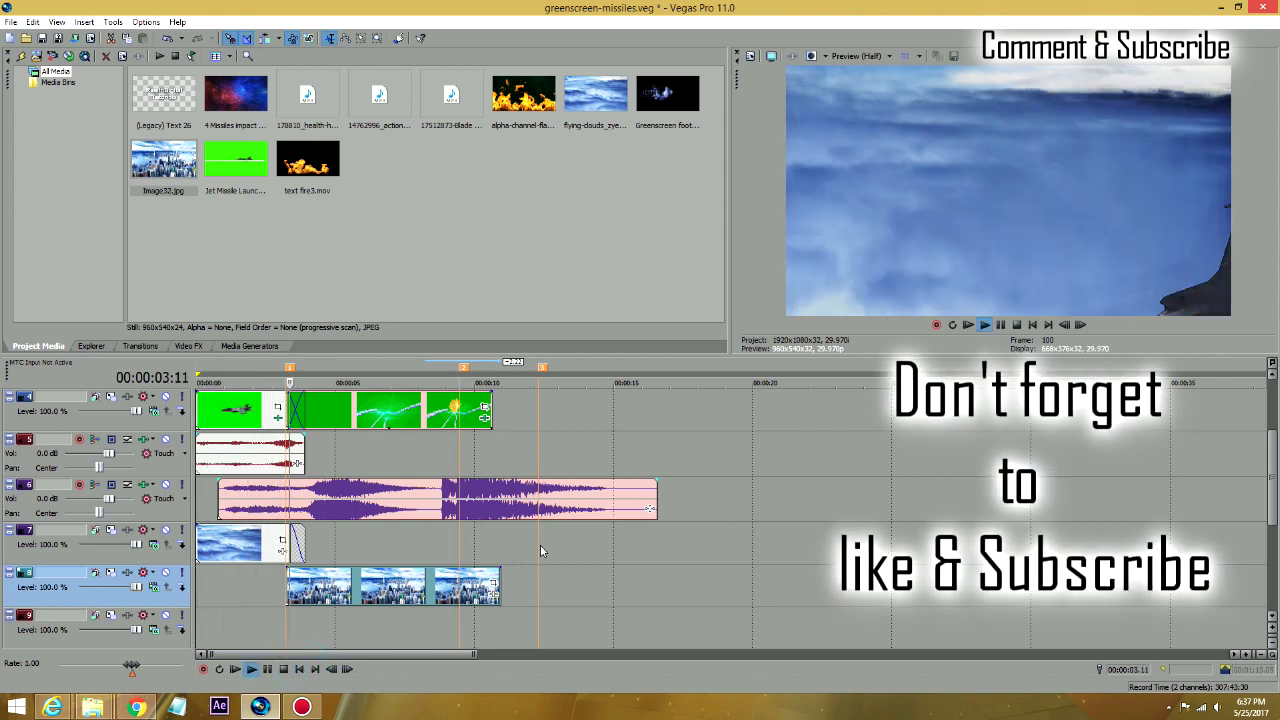
{"action": "key", "text": "Return"}
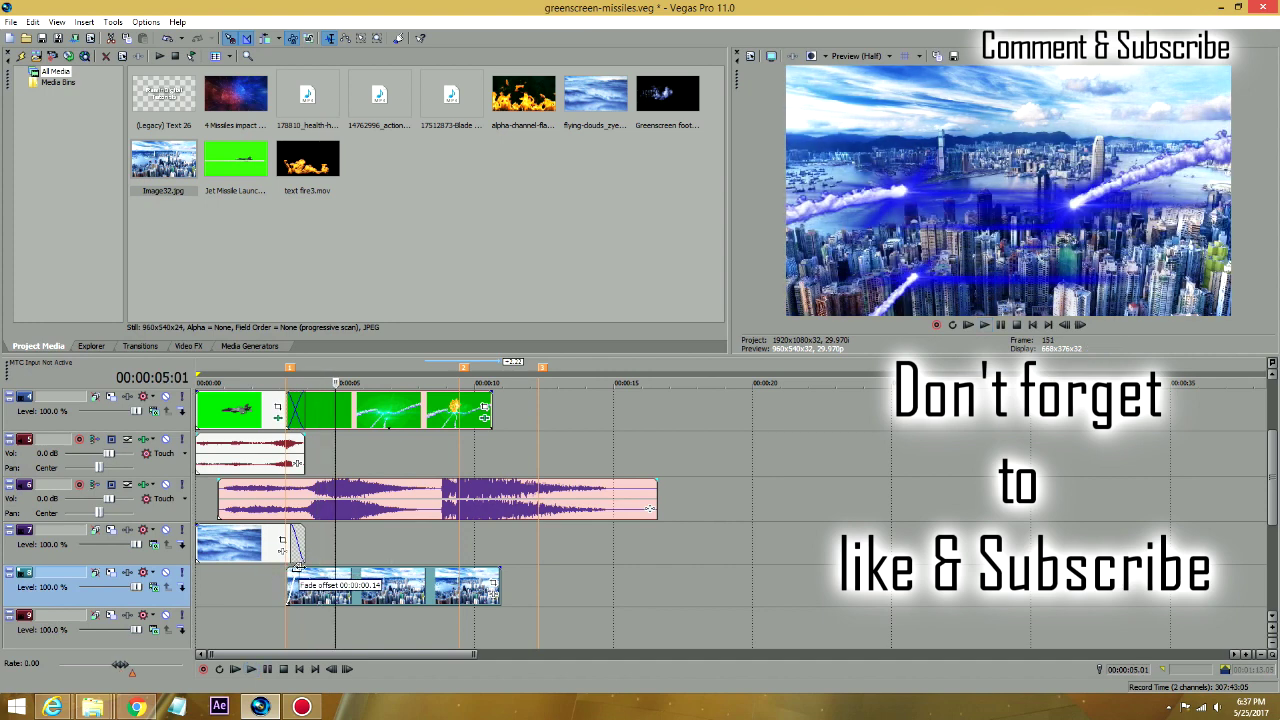
{"action": "key", "text": "ctrl+Home"}
{"action": "key", "text": "Return"}
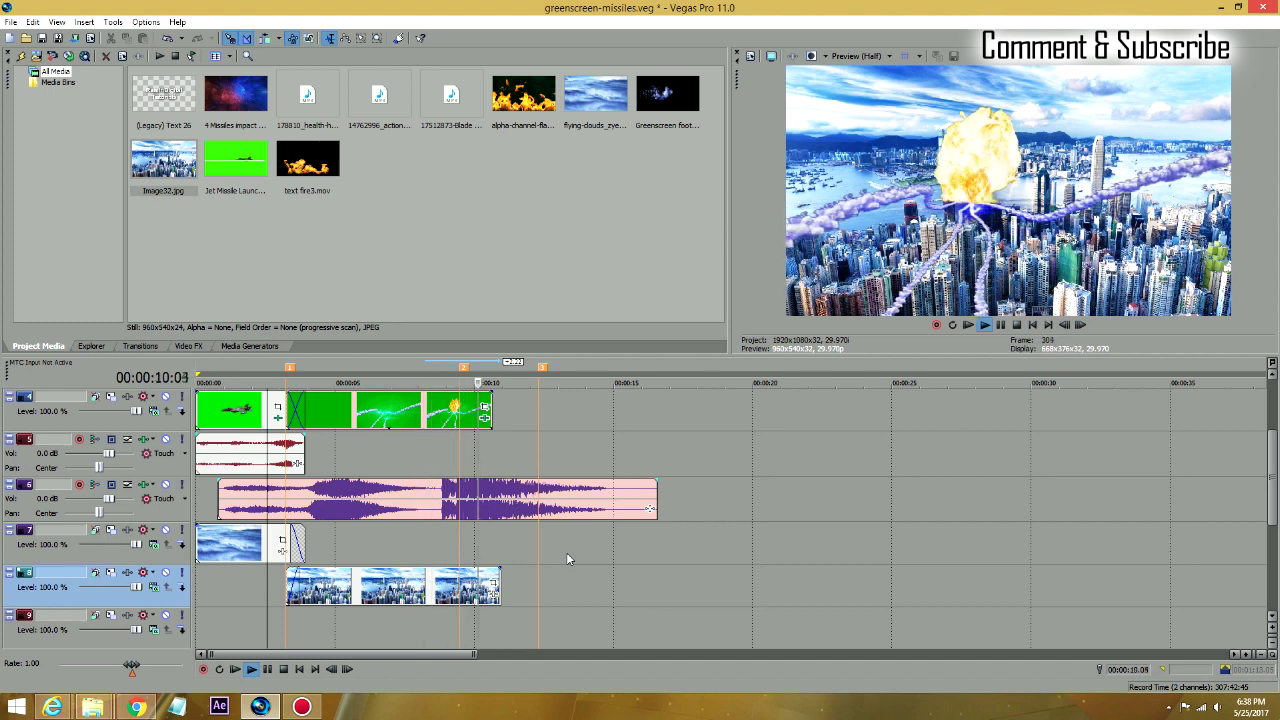
Trim the city photo to end with the missile and explosion clips near 10 seconds
{"action": "left_click", "coordinate": [494, 576]}
{"action": "left_click_drag", "start_coordinate": [501, 573], "coordinate": [510, 569]}
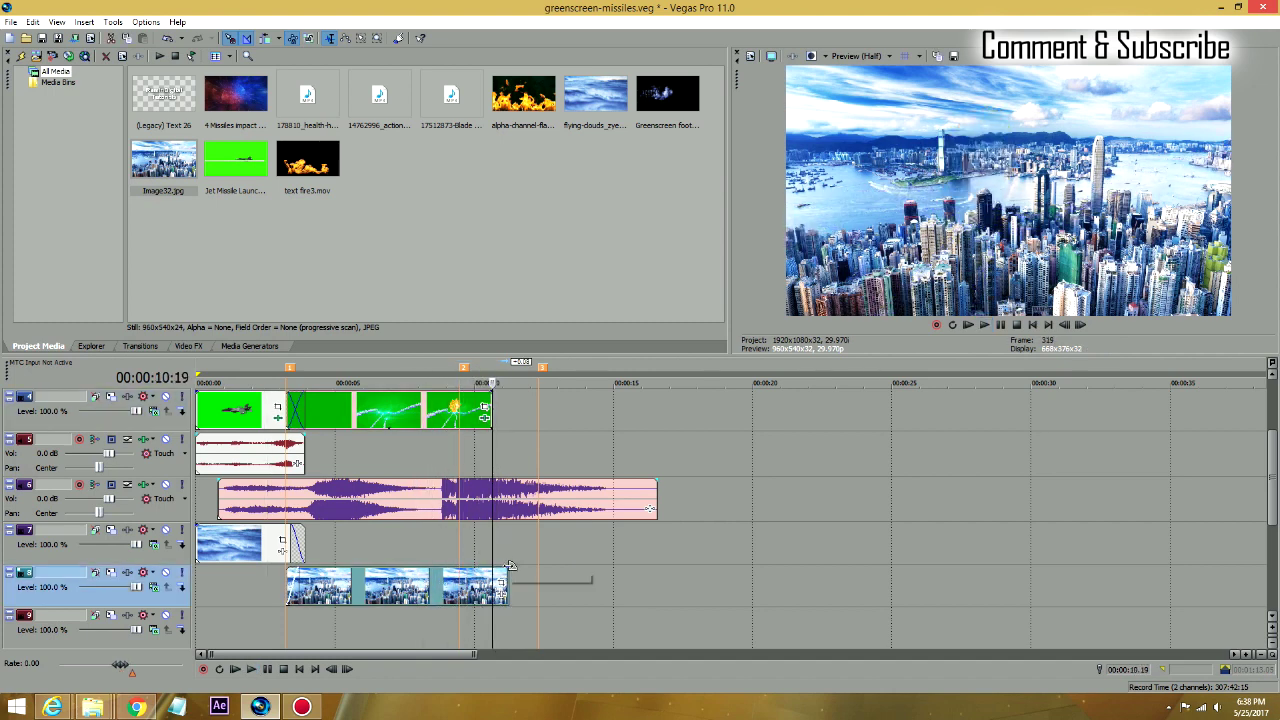
{"action": "key", "text": "space"}
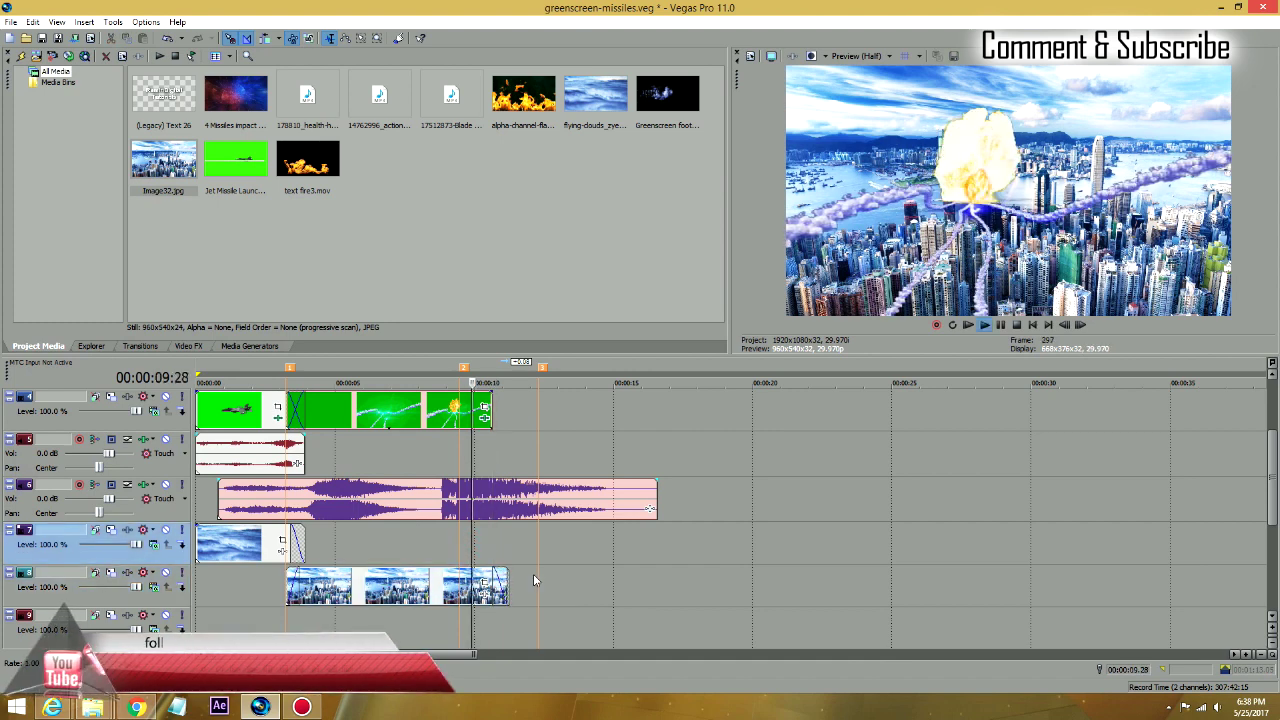
{"action": "key", "text": "space"}
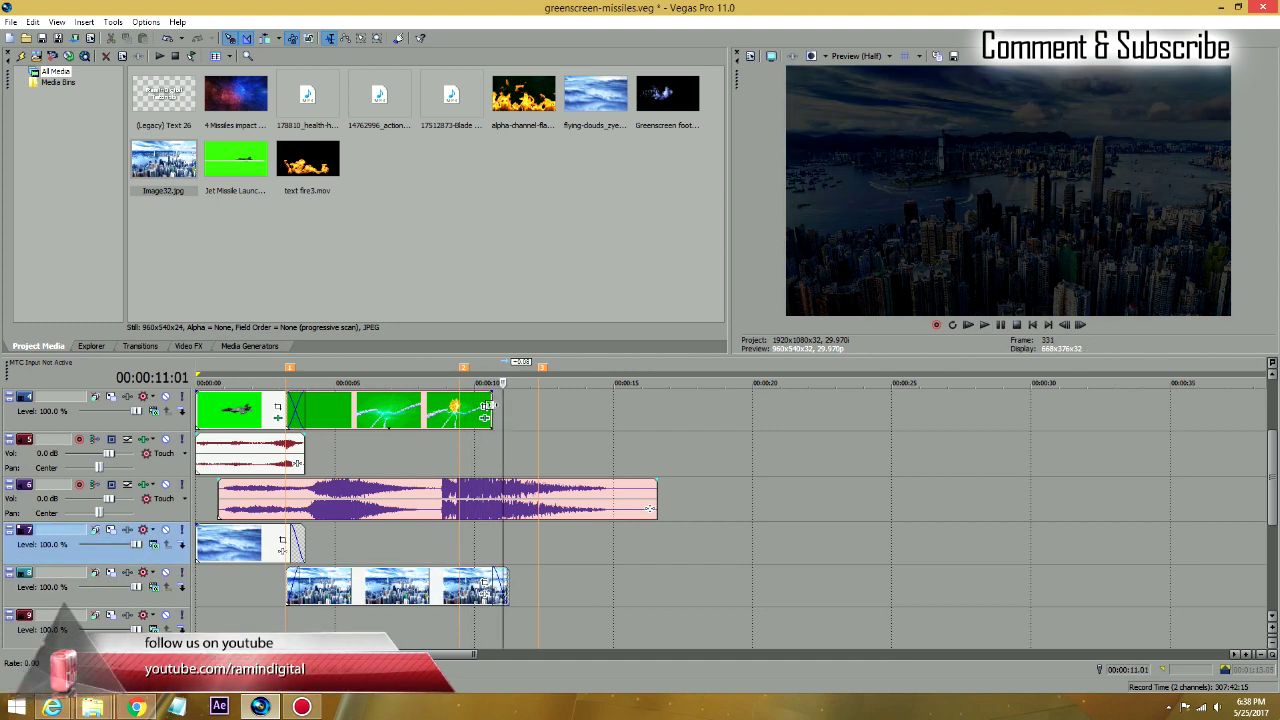
{"action": "left_click_drag", "start_coordinate": [505, 572], "coordinate": [491, 576]}
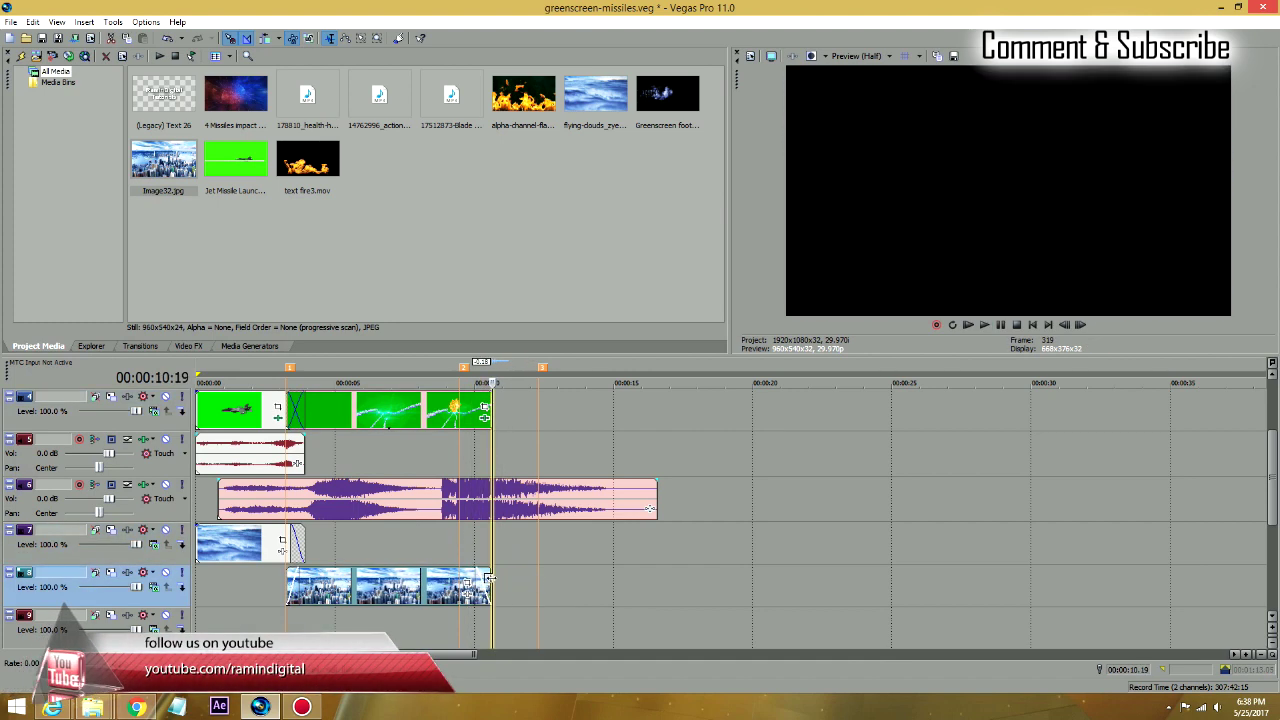
{"action": "left_click", "coordinate": [466, 548]}
{"action": "key", "text": "space"}
{"action": "key", "text": "space"}
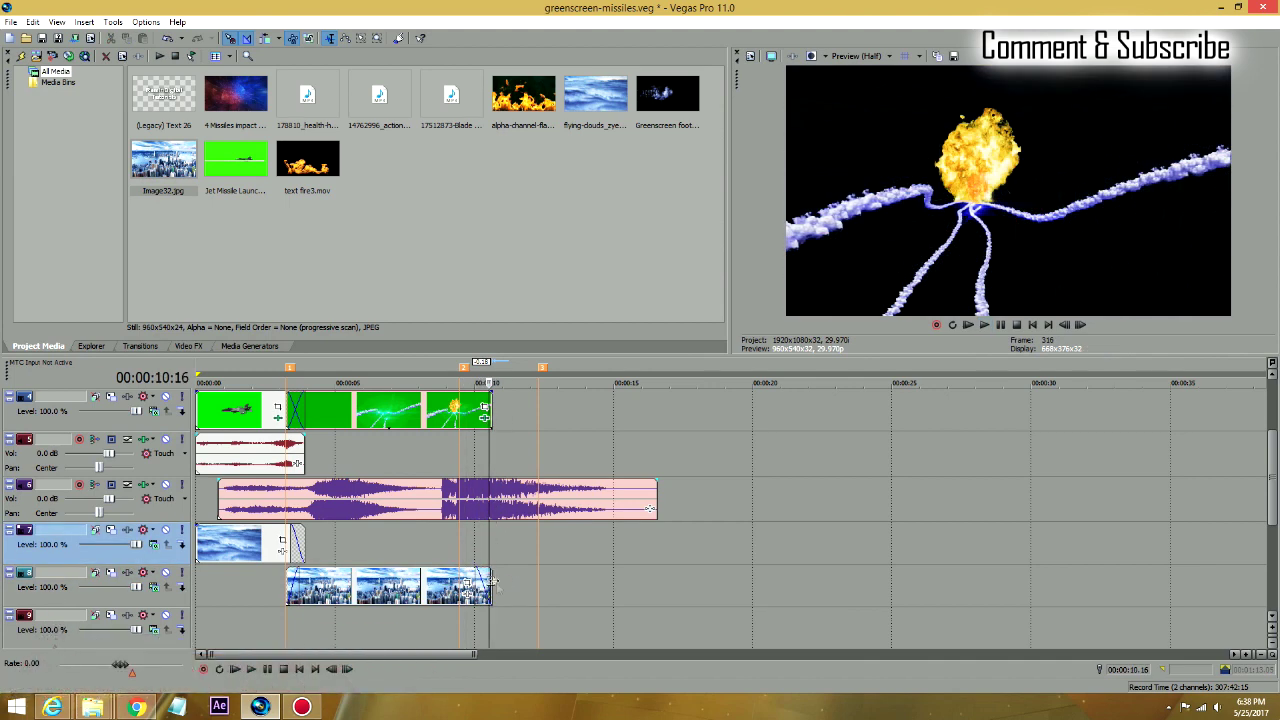
Replay from about five seconds and un-solo track 8 so missiles show over the city
{"action": "left_click", "coordinate": [396, 584]}
{"action": "left_click", "coordinate": [337, 619]}
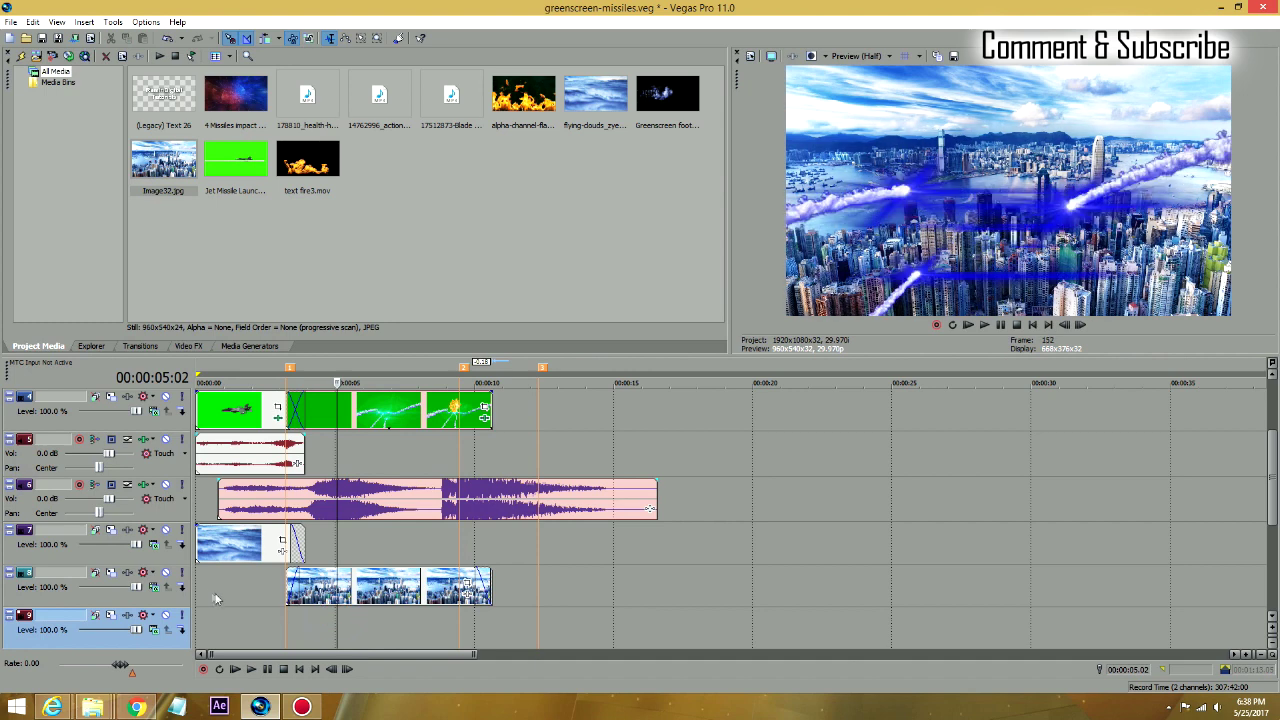
{"action": "key", "text": "space"}
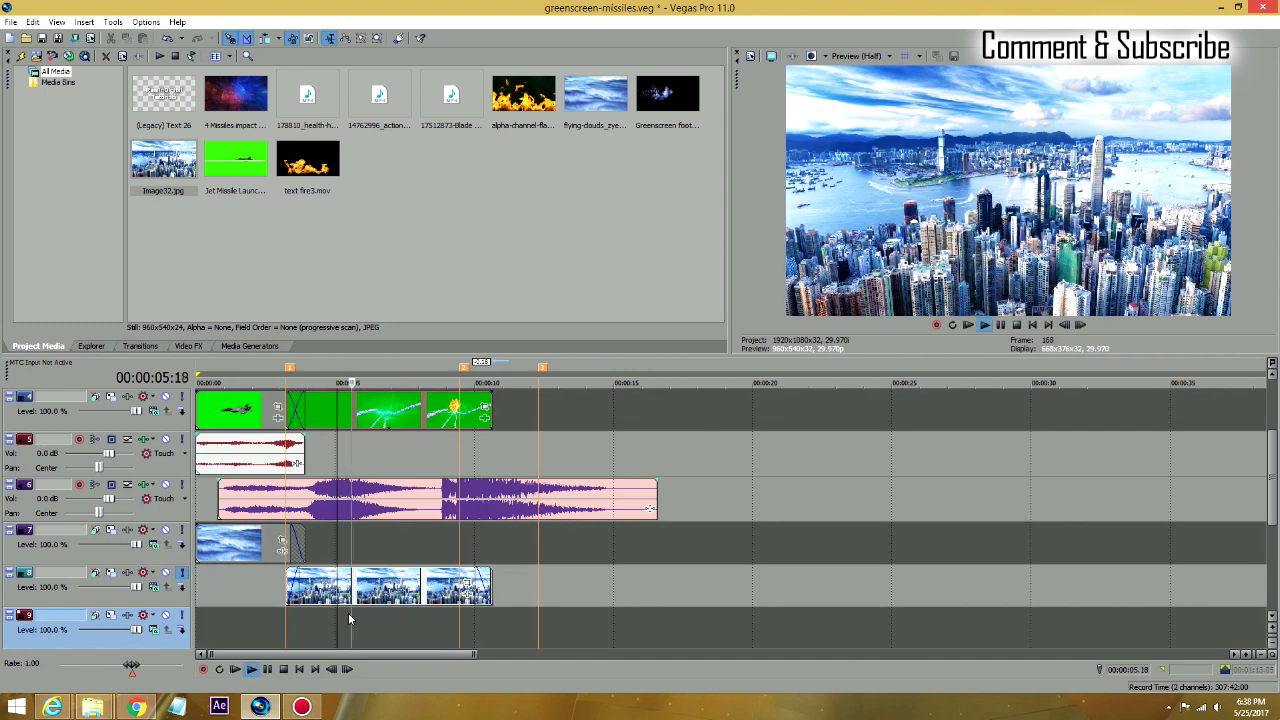
{"action": "key", "text": "Return"}
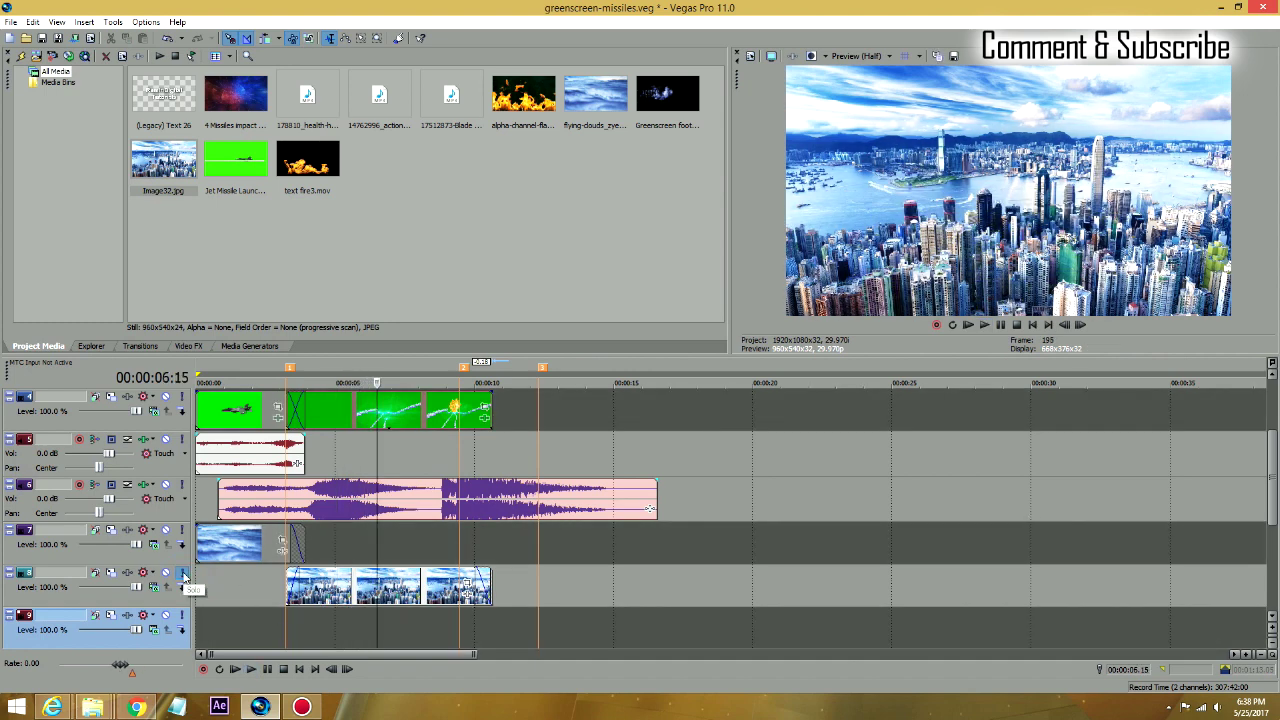
{"action": "left_click", "coordinate": [183, 575]}
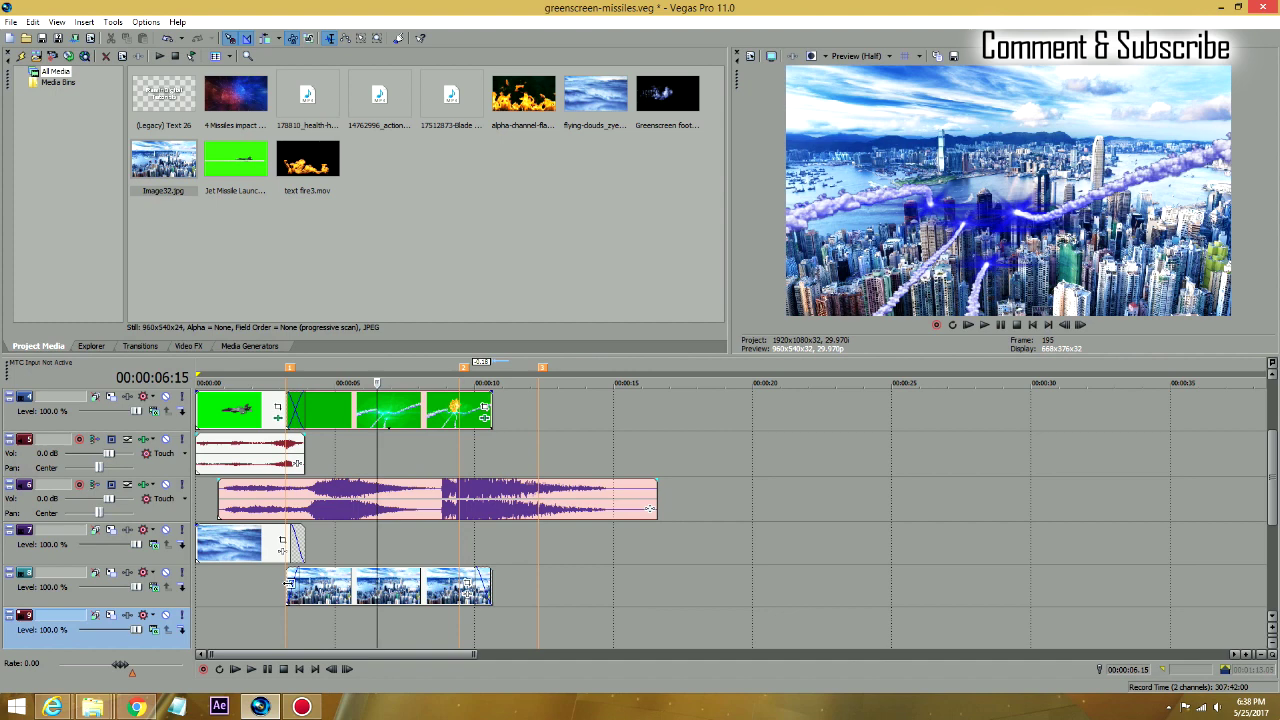
{"action": "left_click", "coordinate": [288, 581]}
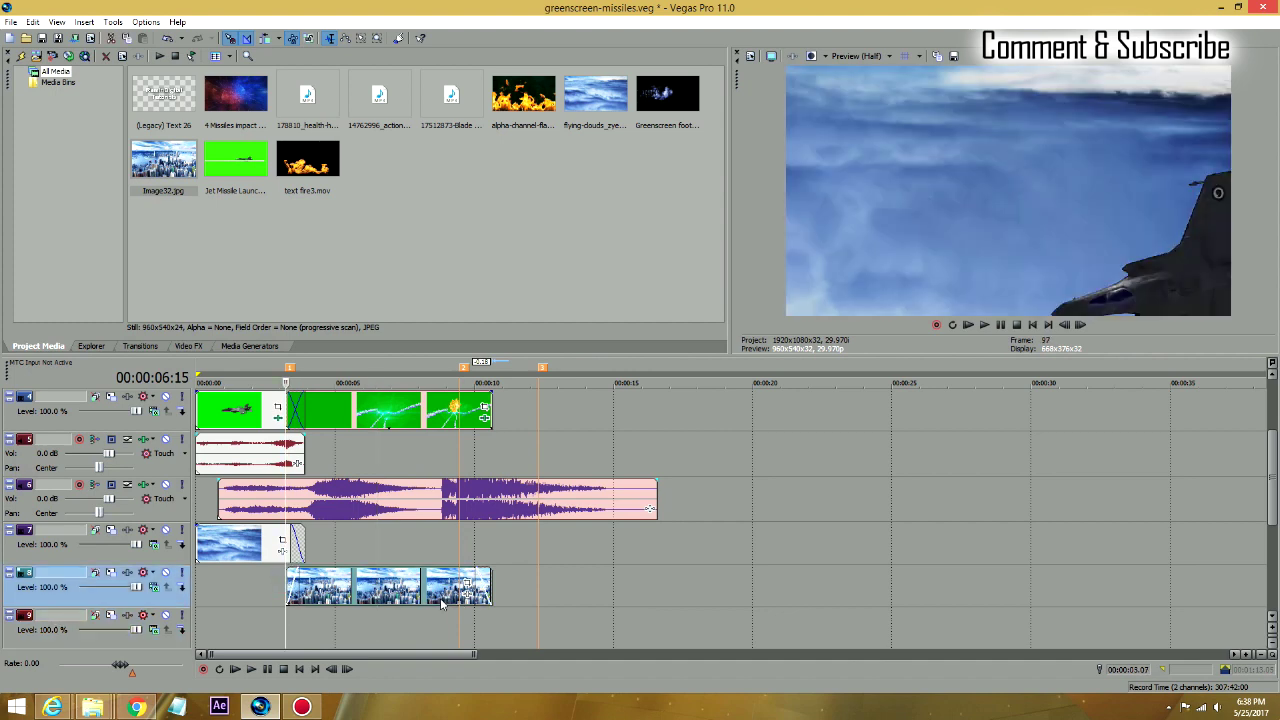
Crop the city photo to 720.9 × 405.5 centred at 499.9, 325.0
{"action": "left_click", "coordinate": [467, 584]}
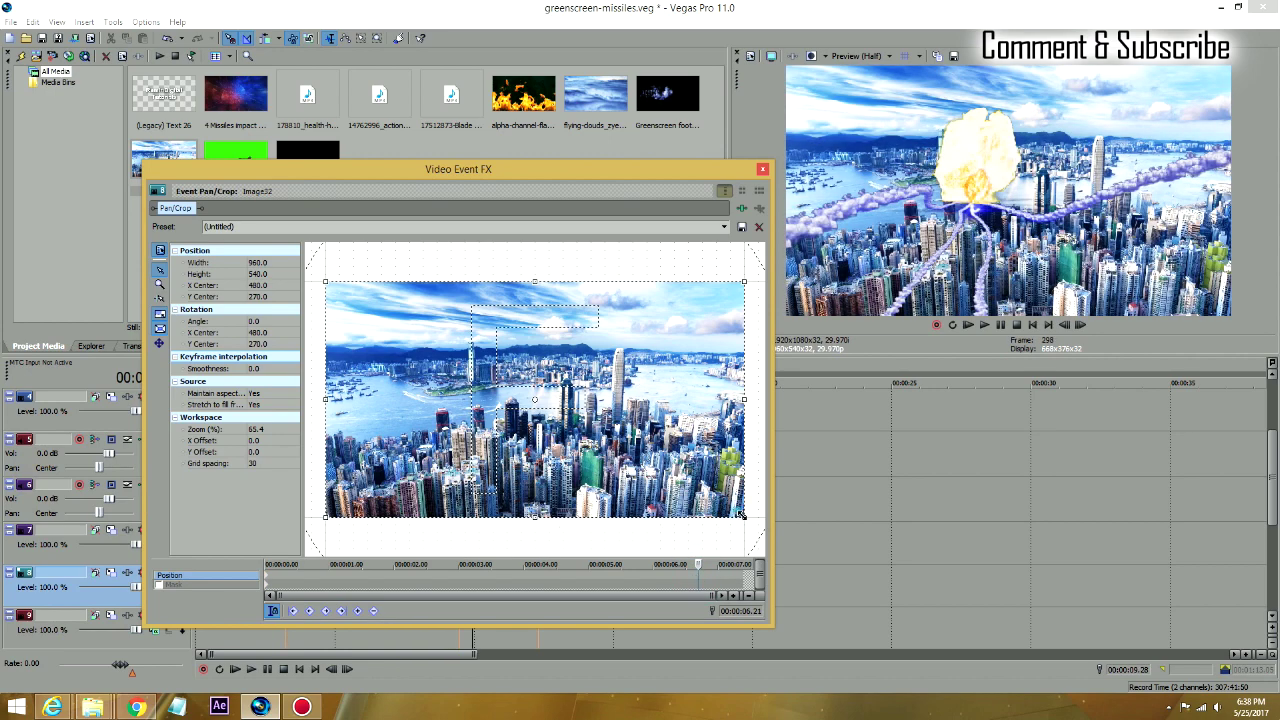
{"action": "left_click_drag", "start_coordinate": [741, 514], "coordinate": [693, 485]}
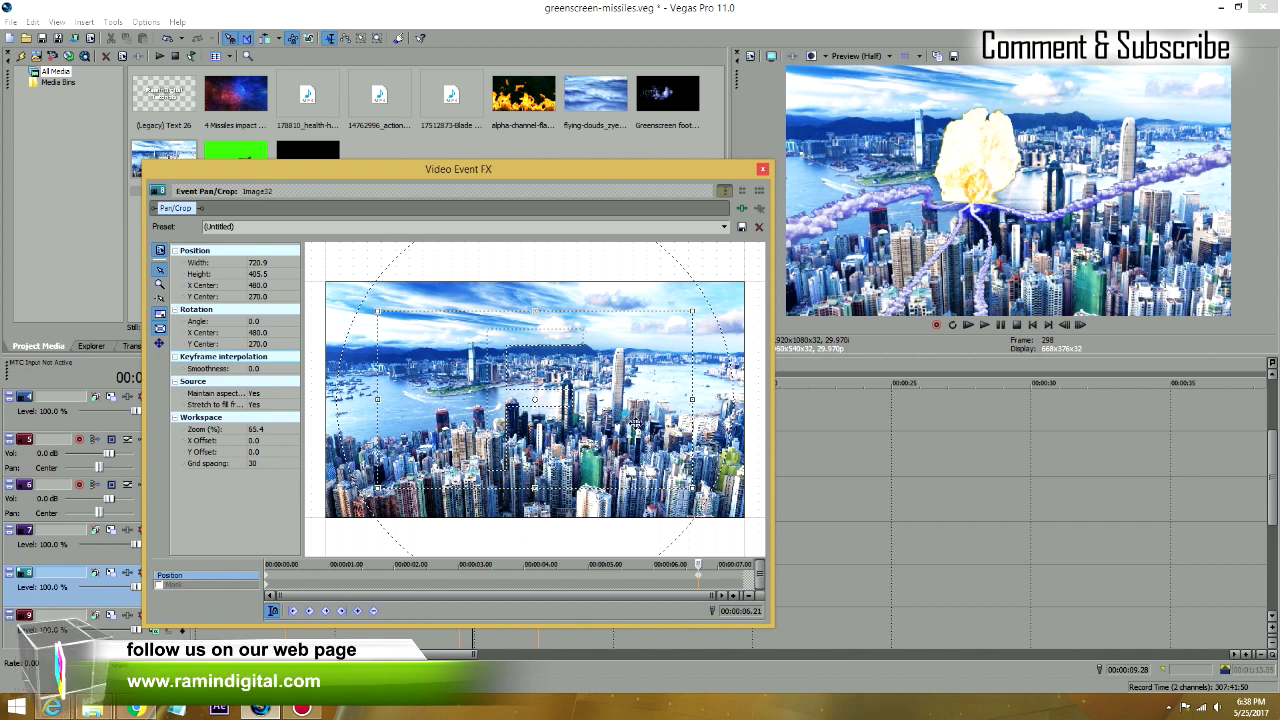
{"action": "left_click_drag", "start_coordinate": [636, 424], "coordinate": [644, 445]}
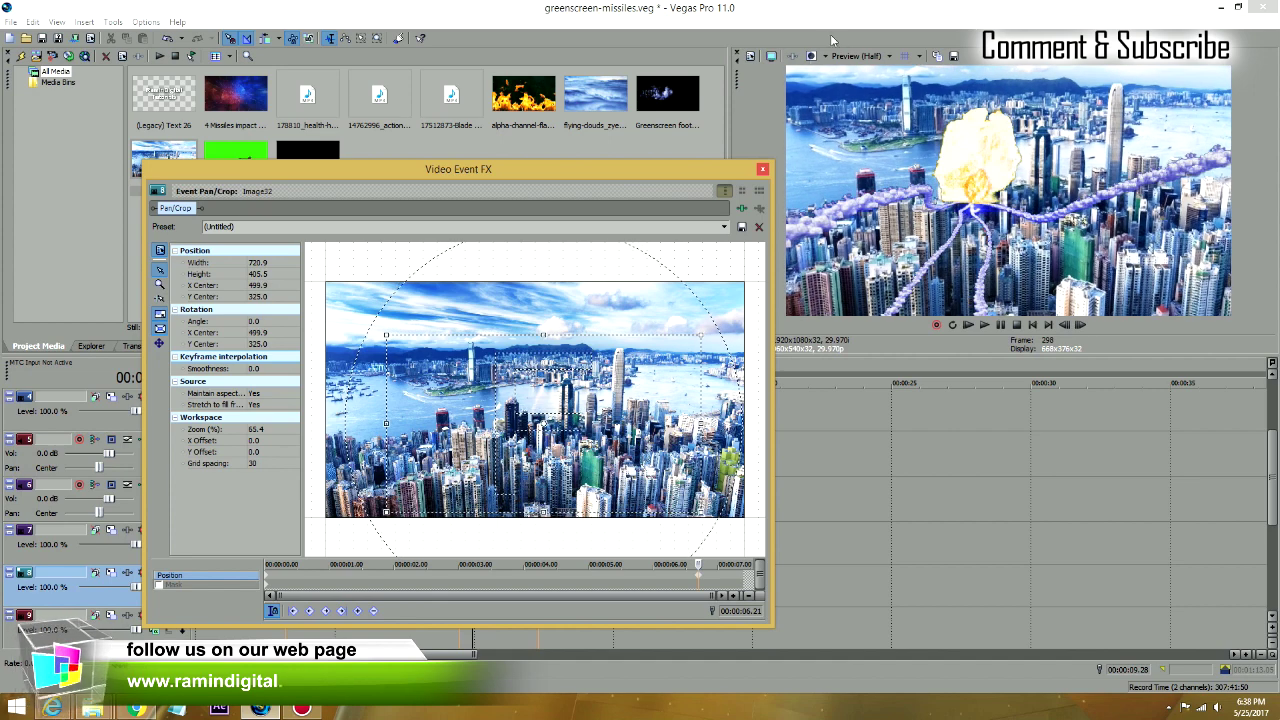
{"action": "left_click", "coordinate": [762, 169]}
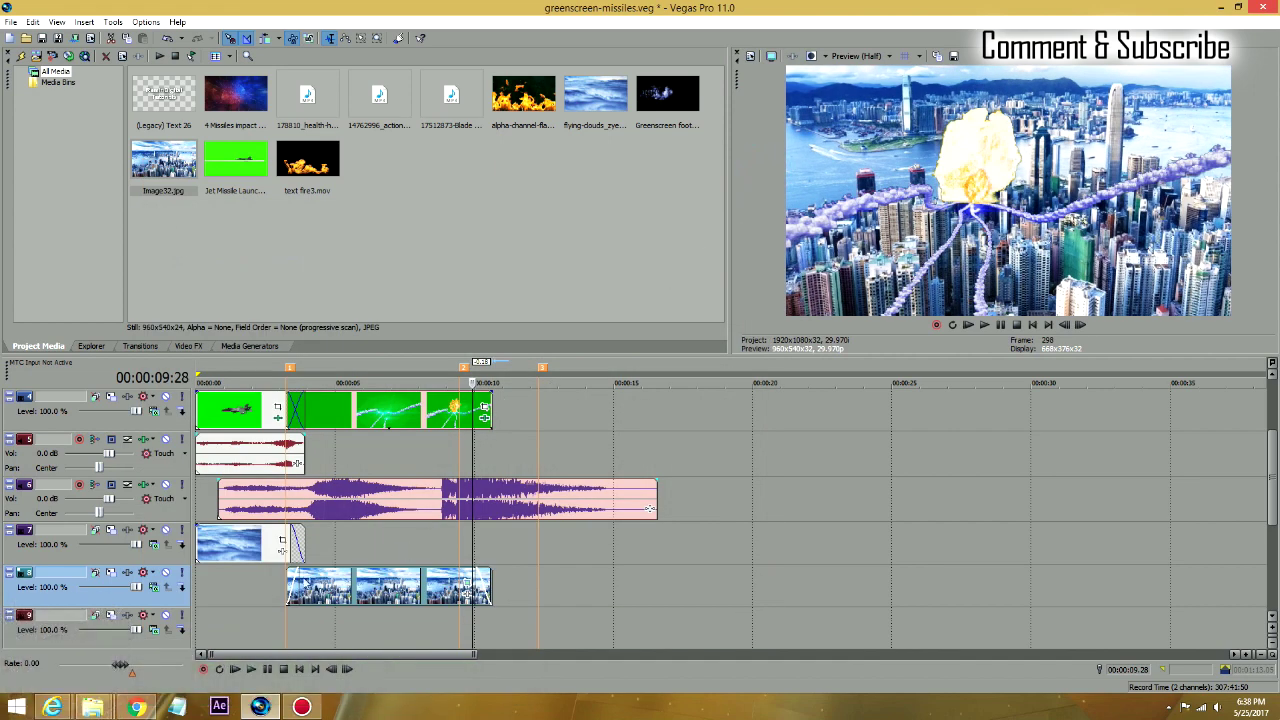
{"action": "left_click", "coordinate": [268, 588]}
{"action": "key", "text": "space"}
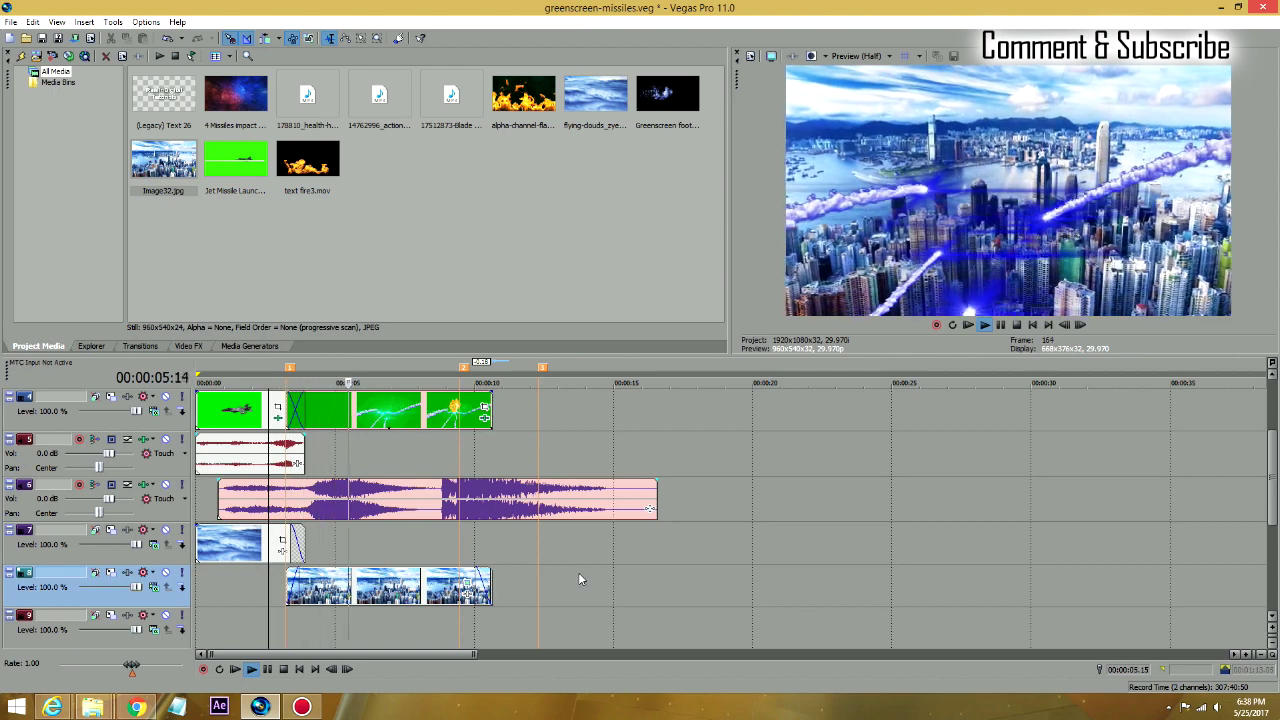
{"action": "key", "text": "Return"}
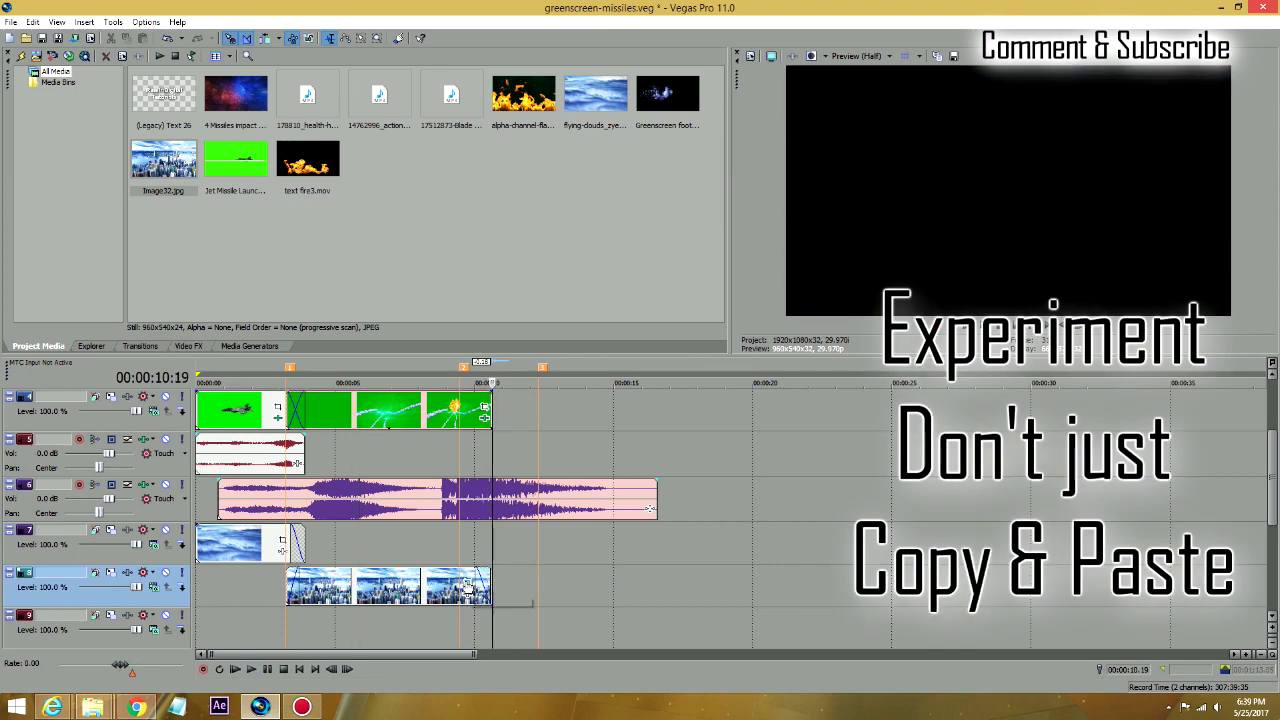
{"action": "left_click", "coordinate": [473, 583]}
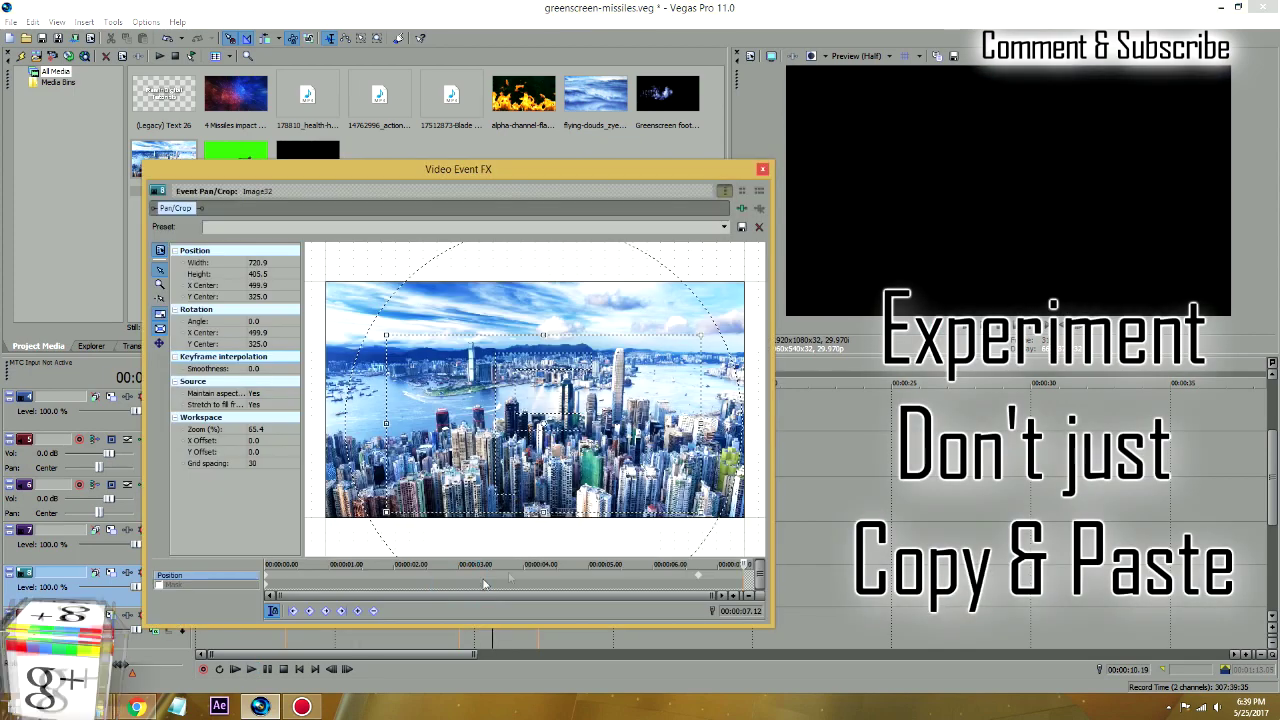
Tighten the city photo's end-keyframe crop to 617.7 × 347.4 at 499.9, 338.8, then play it back
{"action": "left_click", "coordinate": [699, 579]}
{"action": "left_click_drag", "start_coordinate": [703, 512], "coordinate": [679, 497]}
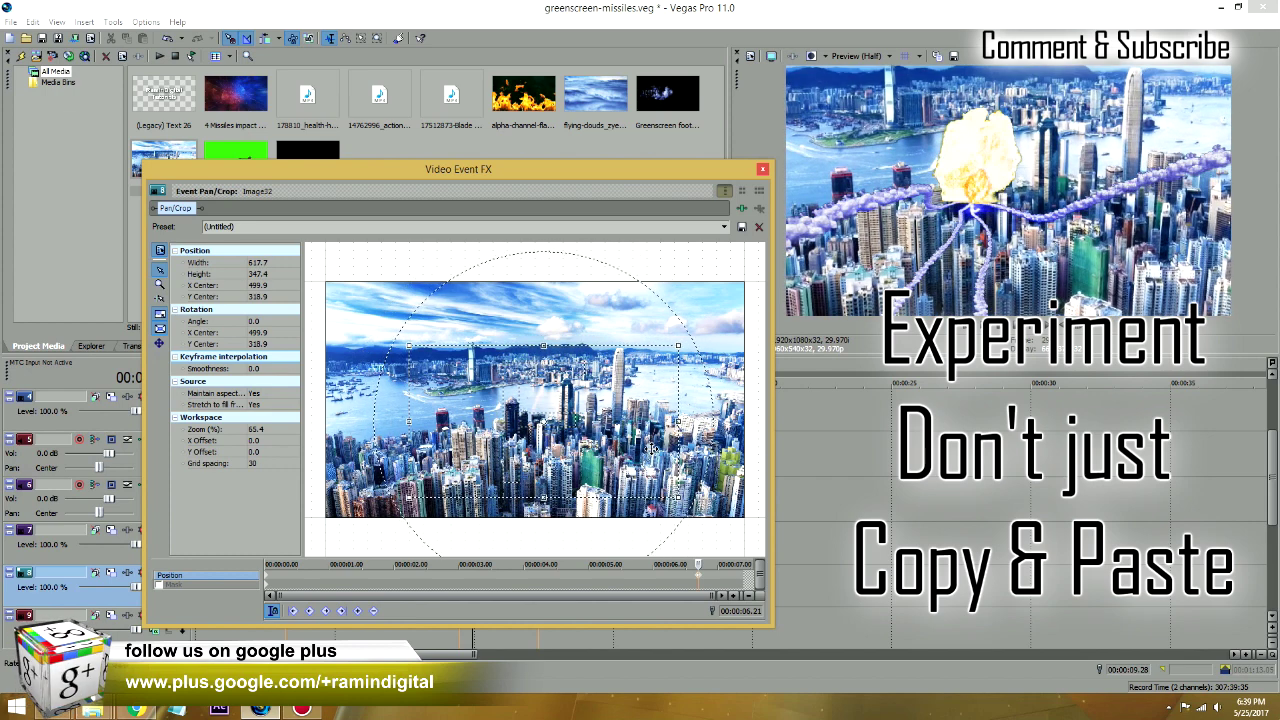
{"action": "left_click_drag", "start_coordinate": [650, 448], "coordinate": [651, 457]}
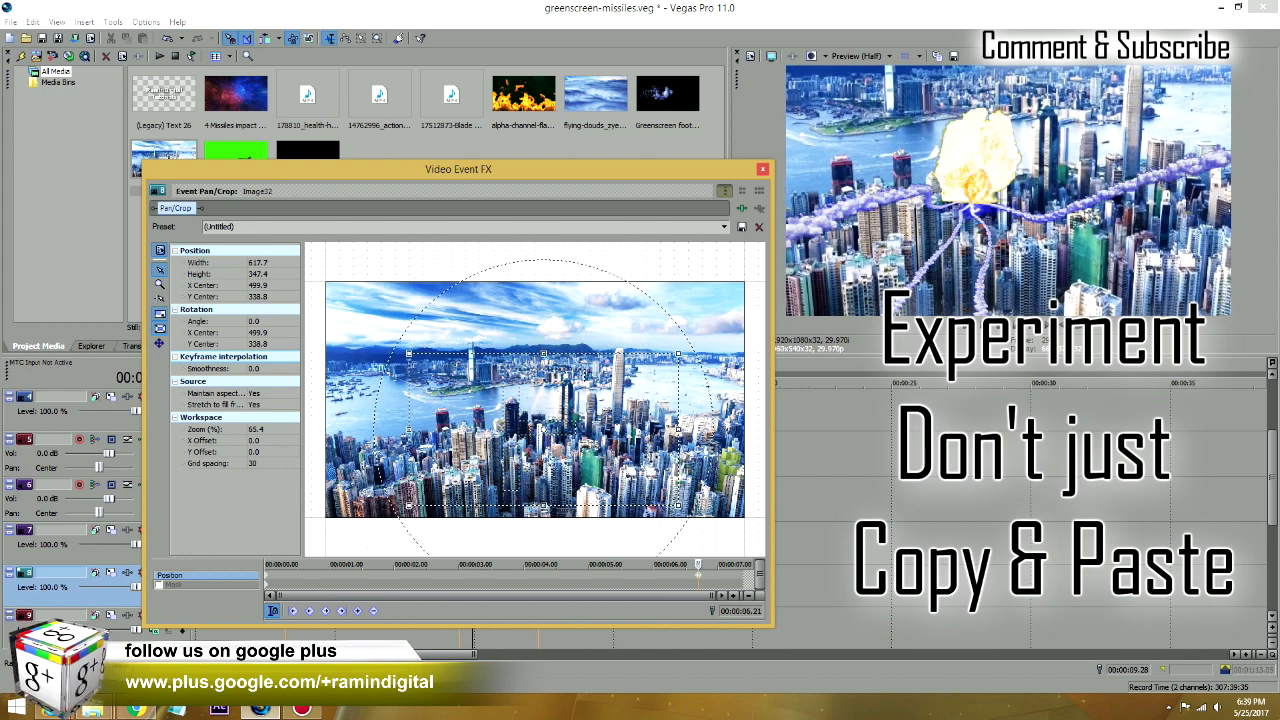
{"action": "left_click", "coordinate": [762, 169]}
{"action": "key", "text": "space"}
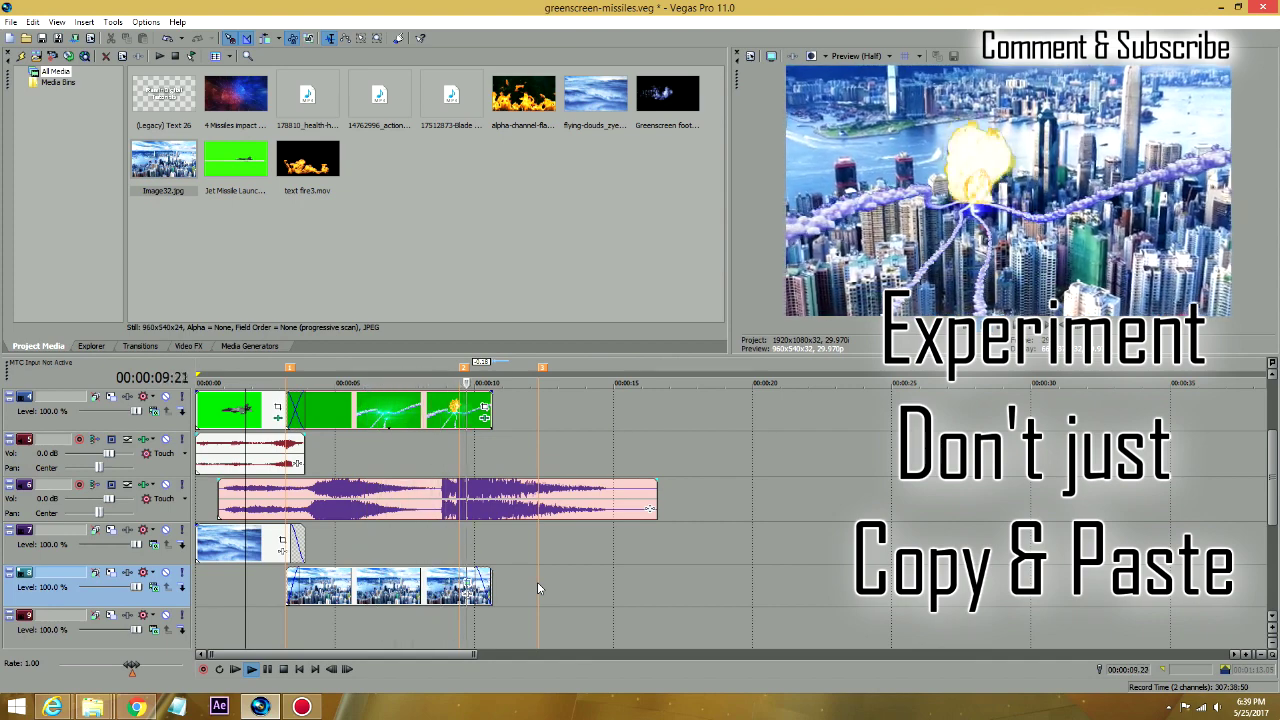
{"action": "key", "text": "Return"}
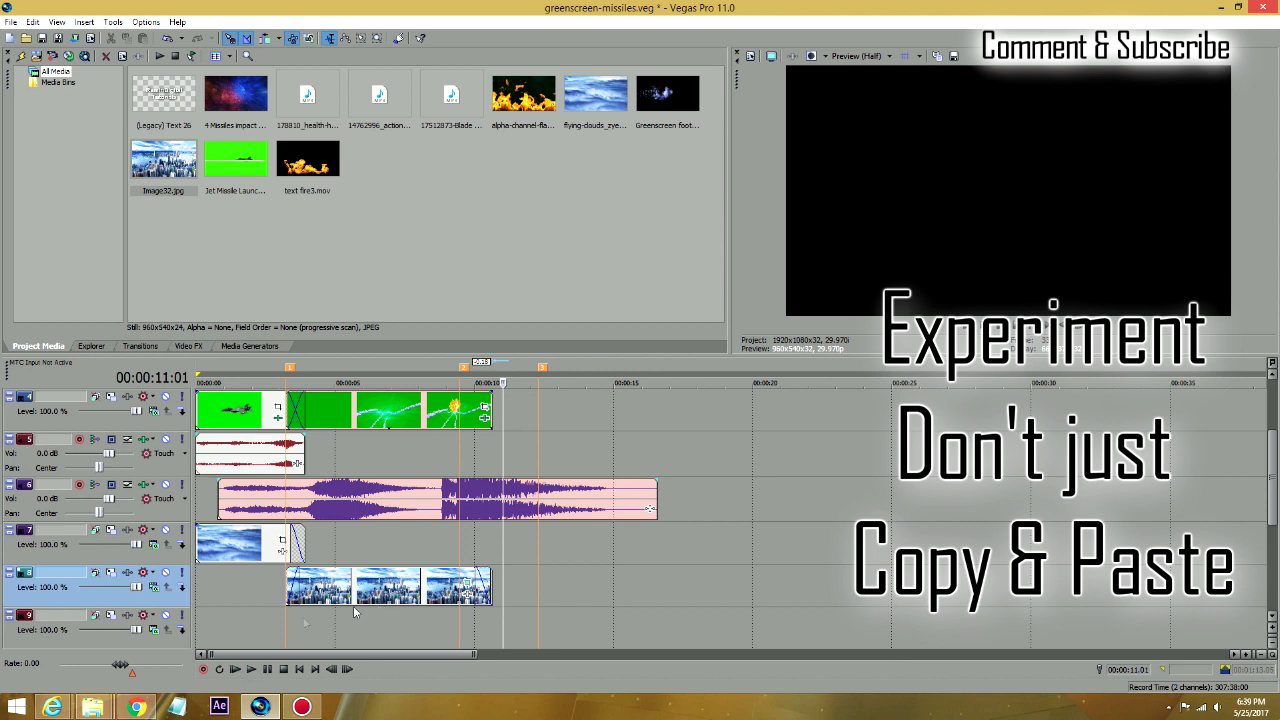
{"action": "left_click", "coordinate": [298, 669]}
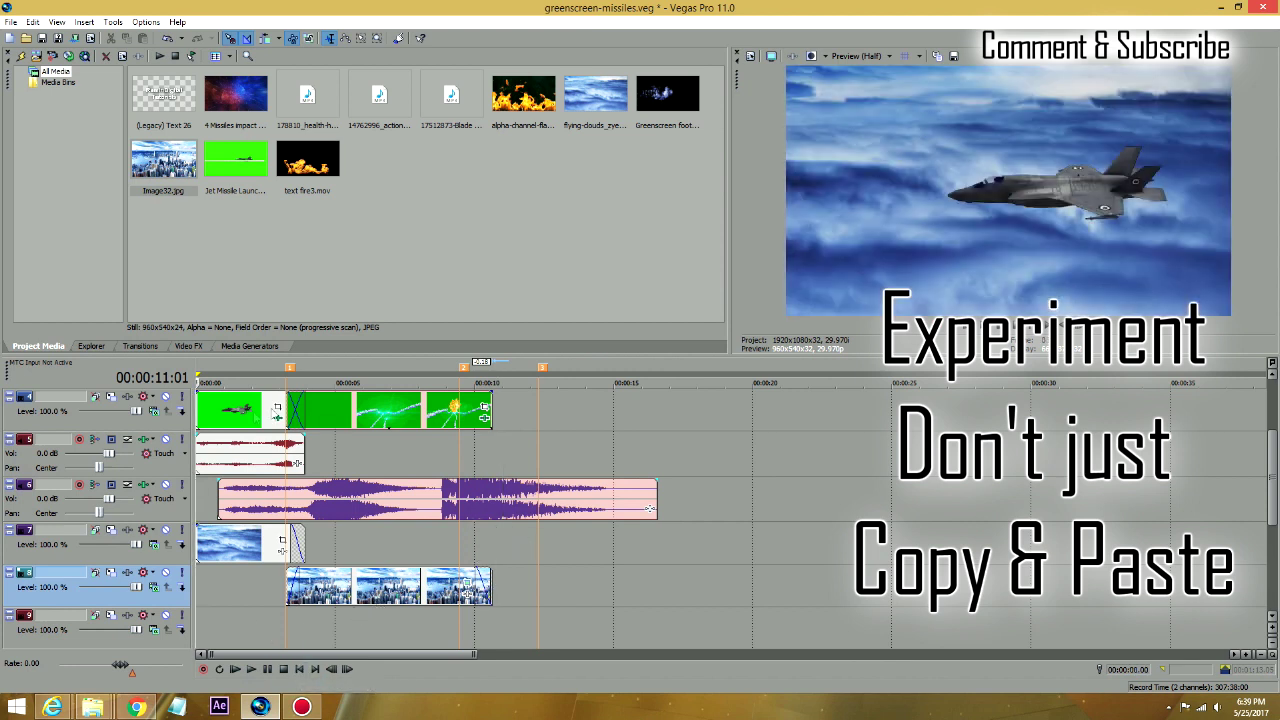
{"action": "key", "text": "space"}
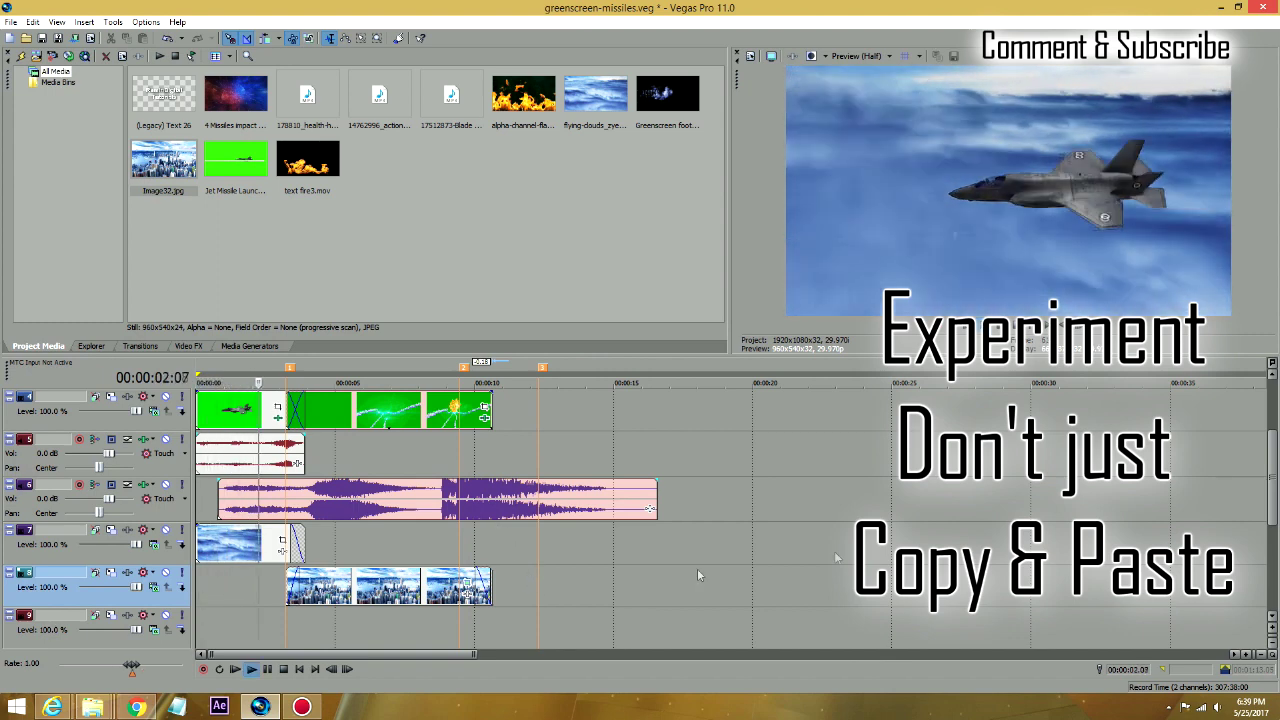
{"action": "key", "text": "space"}
{"action": "left_click_drag", "start_coordinate": [1273, 498], "coordinate": [1273, 463]}
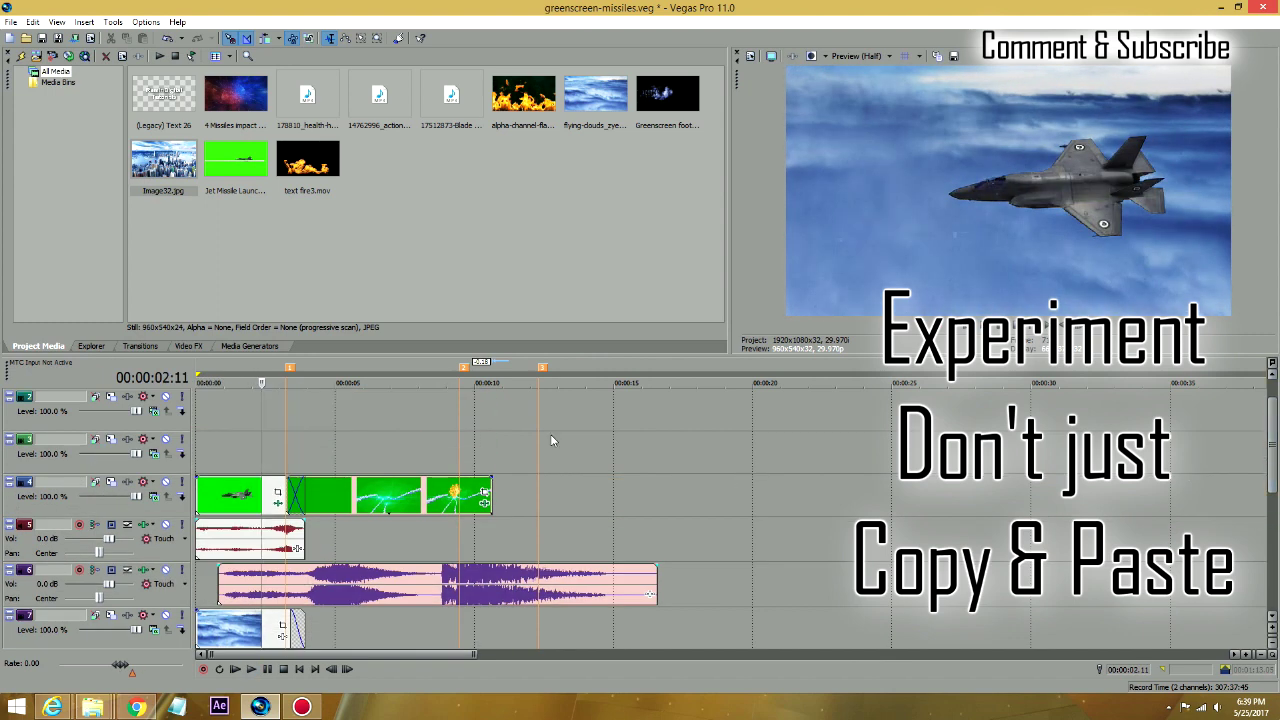
Place the flames clip on track 3 just after the ~9 s missile impact and delete its audio
{"action": "left_click", "coordinate": [441, 457]}
{"action": "key", "text": "space"}
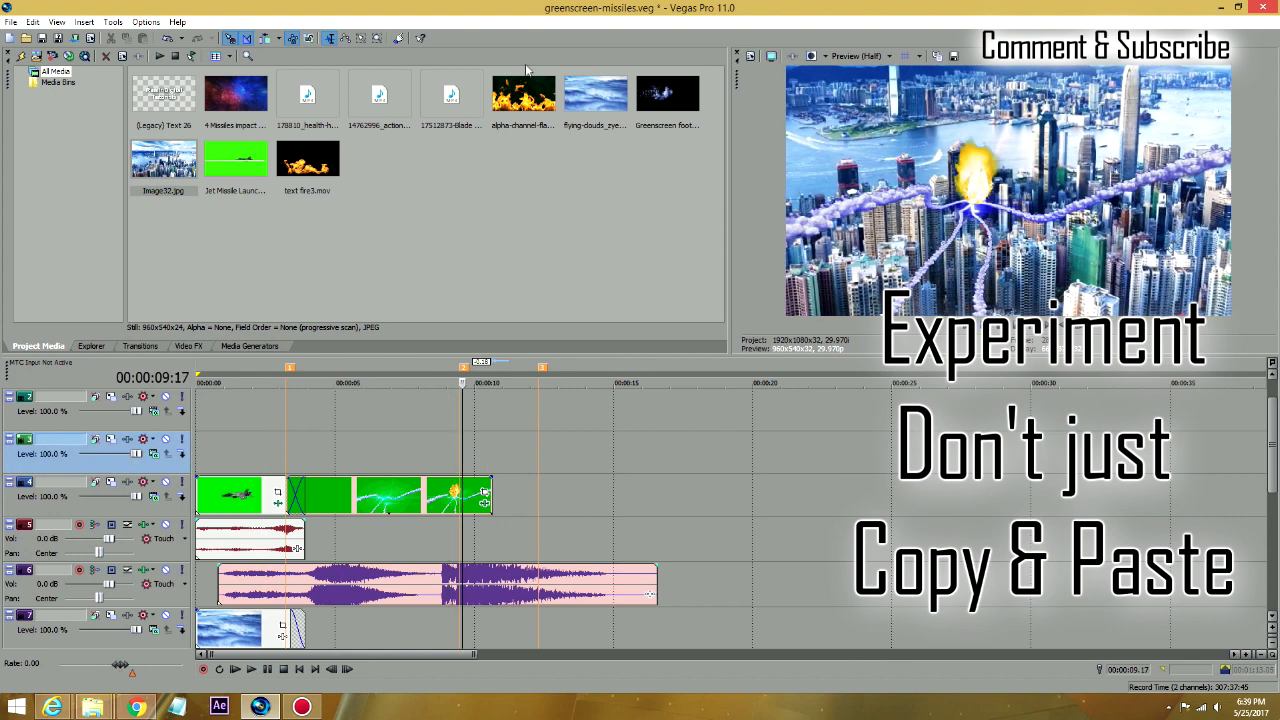
{"action": "key", "text": "space"}
{"action": "left_click", "coordinate": [518, 95]}
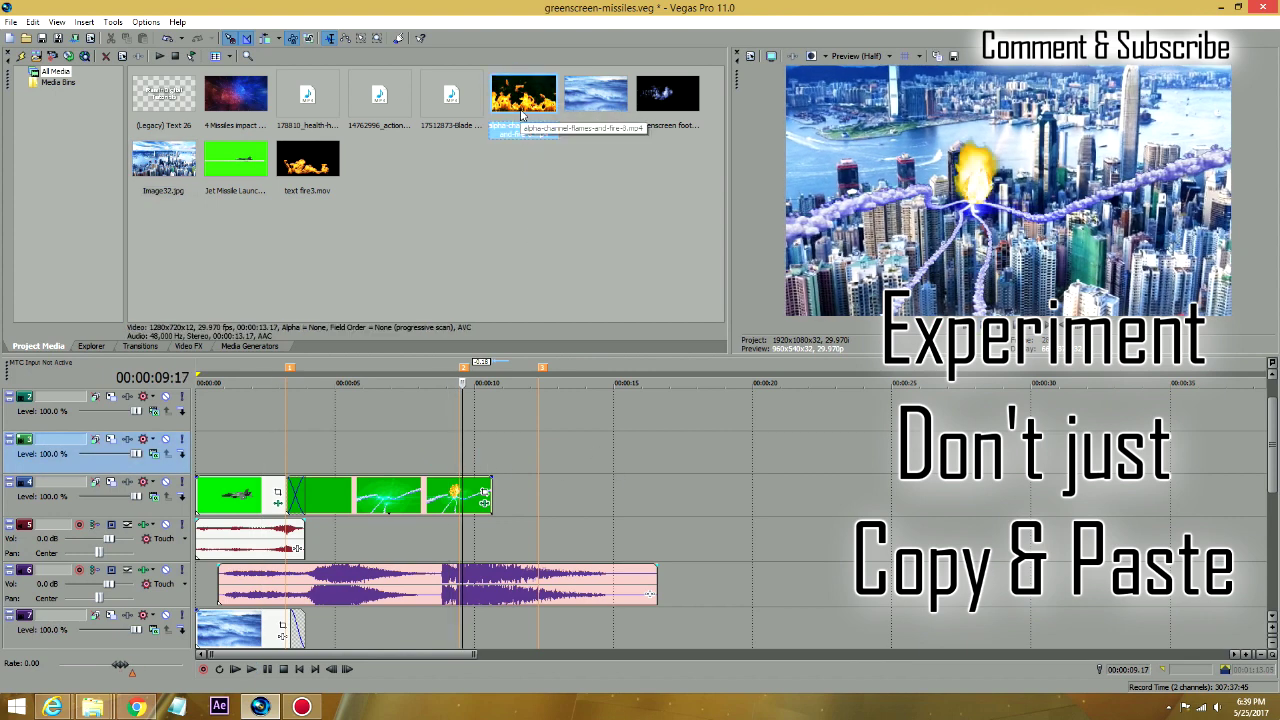
{"action": "left_click_drag", "start_coordinate": [521, 117], "coordinate": [475, 447]}
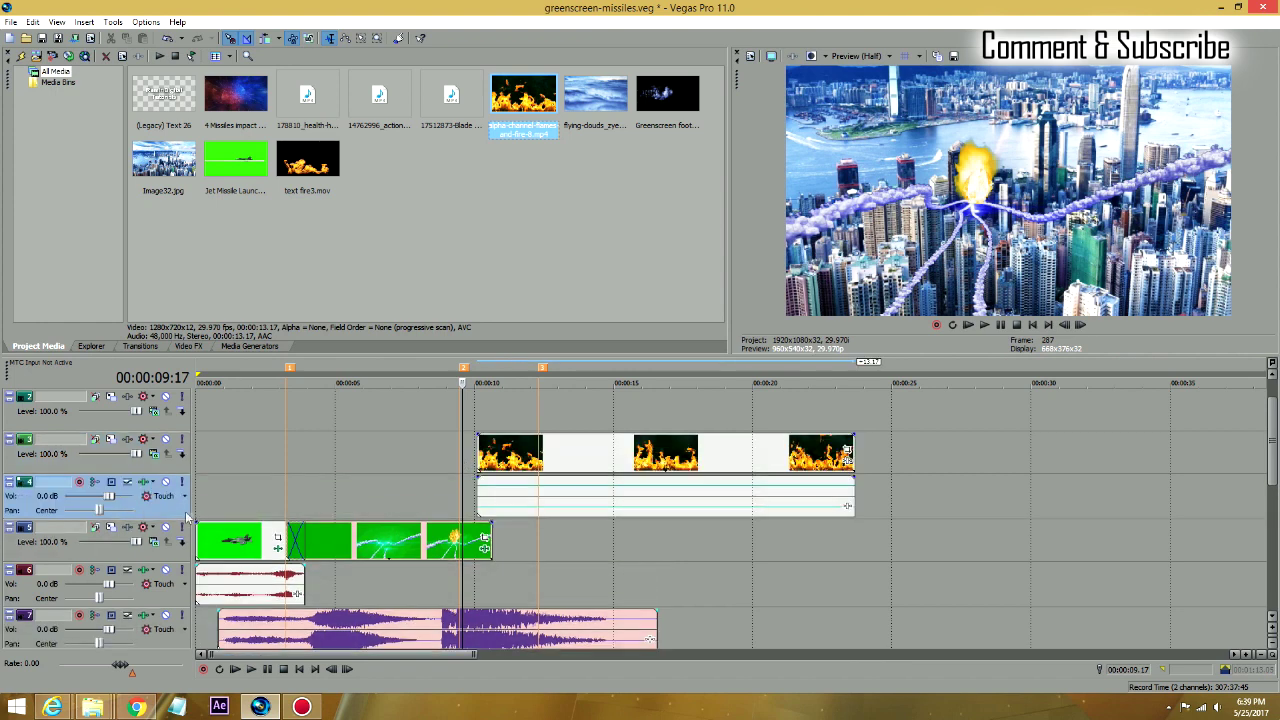
{"action": "key", "text": "Delete"}
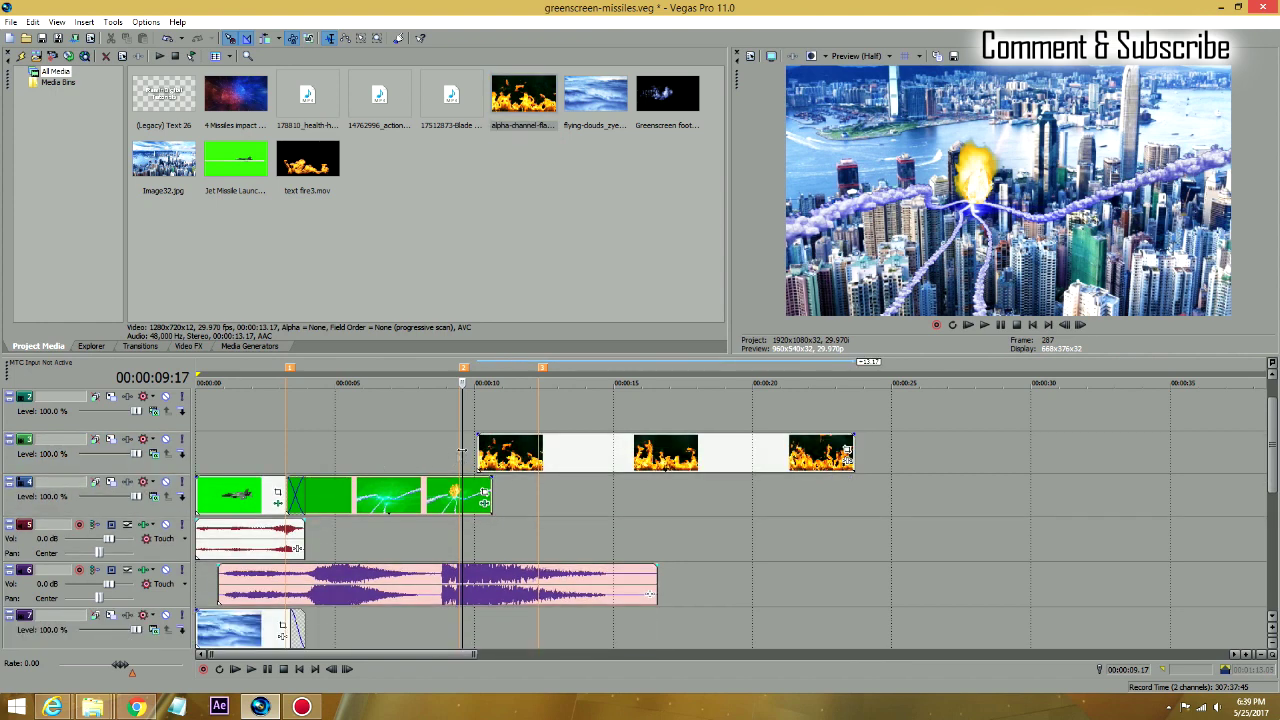
Preview the transition from the missile impact into the flames twice
{"action": "left_click", "coordinate": [455, 456]}
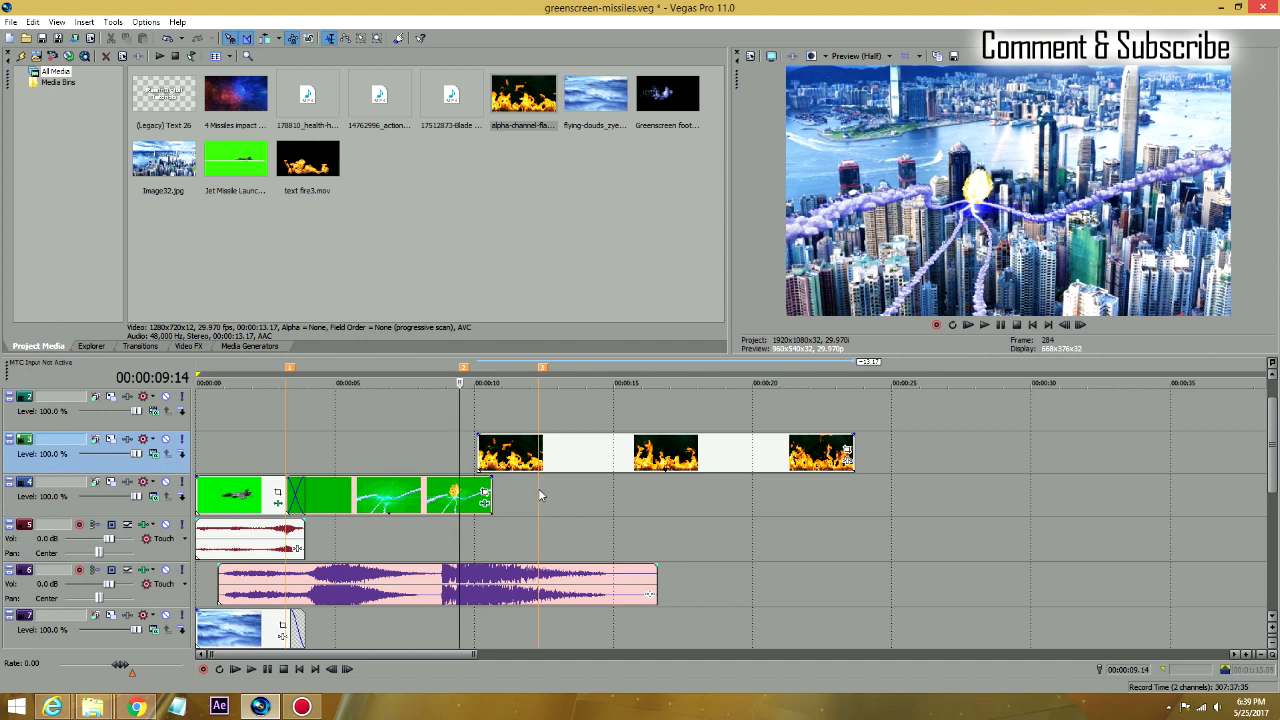
{"action": "key", "text": "space"}
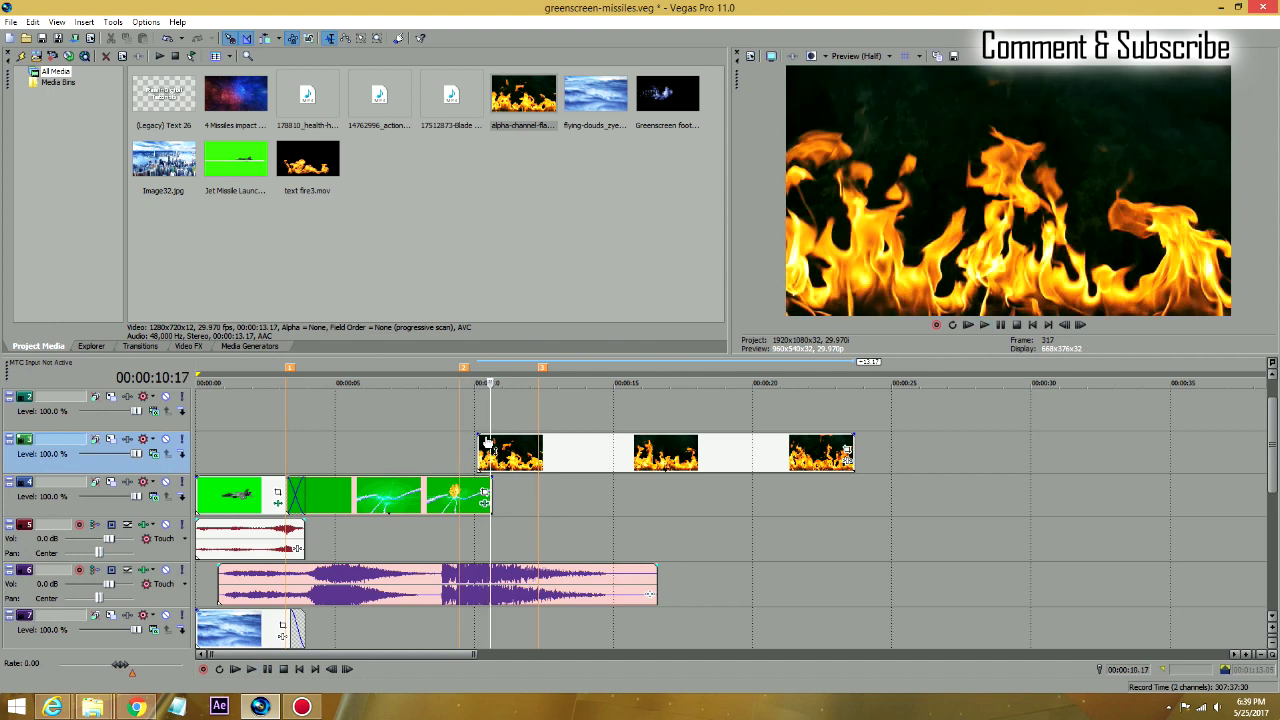
{"action": "key", "text": "Return"}
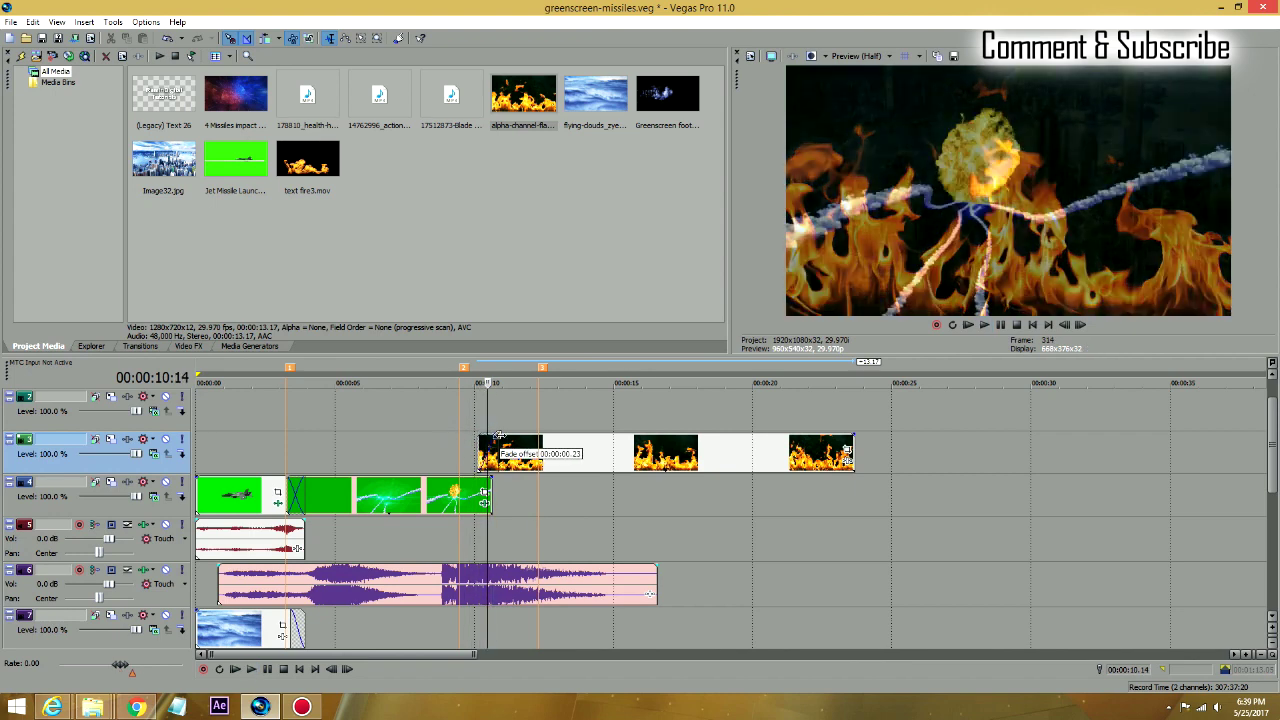
{"action": "key", "text": "Return"}
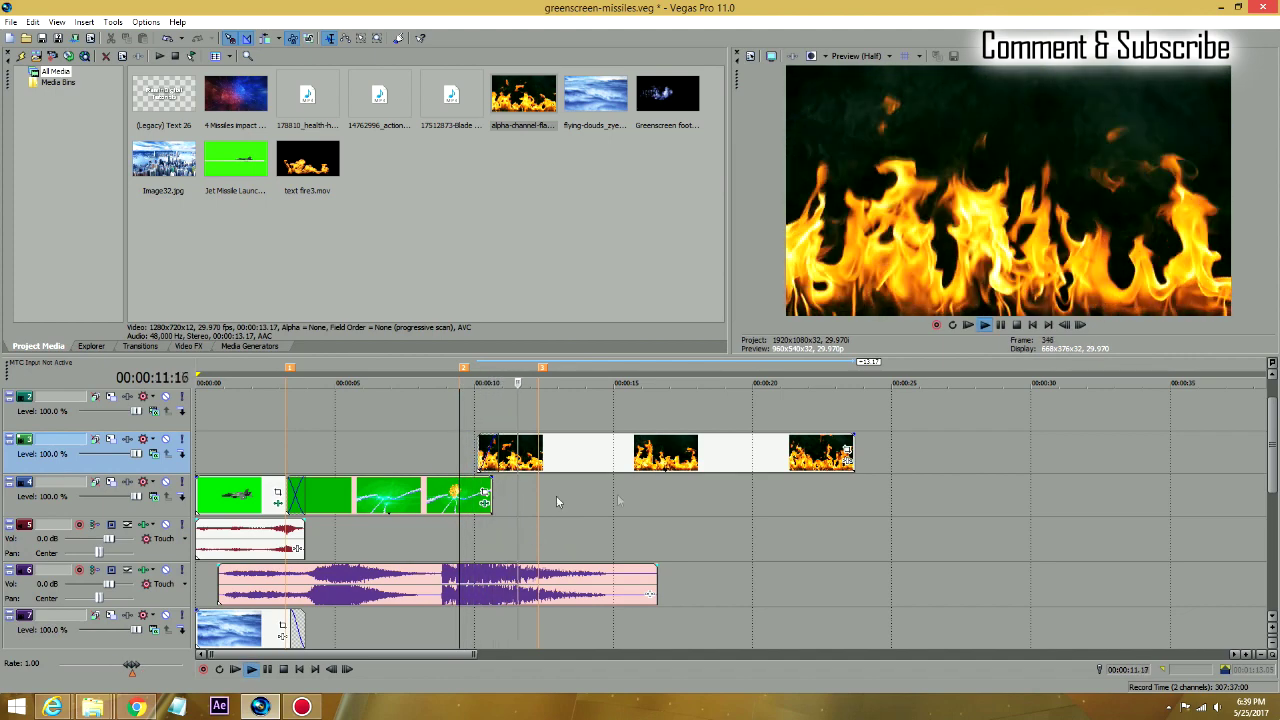
Shorten the flames clip's end and delete the unused cloud and extra city clip tracks
{"action": "left_click_drag", "start_coordinate": [853, 452], "coordinate": [657, 452]}
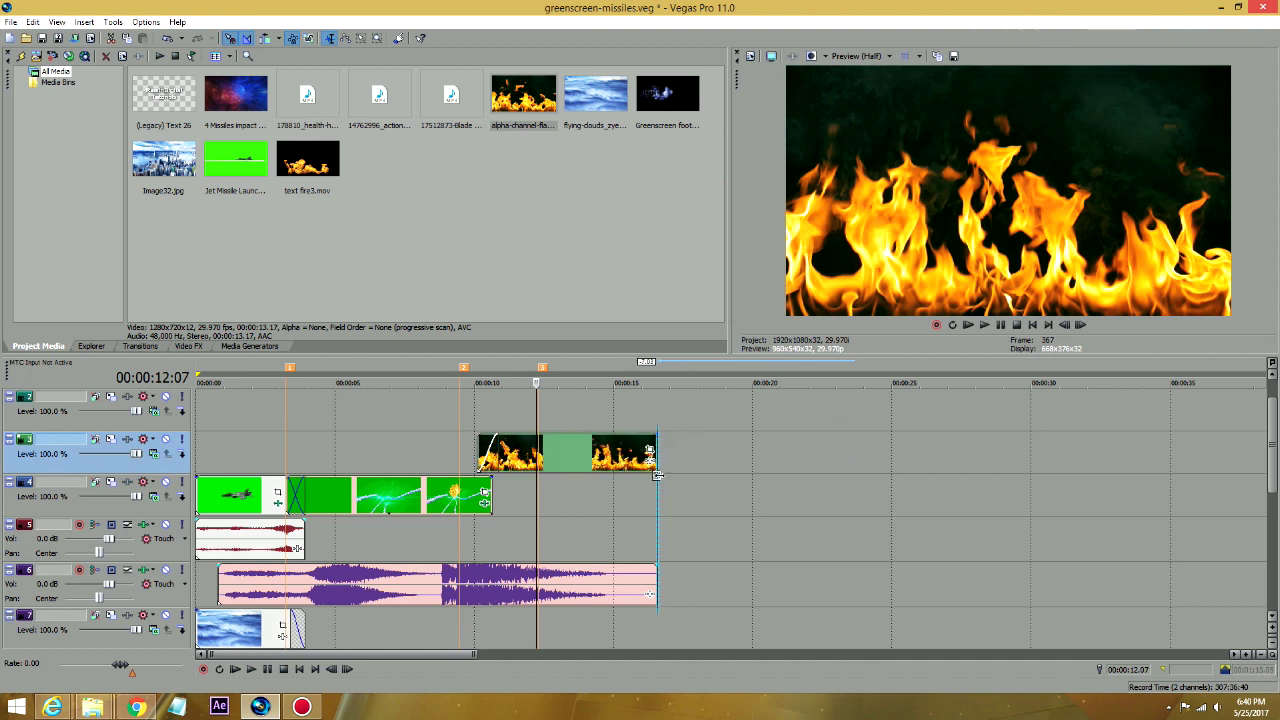
{"action": "left_click_drag", "start_coordinate": [1272, 452], "coordinate": [1265, 557]}
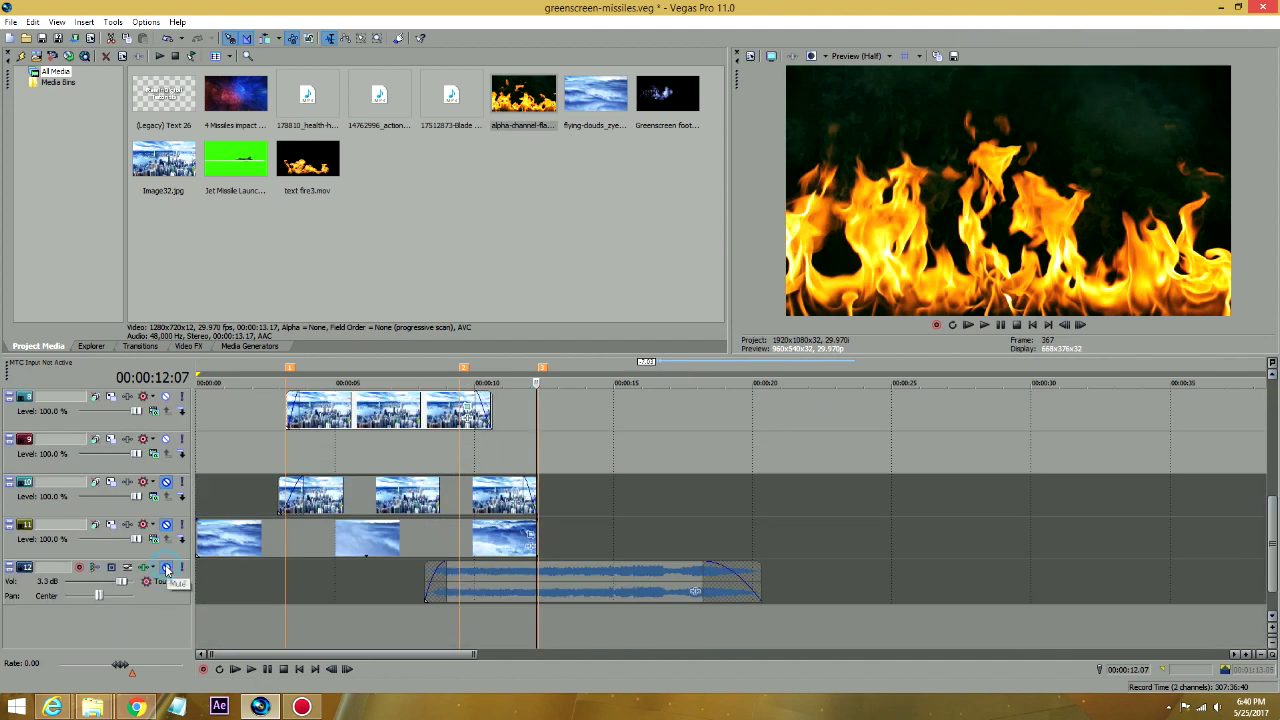
{"action": "left_click", "coordinate": [167, 522]}
{"action": "key", "text": "Delete"}
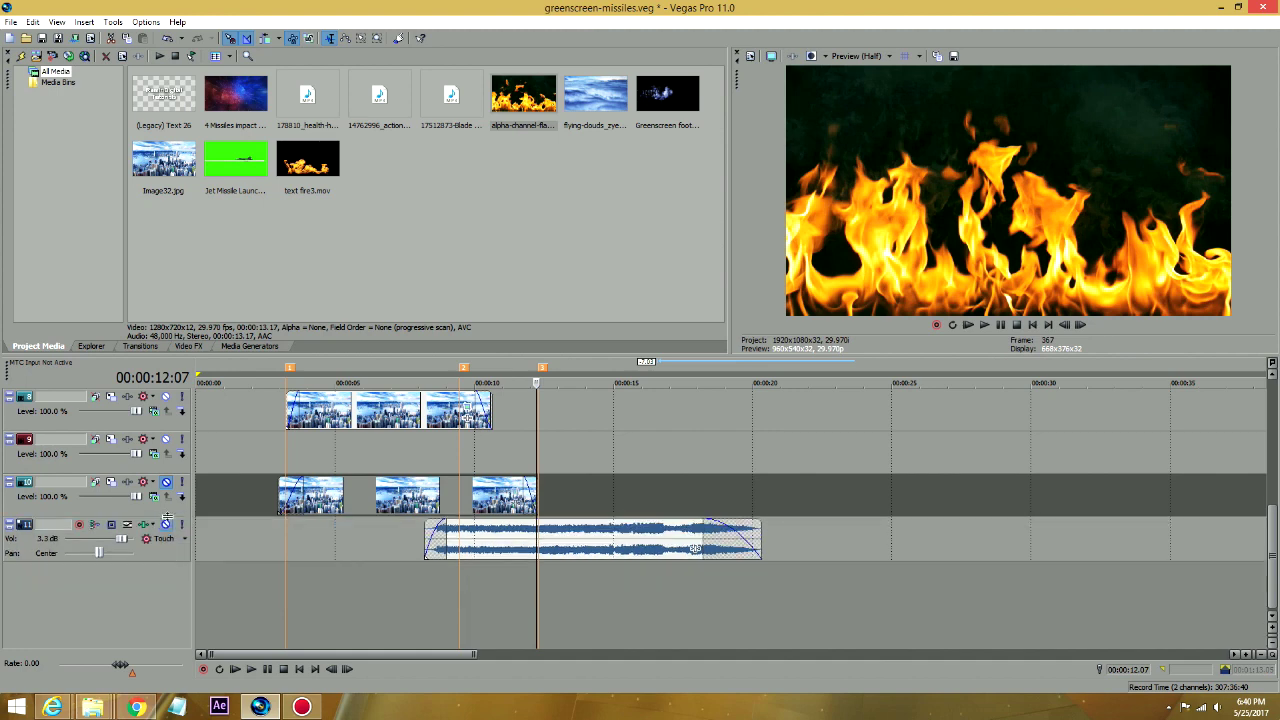
{"action": "key", "text": "Delete"}
Delete the empty video track 9 and return to the start of the project
{"action": "left_click", "coordinate": [181, 510]}
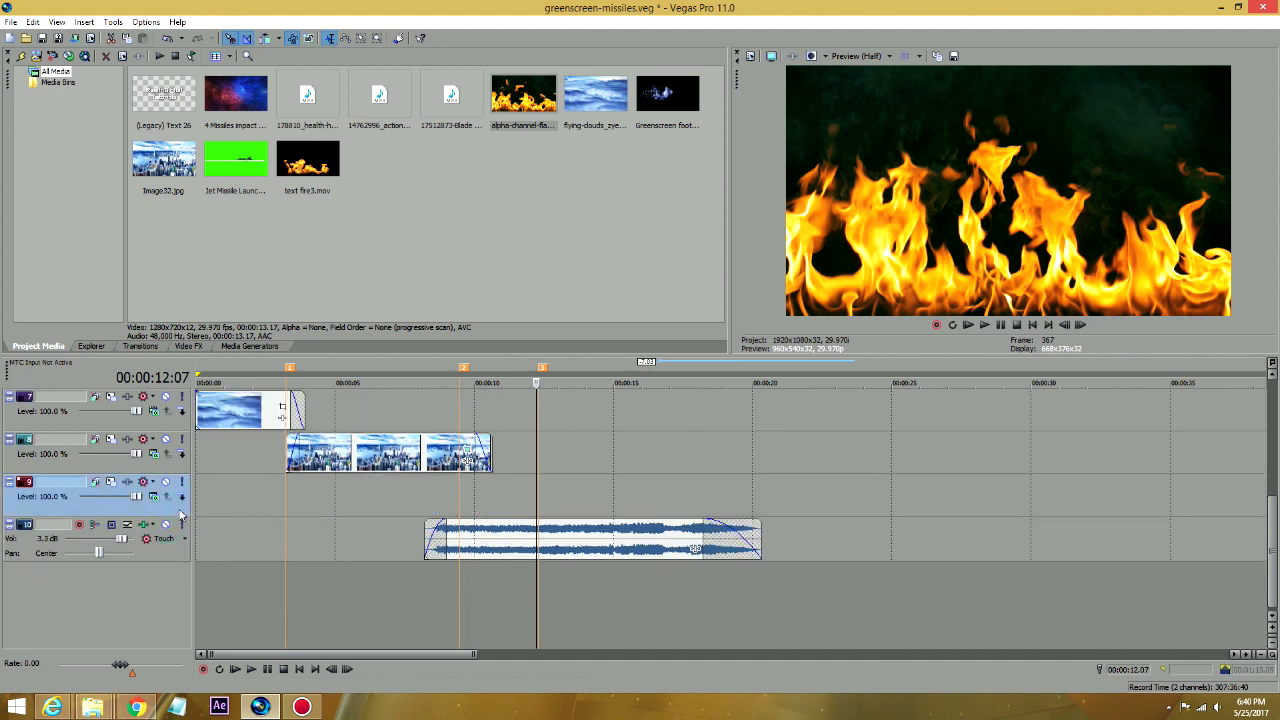
{"action": "key", "text": "Delete"}
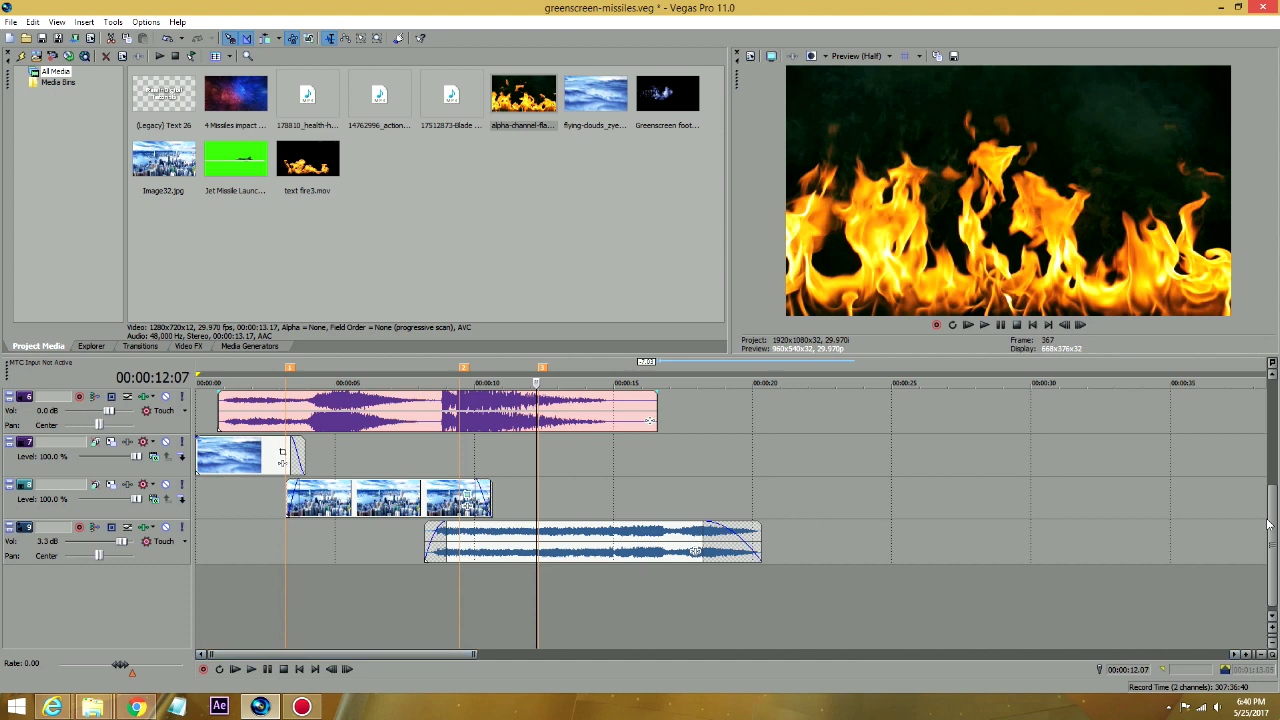
{"action": "scroll", "coordinate": [1268, 524], "scroll_direction": "up", "scroll_amount": 3}
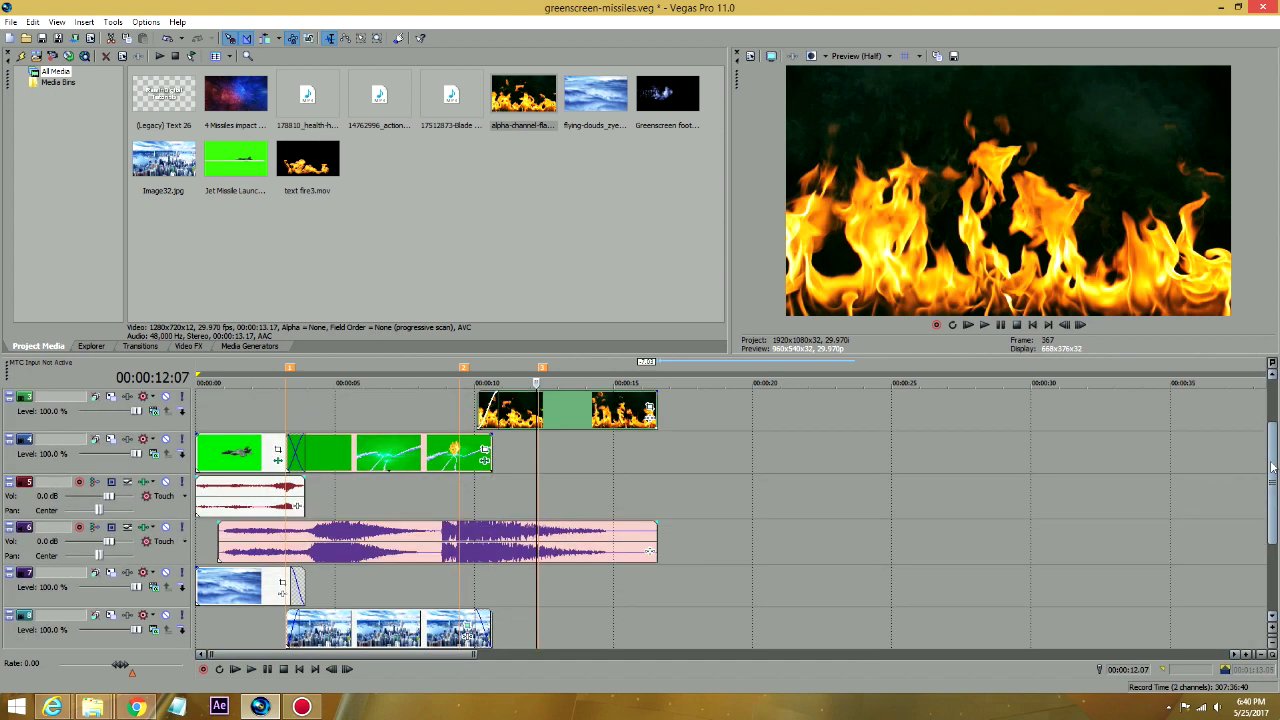
{"action": "left_click", "coordinate": [298, 670]}
{"action": "key", "text": "space"}
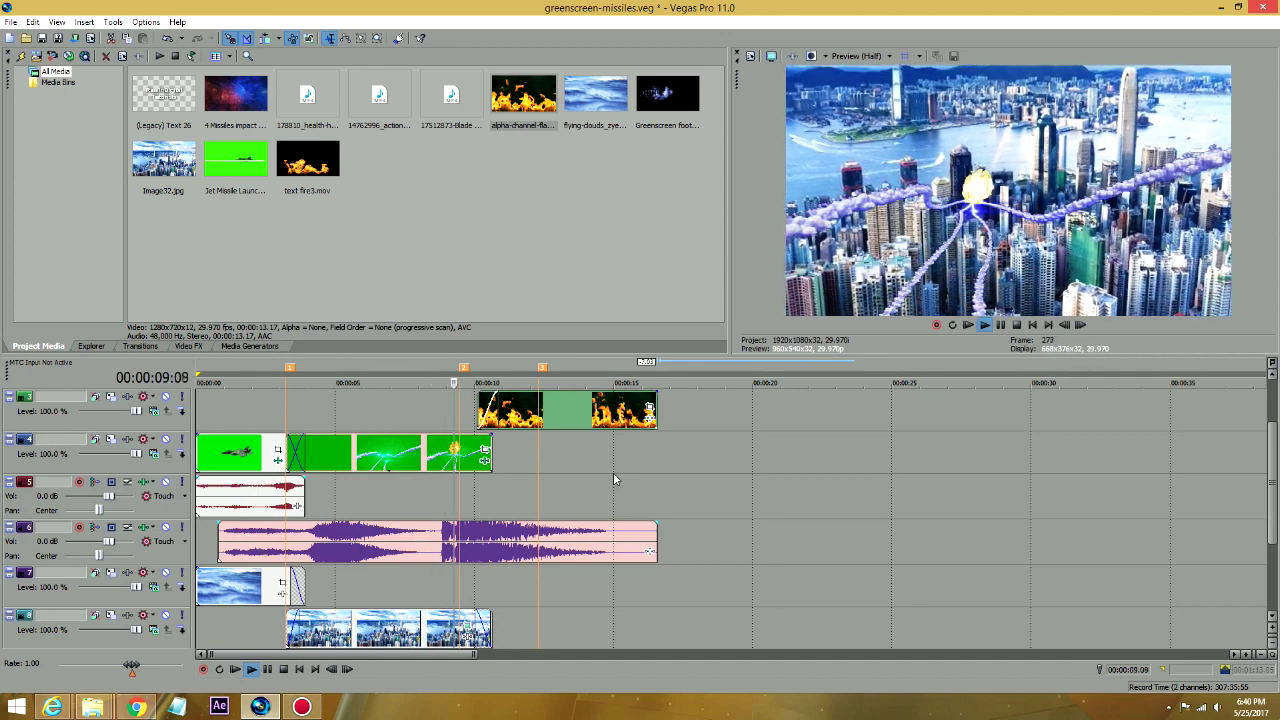
{"action": "key", "text": "Return"}
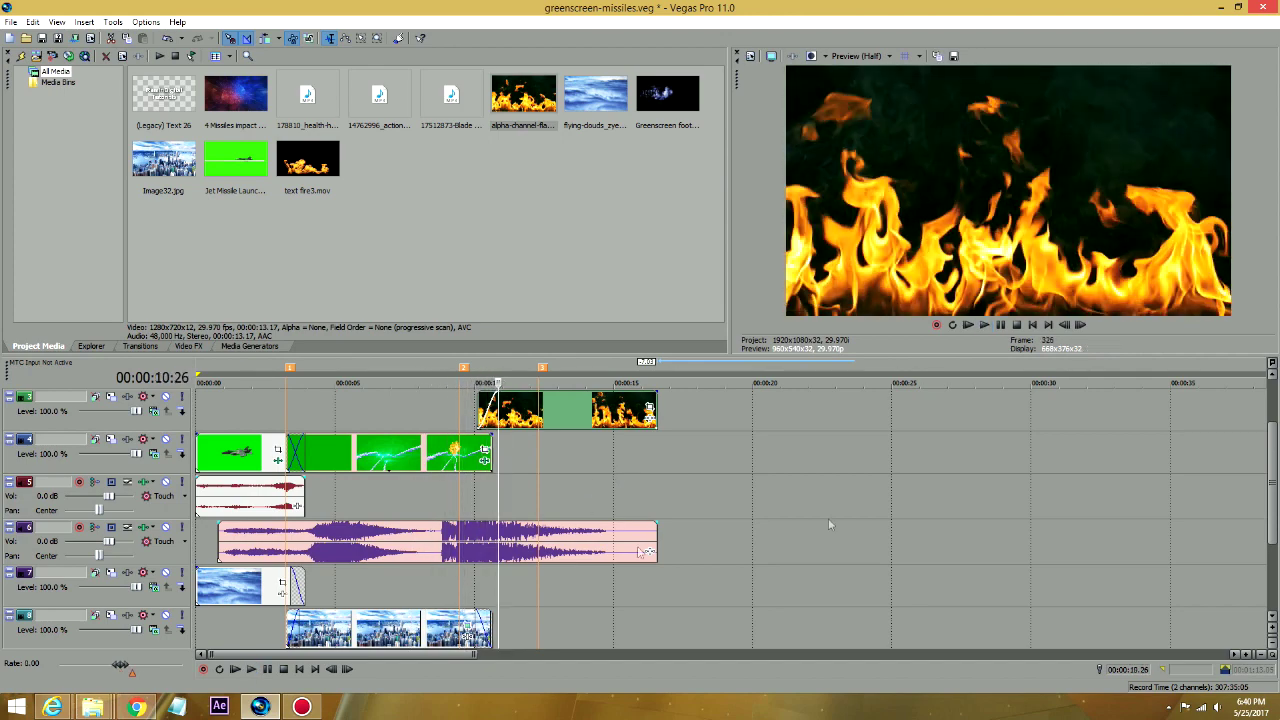
{"action": "scroll", "coordinate": [722, 603], "scroll_direction": "down", "scroll_amount": 1}
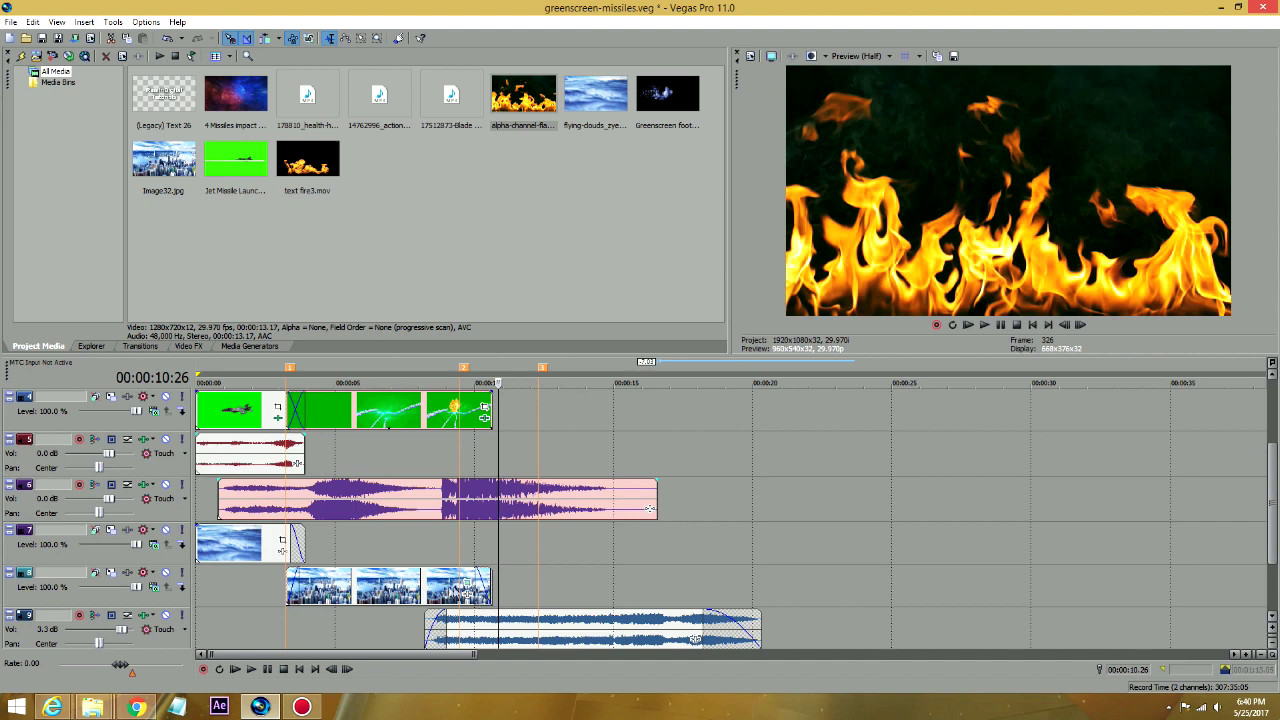
{"action": "left_click", "coordinate": [425, 590]}
{"action": "left_click", "coordinate": [407, 590]}
{"action": "key", "text": "space"}
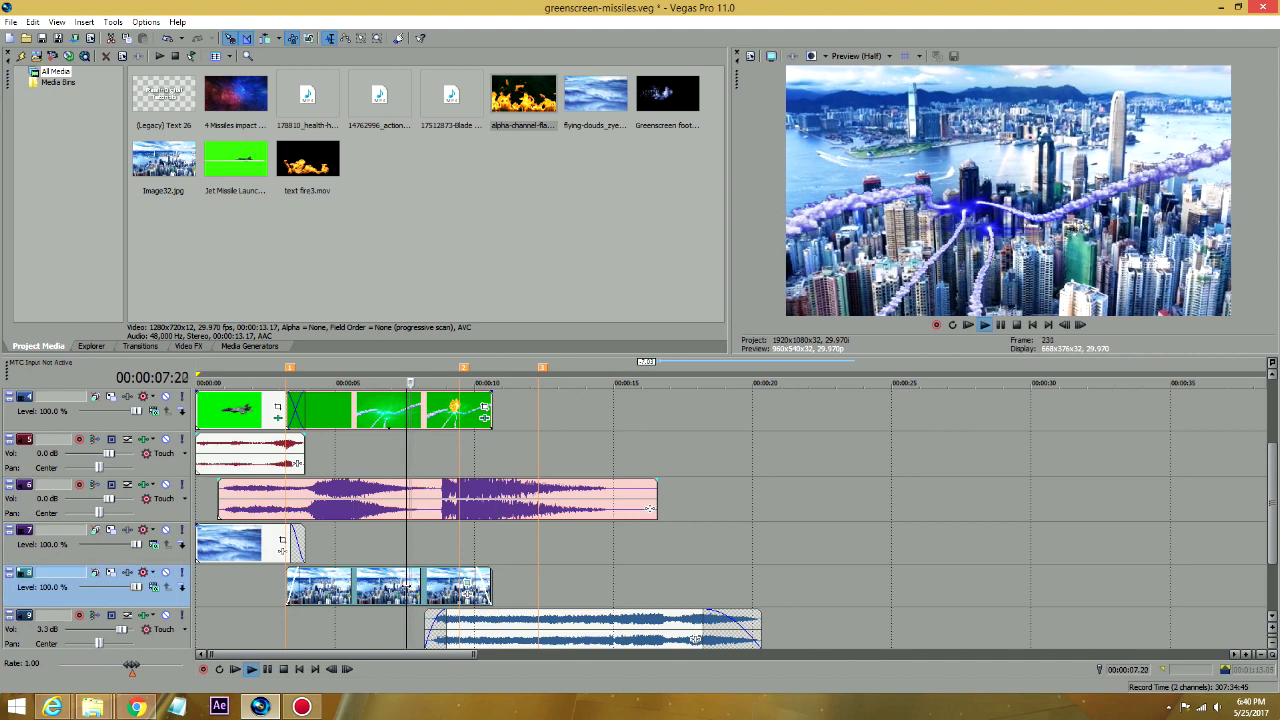
{"action": "key", "text": "Return"}
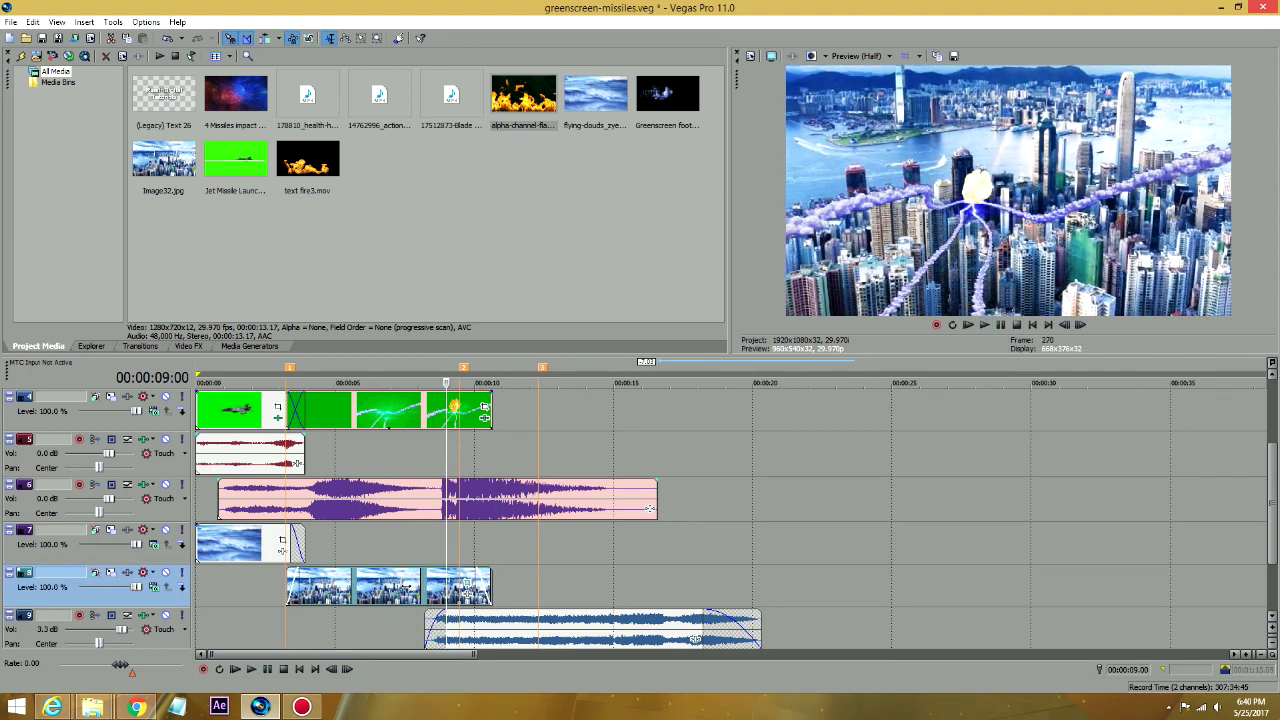
{"action": "left_click", "coordinate": [407, 593]}
{"action": "key", "text": "space"}
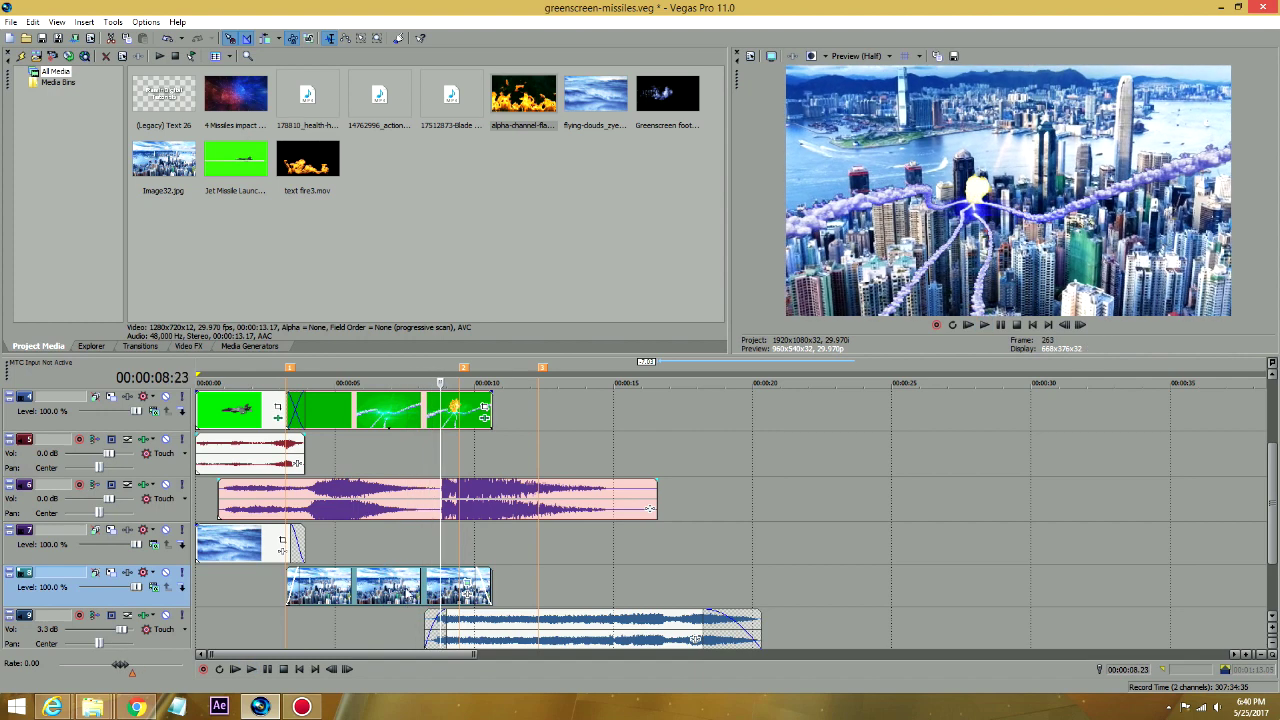
{"action": "key", "text": "Left"}
{"action": "key", "text": "Left"}
{"action": "key", "text": "Left"}
{"action": "key", "text": "Left"}
{"action": "key", "text": "Left"}
{"action": "key", "text": "Left"}
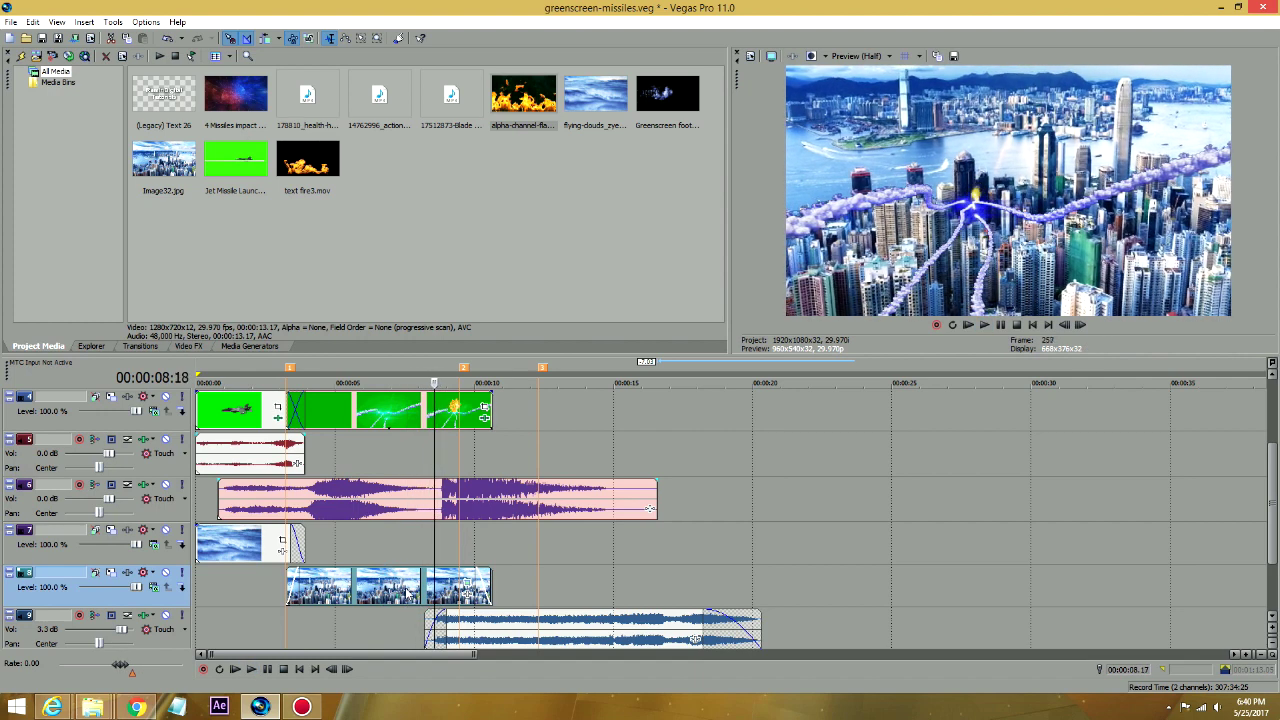
{"action": "left_click", "coordinate": [467, 588]}
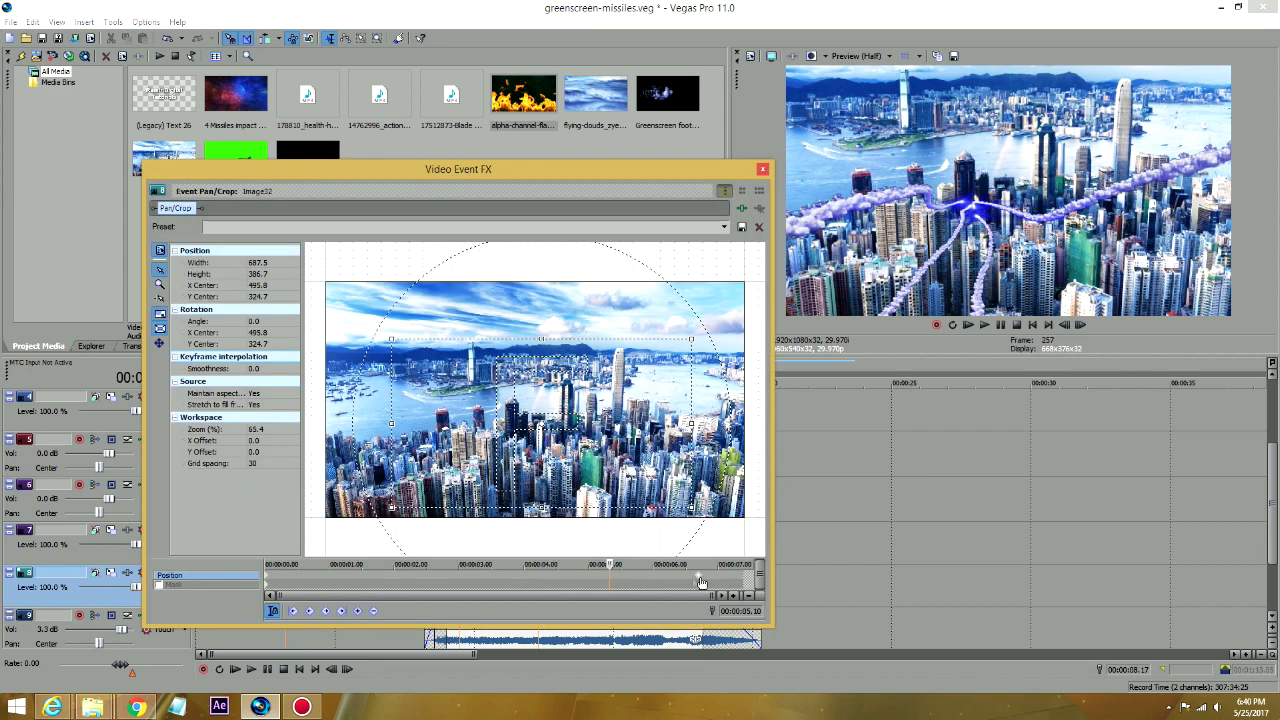
Zoom the city photo's crop to width 617.7 with a new keyframe, then preview from about 7.6 s
{"action": "left_click_drag", "start_coordinate": [700, 580], "coordinate": [612, 581]}
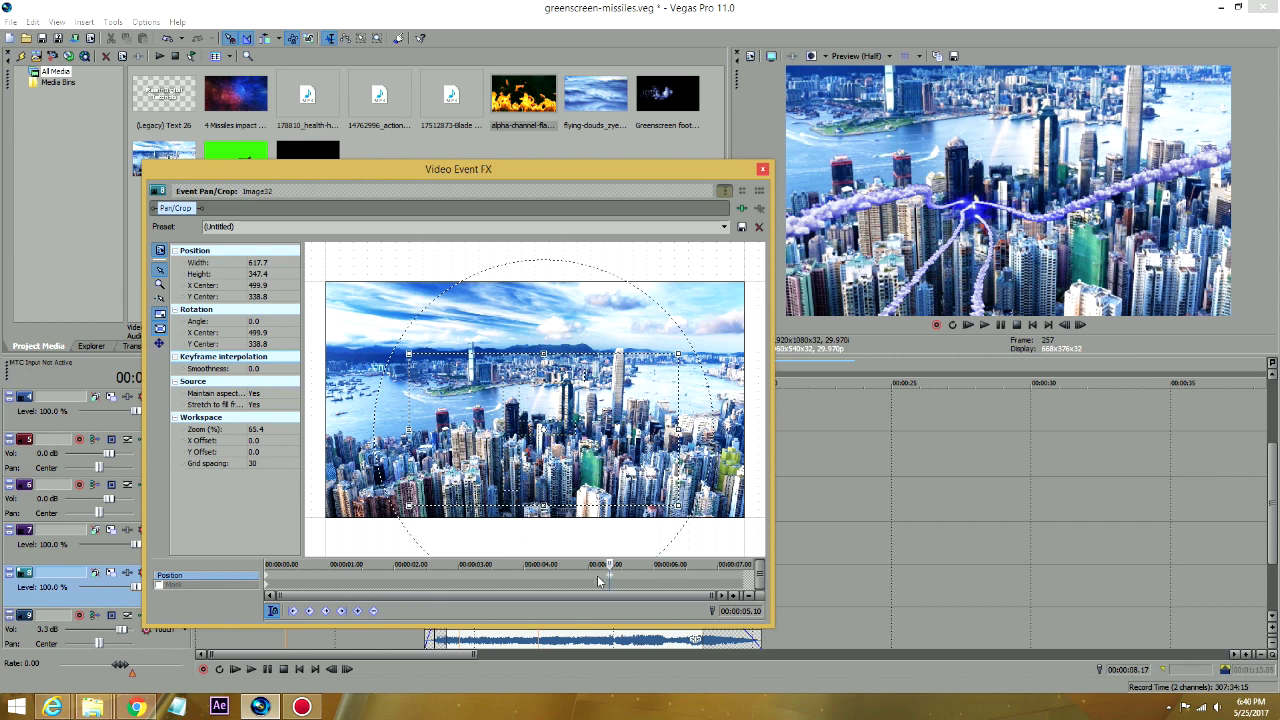
{"action": "left_click_drag", "start_coordinate": [598, 580], "coordinate": [691, 565]}
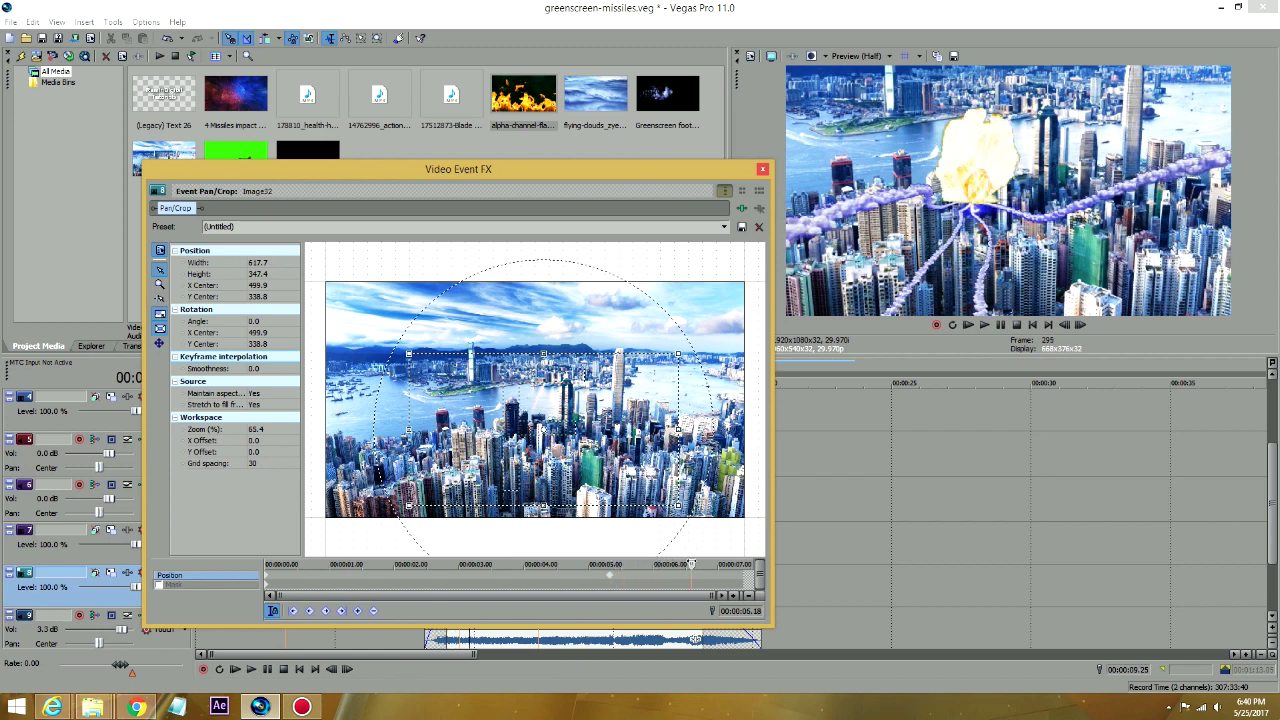
{"action": "left_click", "coordinate": [763, 171]}
{"action": "left_click", "coordinate": [409, 549]}
{"action": "key", "text": "space"}
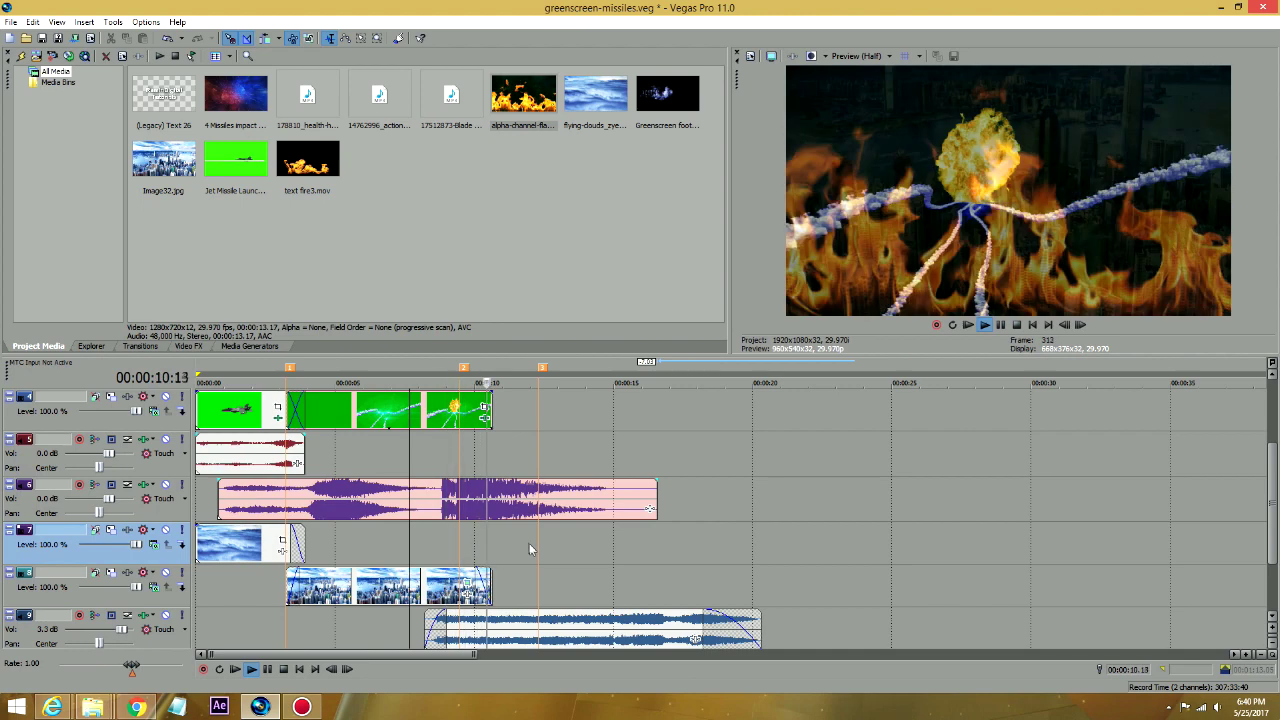
Place the 'RaminDigital Tutorials' title on track 2, fade it in, and end it with the flames
{"action": "key", "text": "space"}
{"action": "scroll", "coordinate": [1262, 400], "scroll_direction": "up", "scroll_amount": 3}
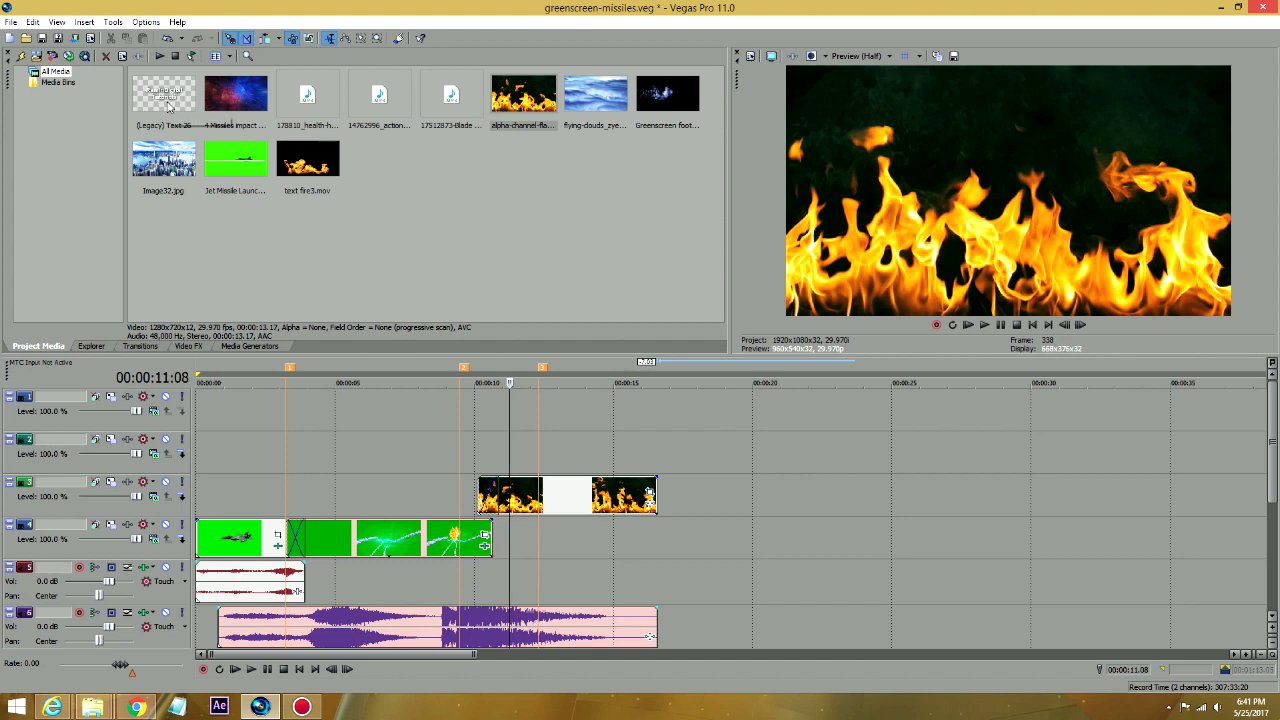
{"action": "left_click_drag", "start_coordinate": [164, 98], "coordinate": [502, 451]}
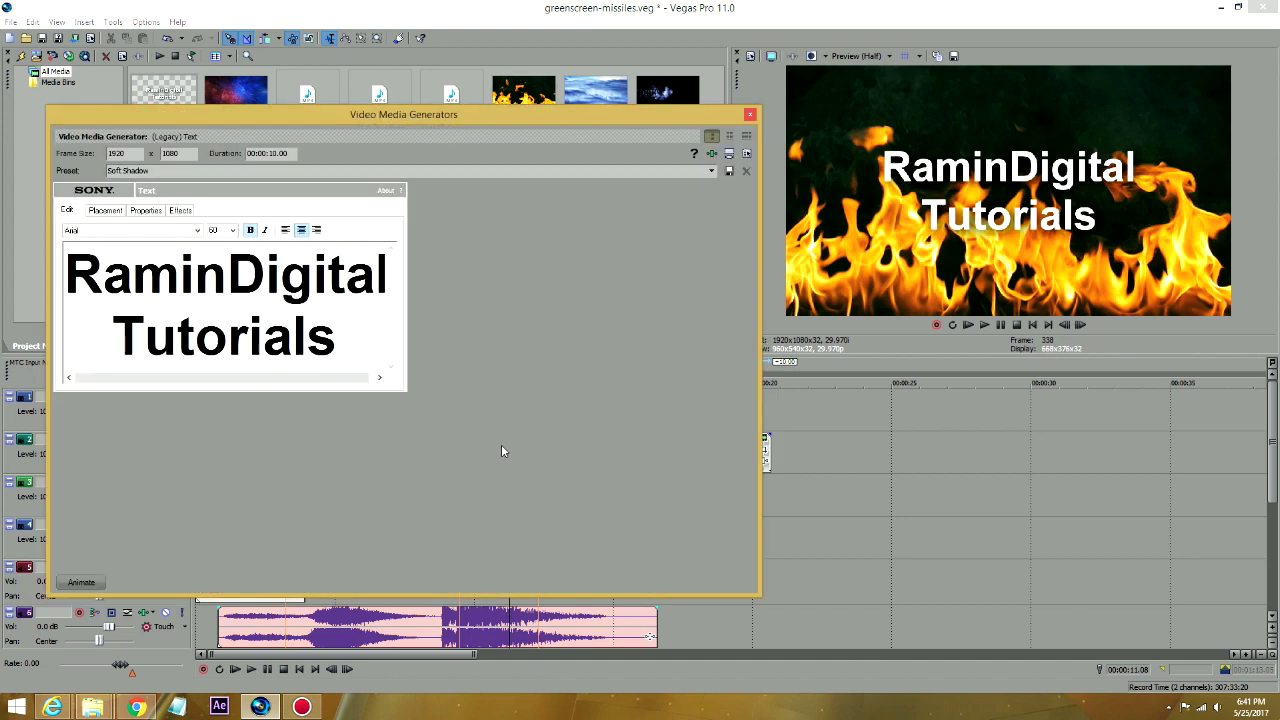
{"action": "left_click", "coordinate": [750, 118]}
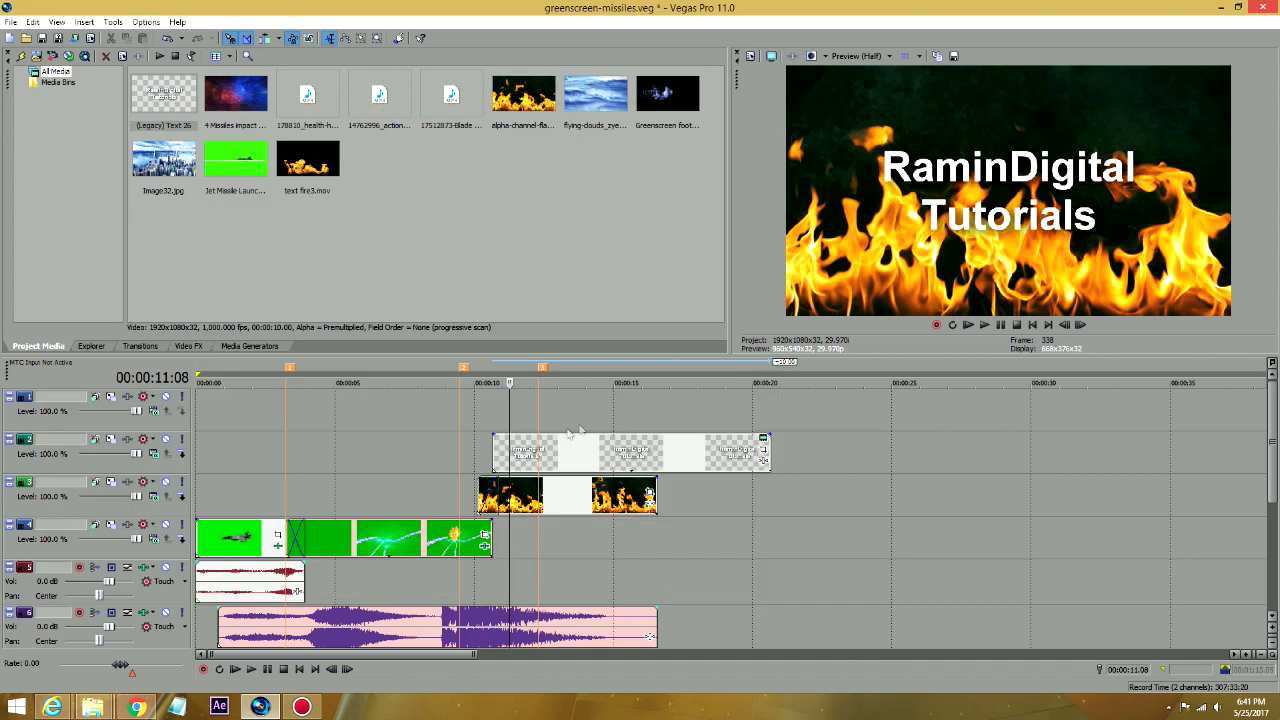
{"action": "mouse_move", "coordinate": [497, 437]}
{"action": "left_mouse_down"}
{"action": "mouse_move", "coordinate": [560, 437]}
{"action": "mouse_move", "coordinate": [509, 437]}
{"action": "left_mouse_up"}
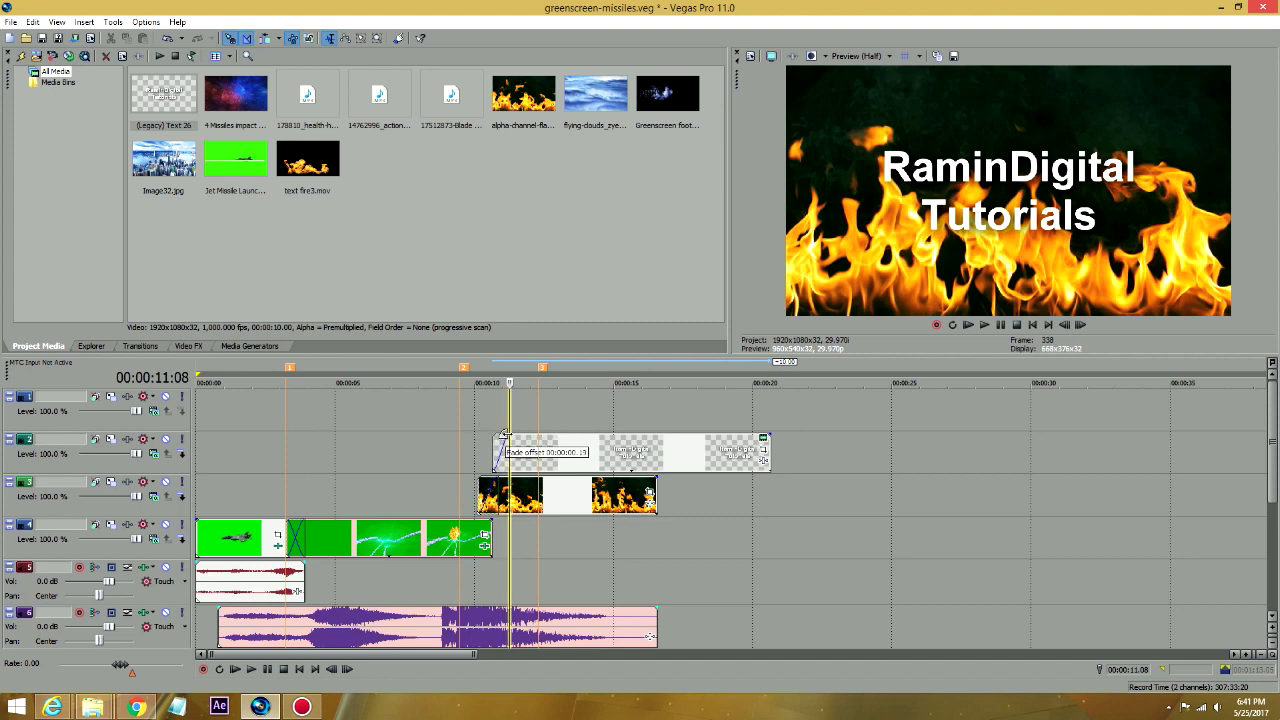
{"action": "left_click_drag", "start_coordinate": [765, 450], "coordinate": [658, 455]}
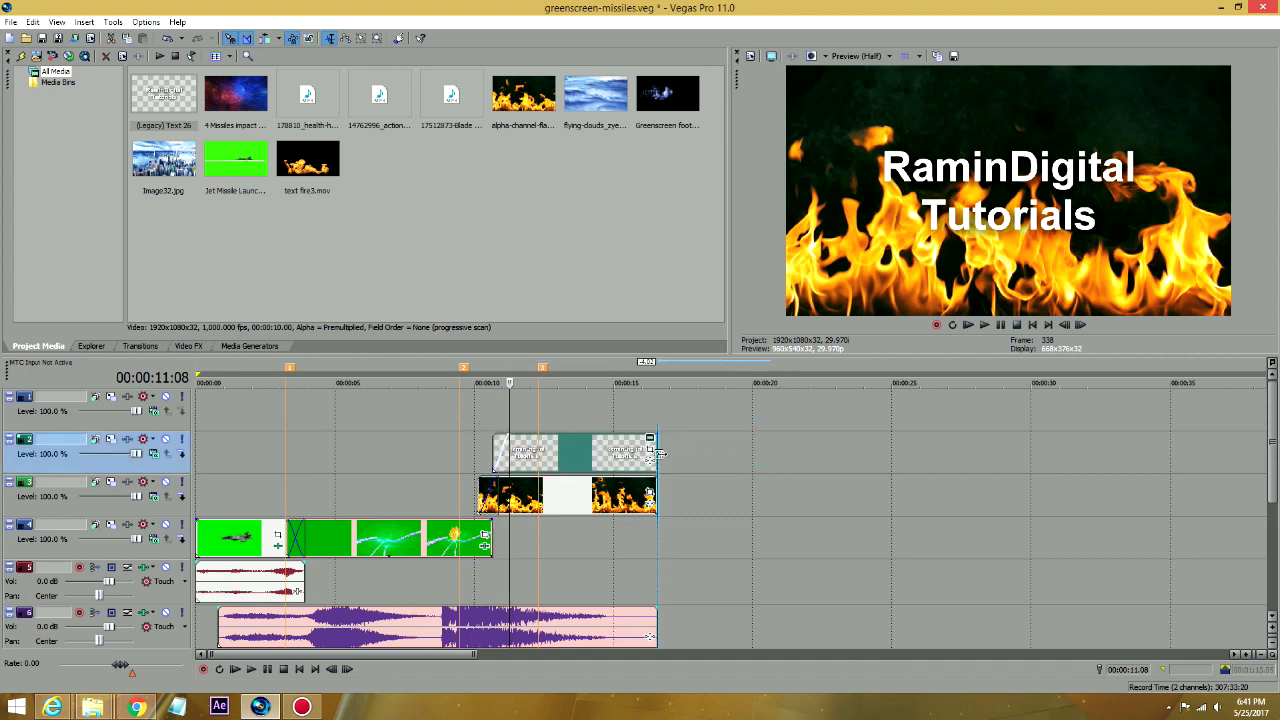
{"action": "left_click", "coordinate": [458, 468]}
{"action": "key", "text": "space"}
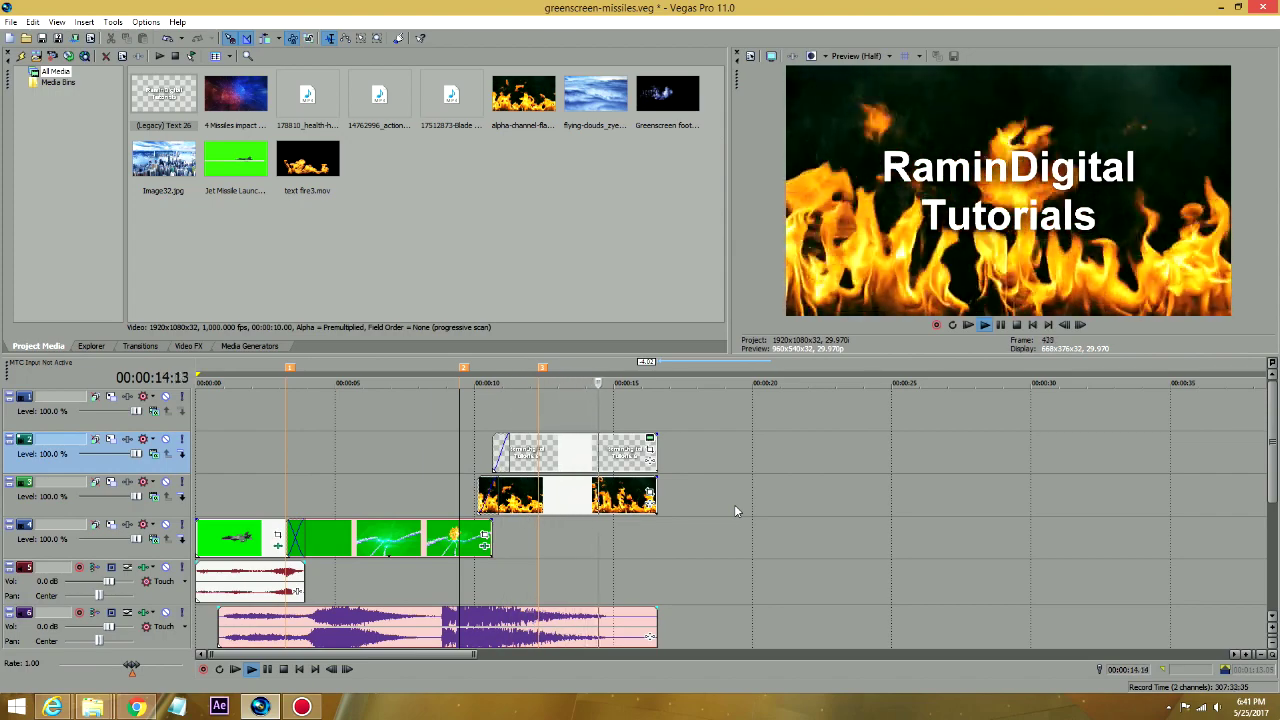
{"action": "key", "text": "Return"}
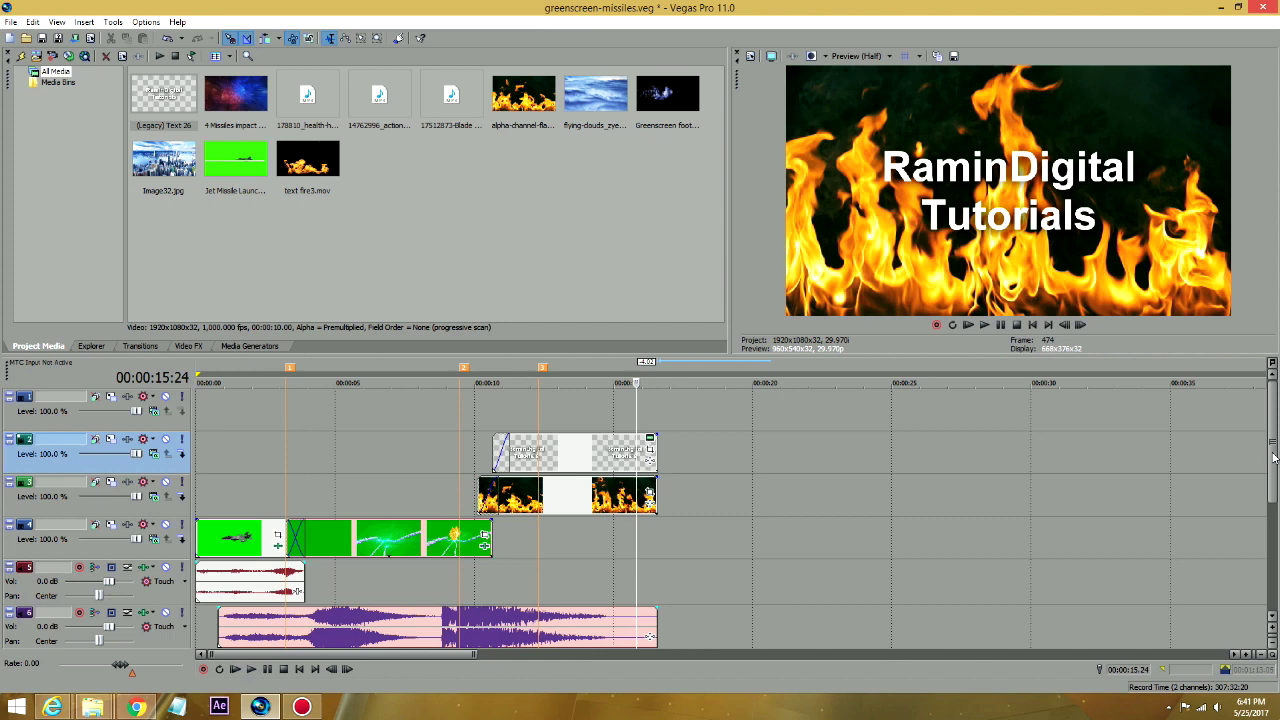
Show the Chroma Keyer presets in Video FX, scrub to about 6 s, and drop night-city footage on track 8
{"action": "left_click_drag", "start_coordinate": [1271, 425], "coordinate": [1270, 462]}
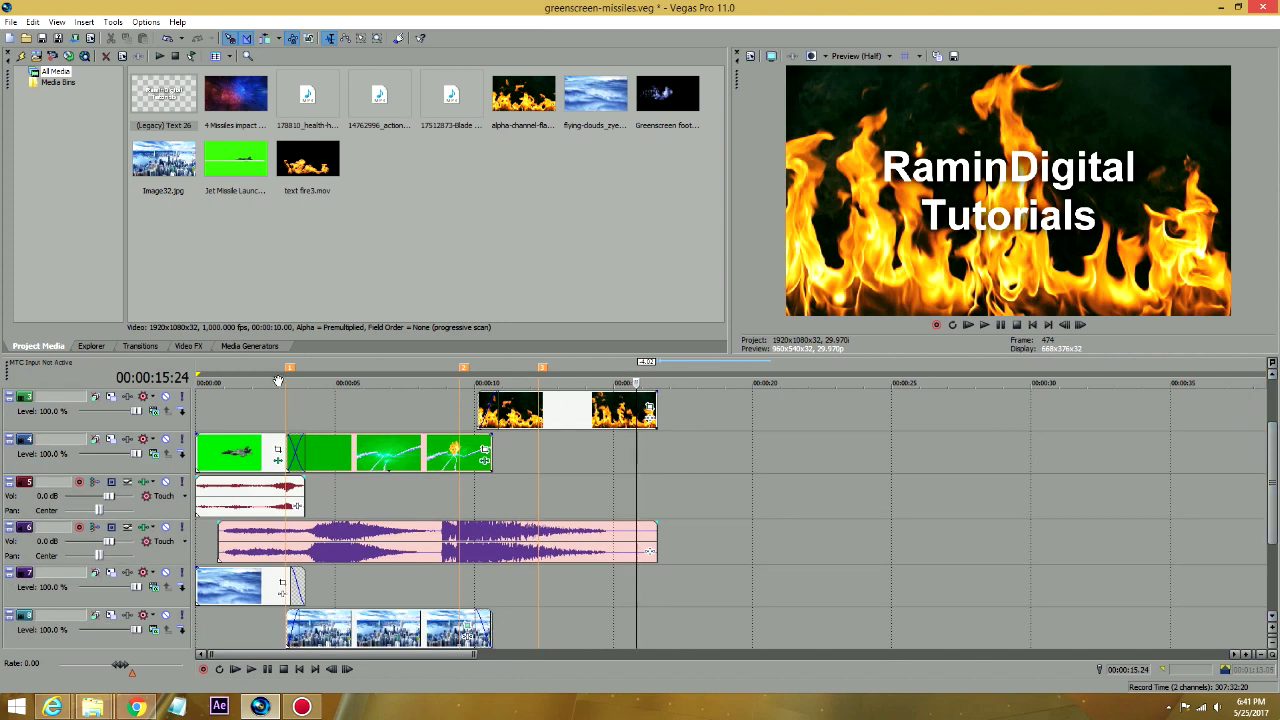
{"action": "left_click", "coordinate": [180, 346]}
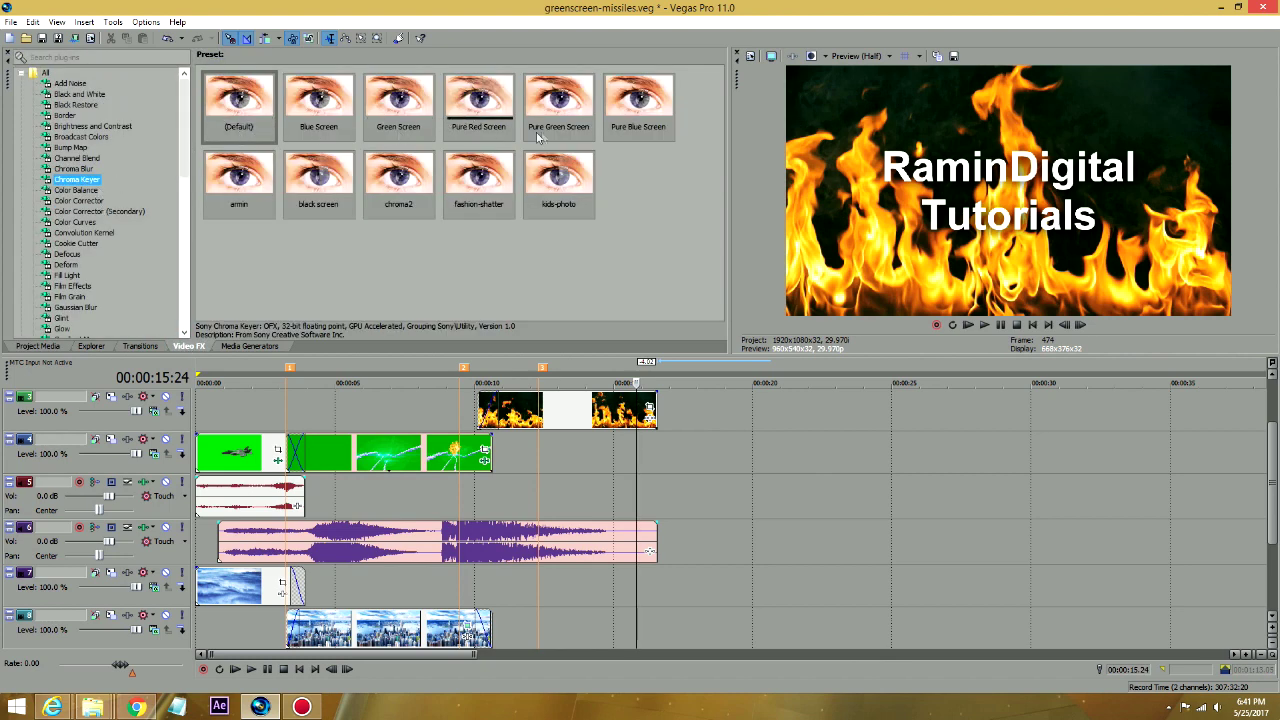
{"action": "left_click", "coordinate": [276, 407]}
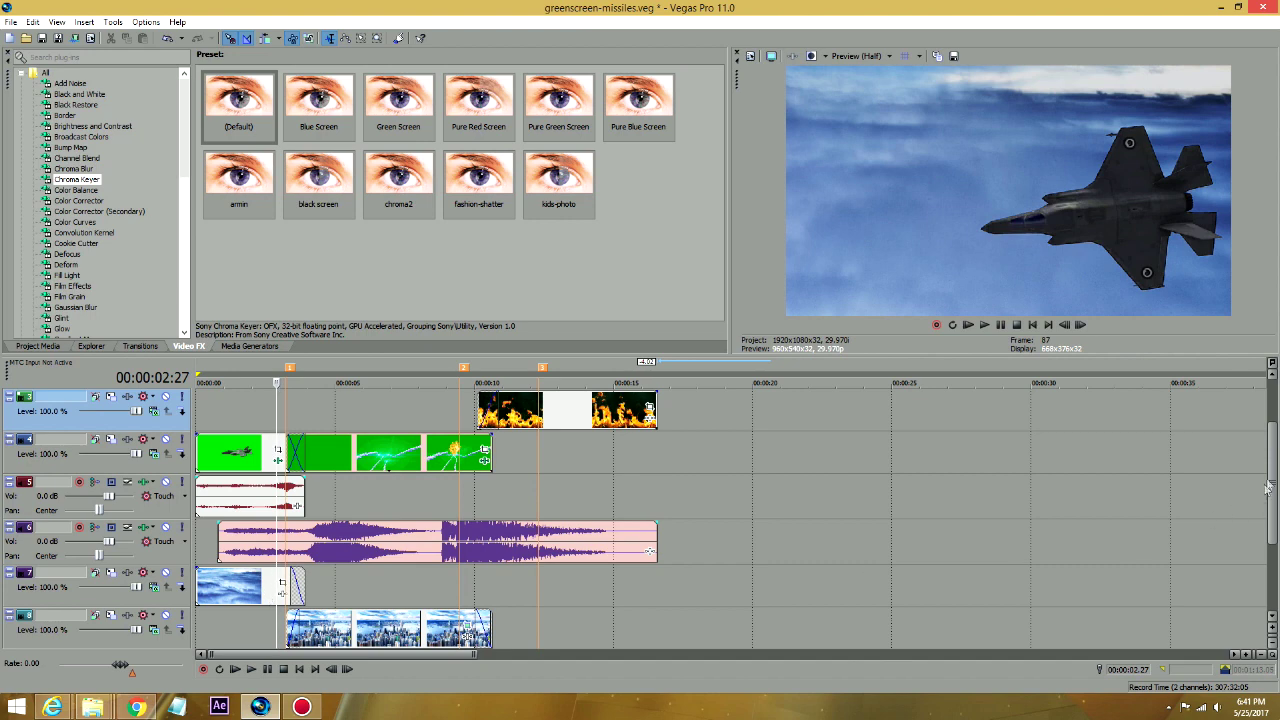
{"action": "scroll", "coordinate": [1267, 487], "scroll_direction": "down", "scroll_amount": 2}
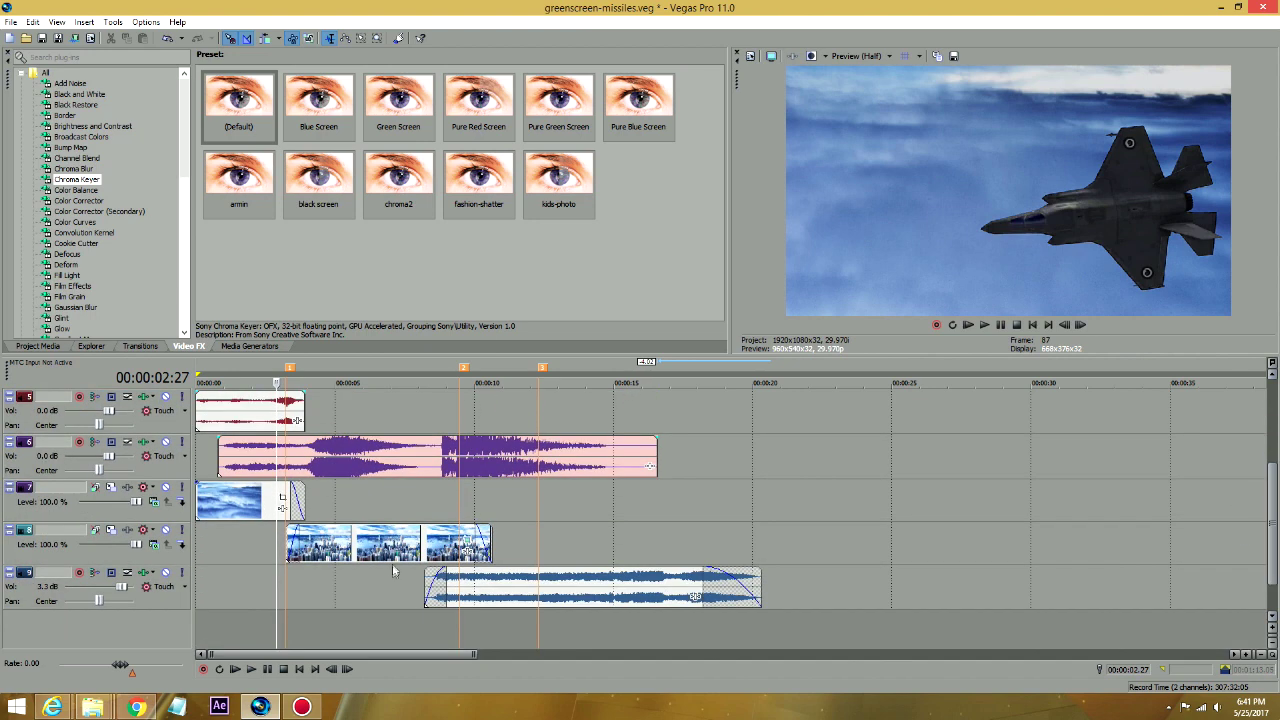
{"action": "left_click", "coordinate": [380, 546]}
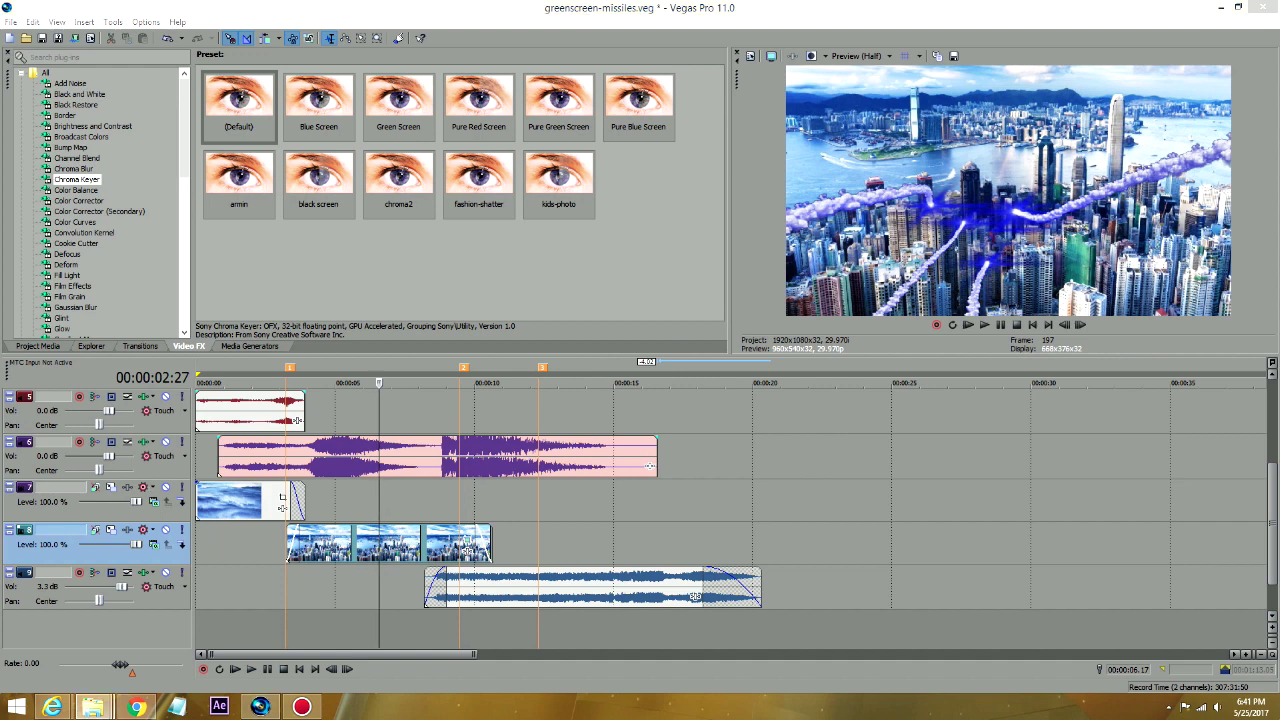
{"action": "left_click_drag", "start_coordinate": [250, 480], "coordinate": [381, 540]}
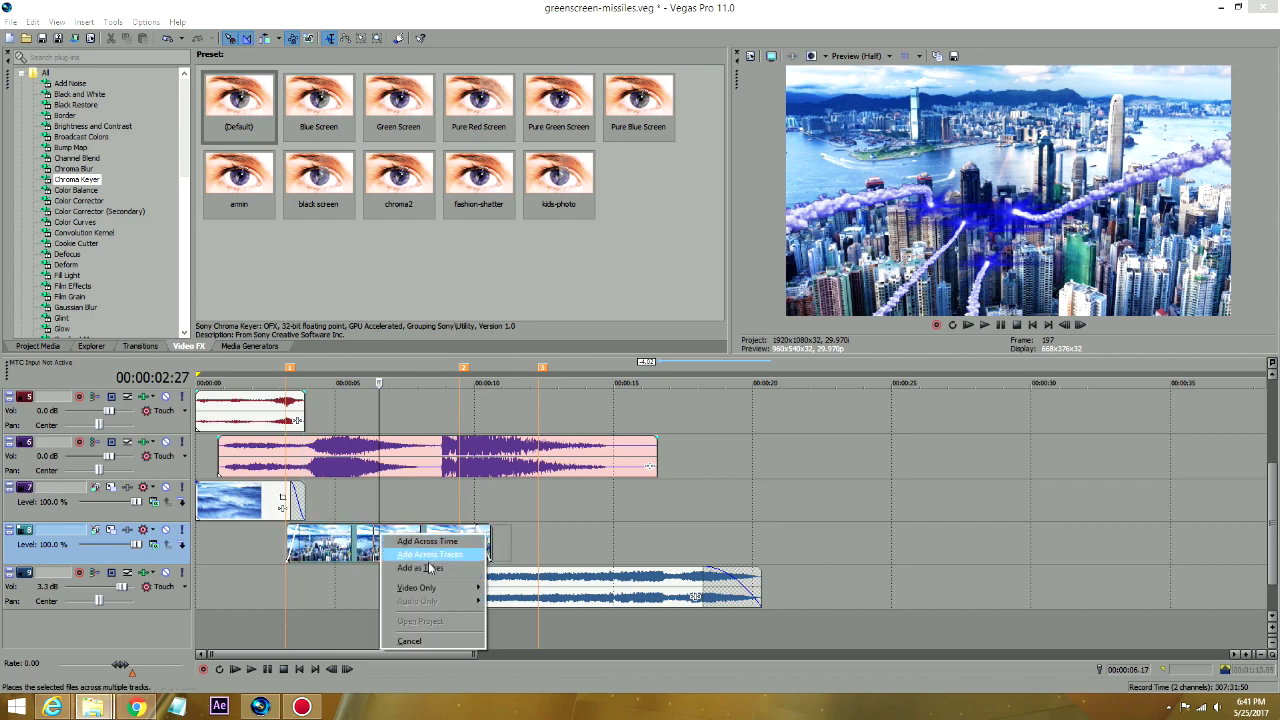
Add the night-city footage as takes on the city track and play from about 3 s to the impact
{"action": "left_click", "coordinate": [428, 567]}
{"action": "left_click", "coordinate": [283, 578]}
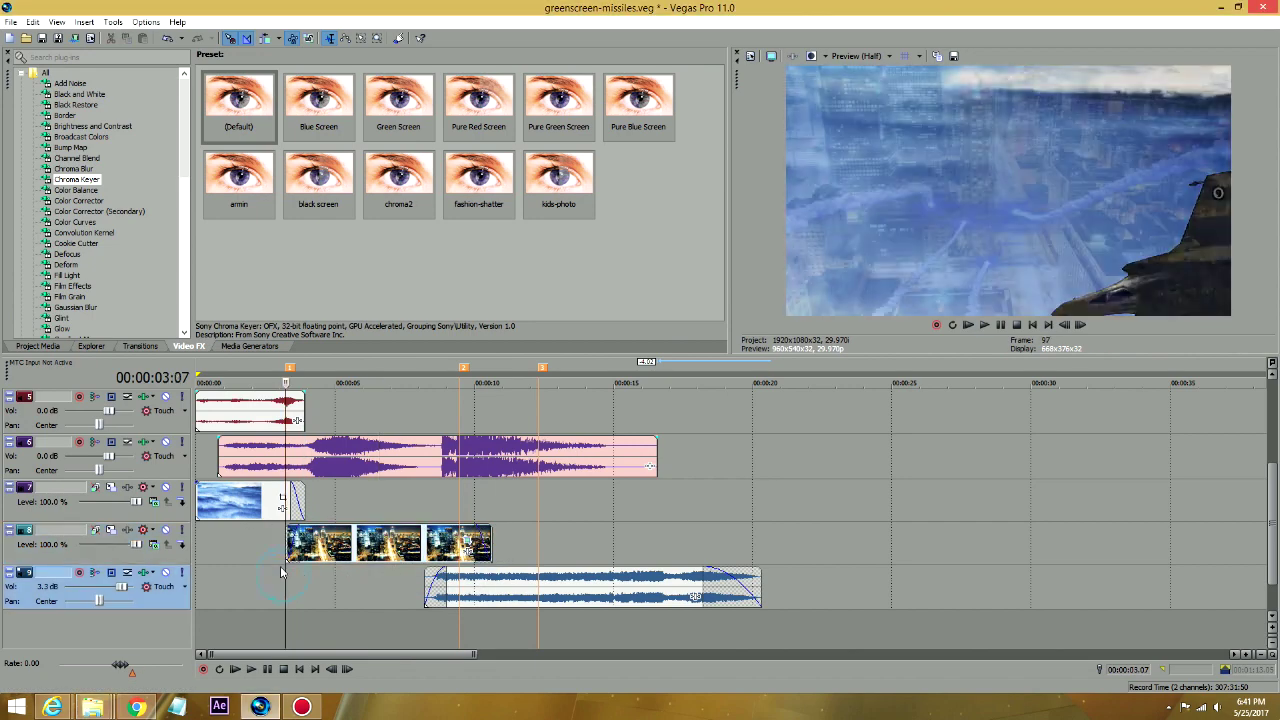
{"action": "key", "text": "space"}
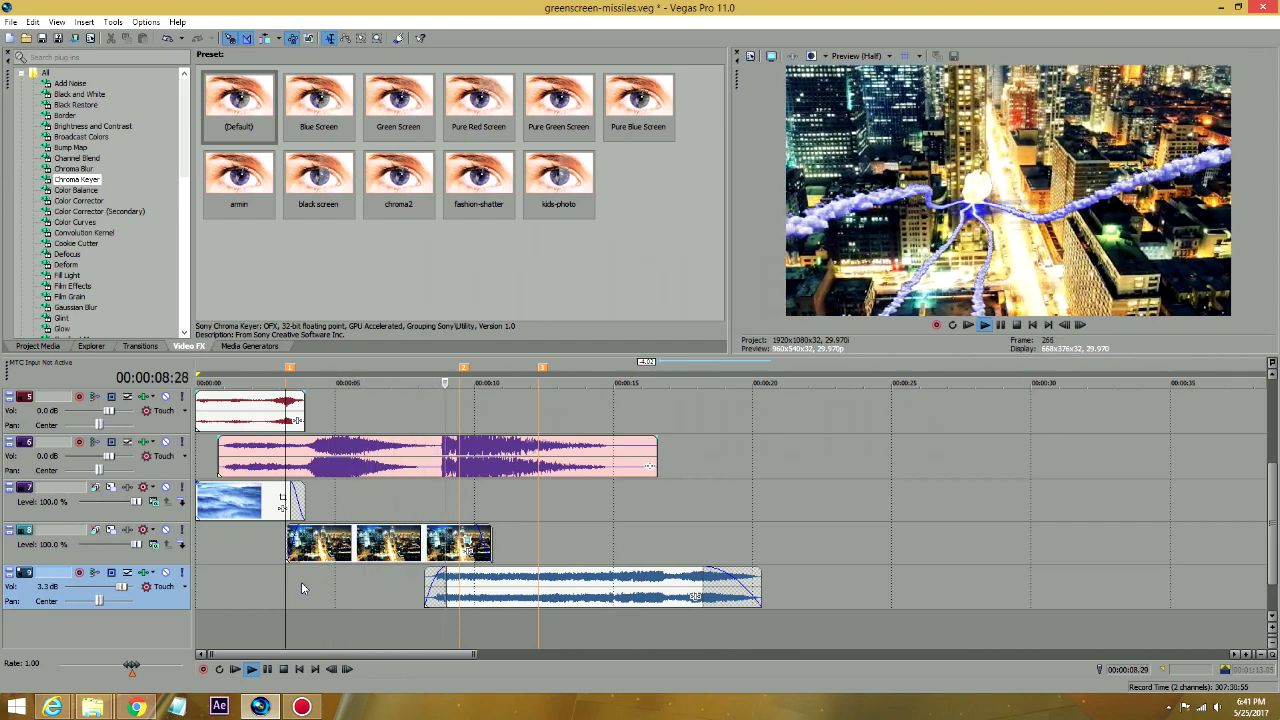
{"action": "key", "text": "Return"}
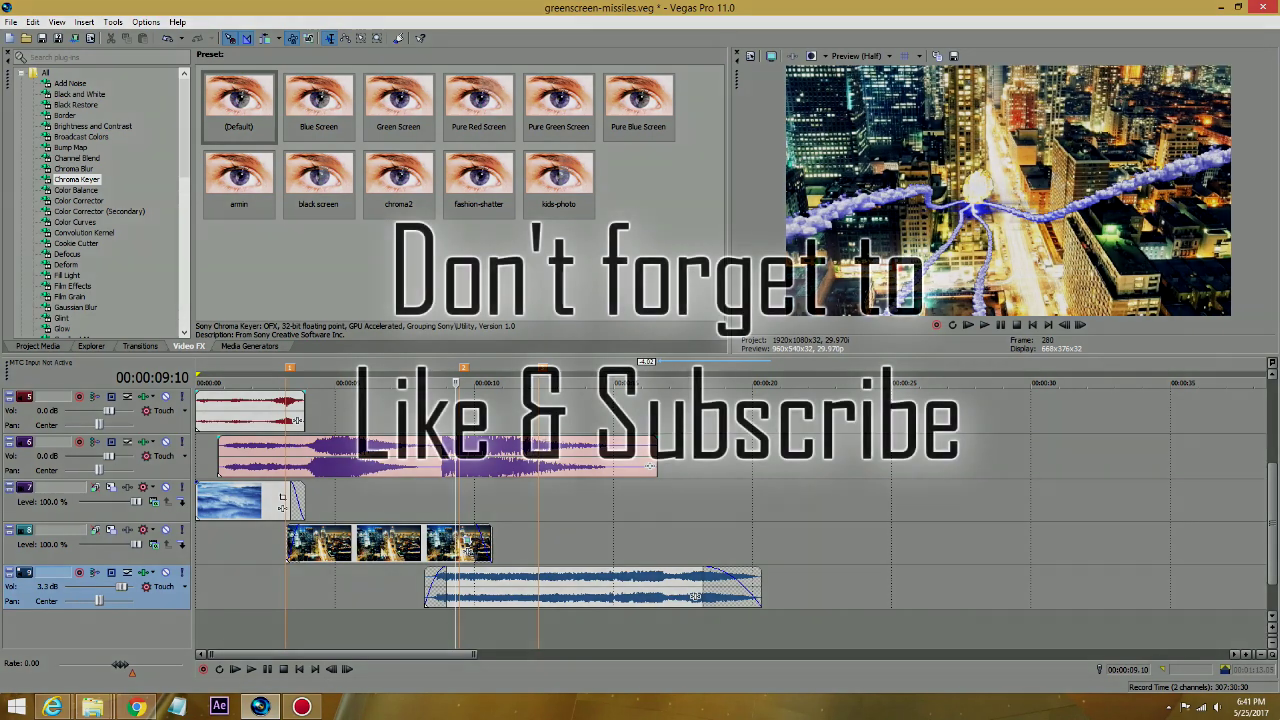